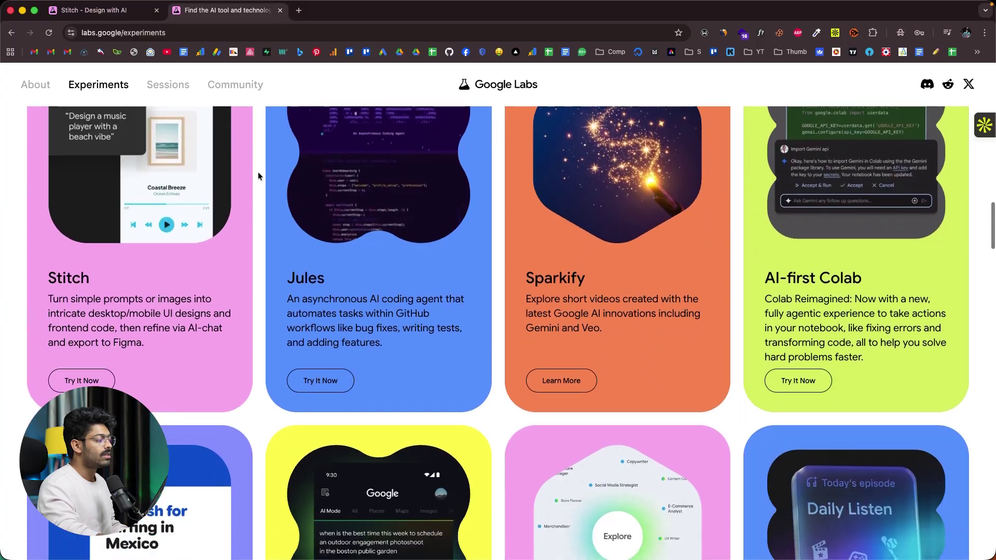
# Browse the Google Labs experiments catalogue and switch to the Stitch start page with its design prompt
pyautogui.scroll(-20, 258, 175)
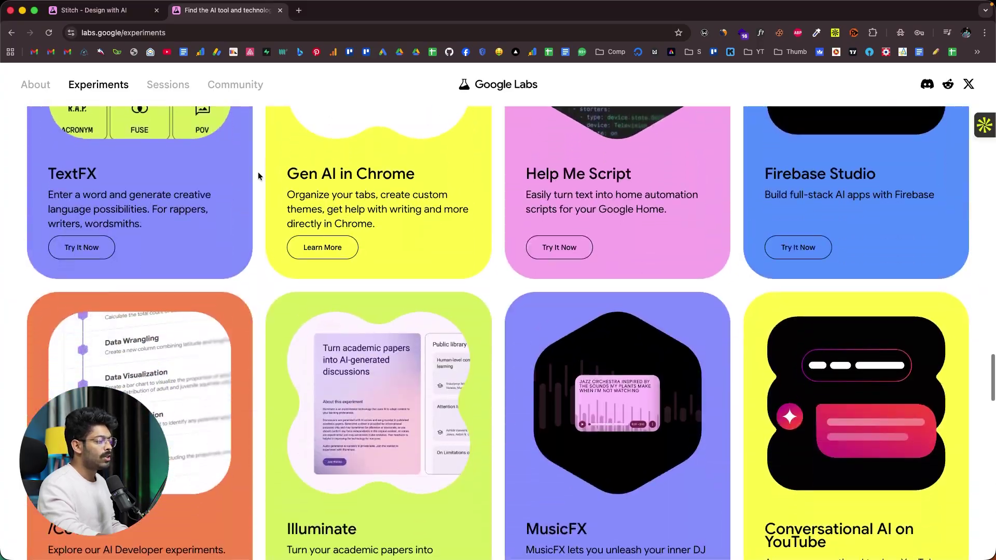
pyautogui.scroll(-8, 258, 176)
pyautogui.scroll(12, 258, 175)
pyautogui.hotkey('ctrl', 'shift', 'Tab')
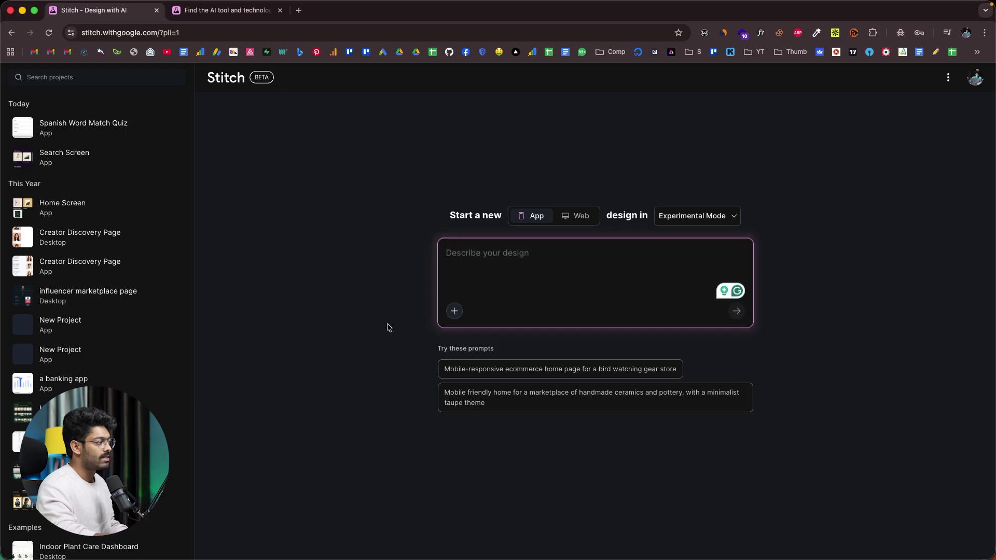
pyautogui.click(500, 279)
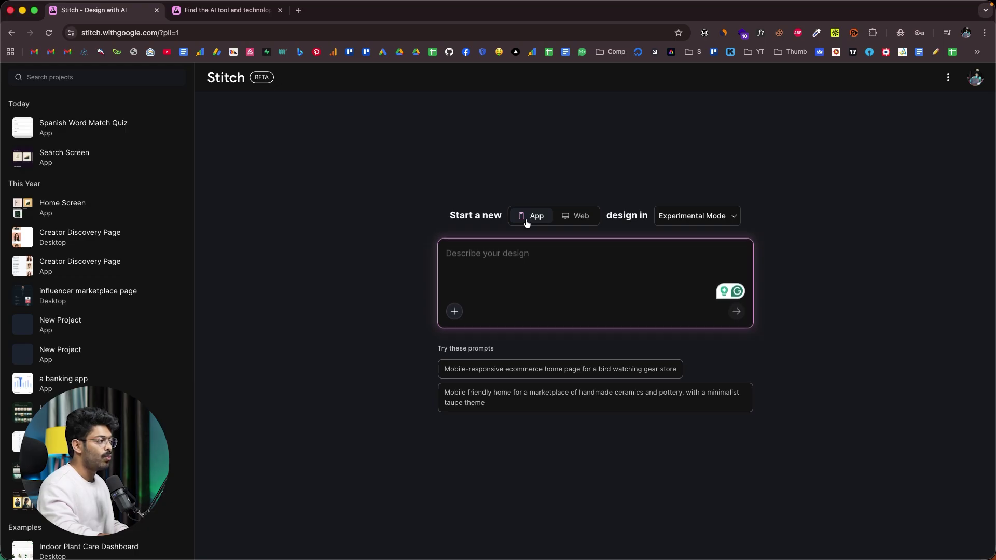
# Compare the Web and App design types for the new project
pyautogui.click(587, 220)
pyautogui.click(543, 215)
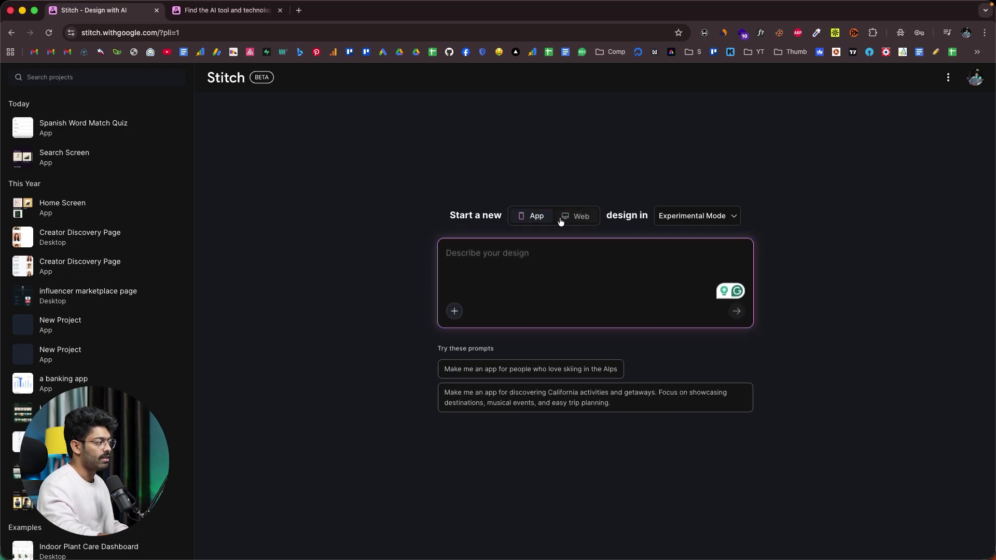
pyautogui.click(590, 220)
pyautogui.click(534, 216)
# Review the available design modes and choose Experimental Mode for the new design
pyautogui.click(688, 224)
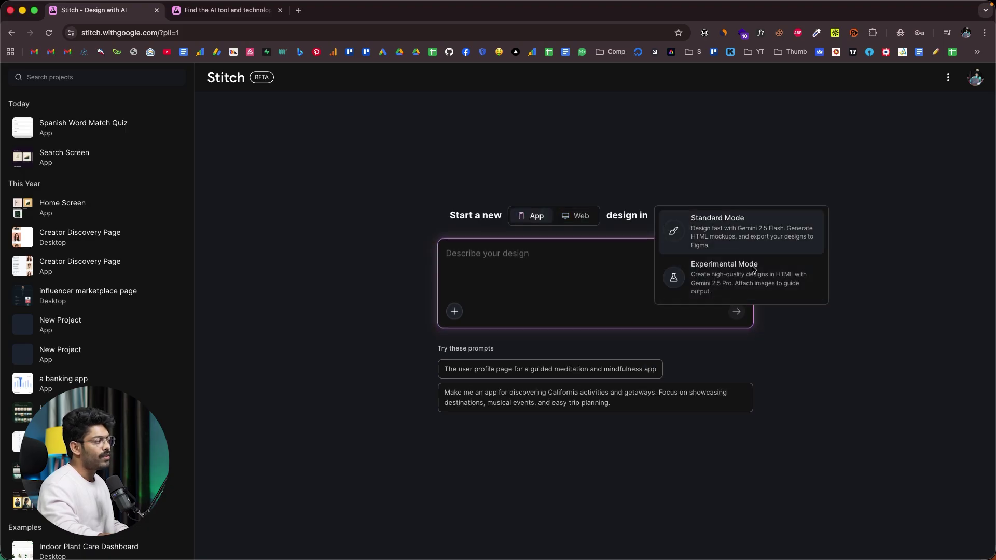
pyautogui.click(624, 203)
pyautogui.click(691, 224)
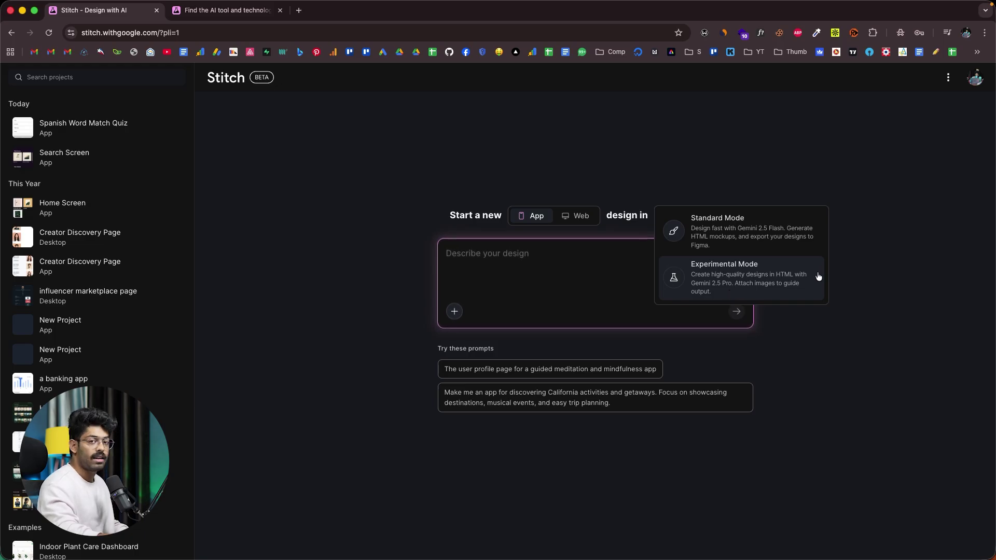
pyautogui.click(735, 278)
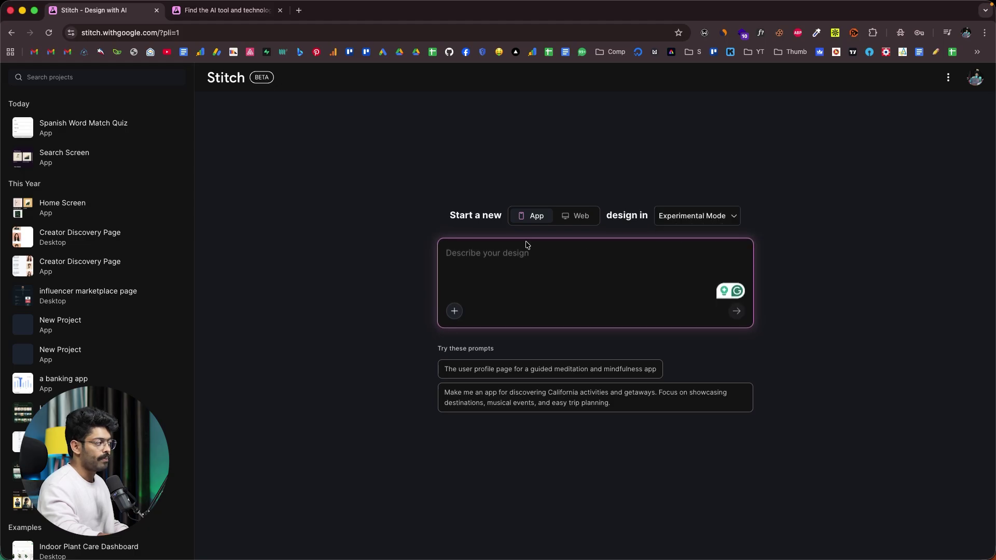
pyautogui.click(496, 256)
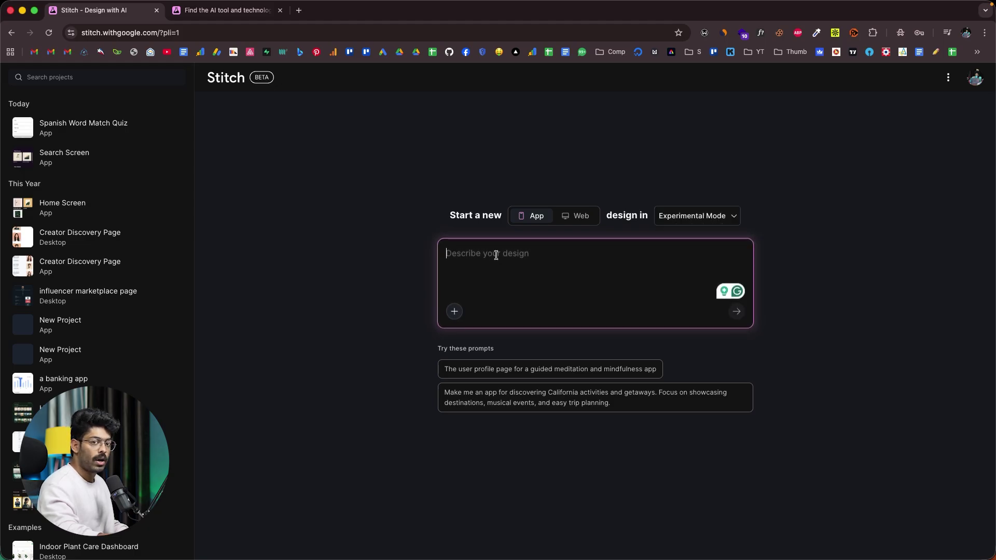
pyautogui.click(571, 216)
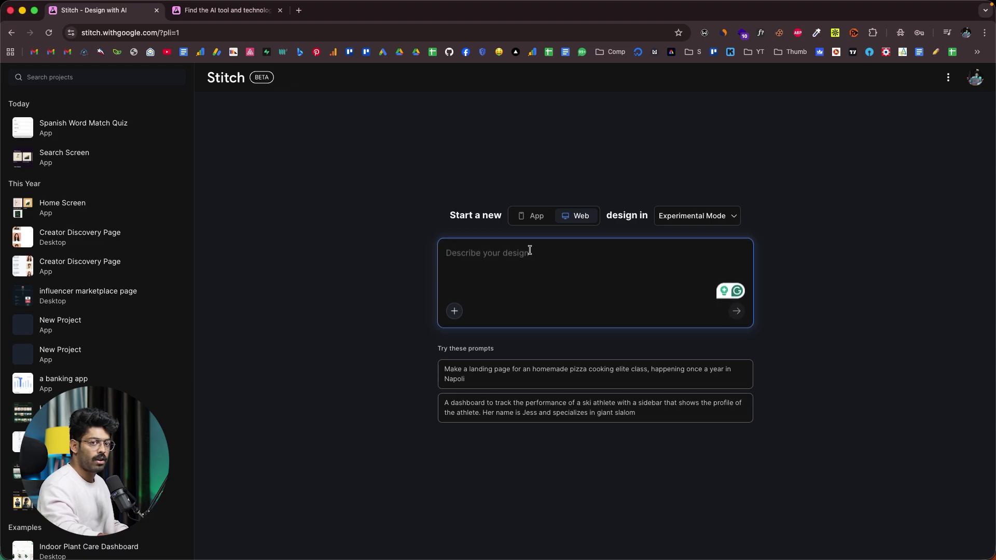
pyautogui.click(567, 221)
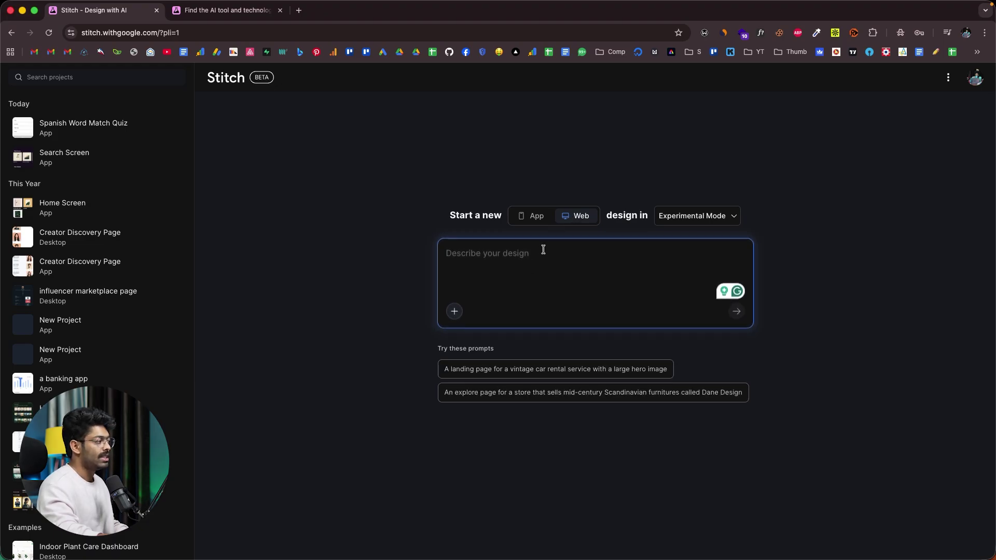
# Submit an App prompt for a sleek, slightly futuristic fitness tracker with daily activity, steps, calories and workout progress across dashboard, workout detail and profile screens
pyautogui.click(534, 217)
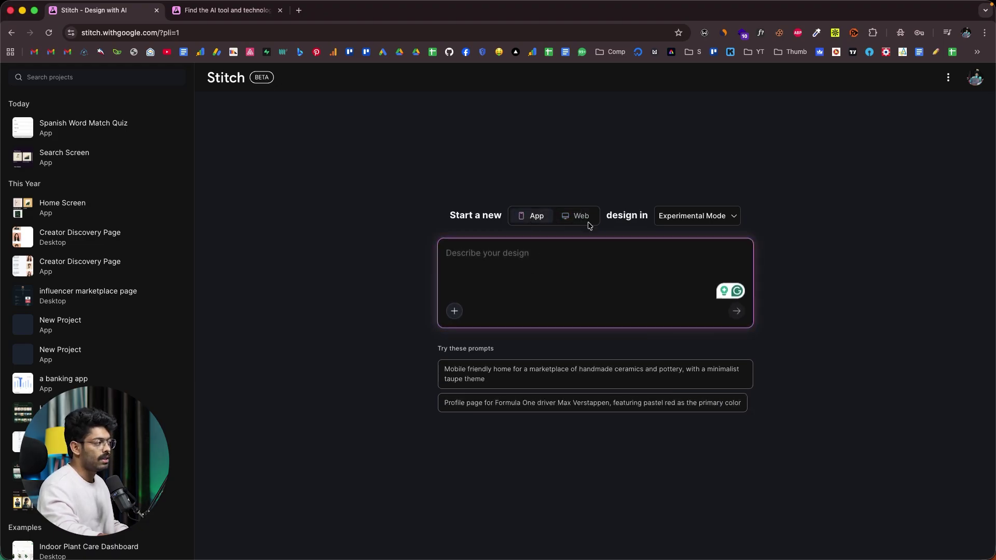
pyautogui.click(493, 259)
pyautogui.write('Design a sleek mobile app UI for a fitness tracker that shows daily activity, step count, calories burned, and workout progress. Include a dashboard screen, workout detail screen, and profile page. The style should be modern, clean, and slightly futuristic.')
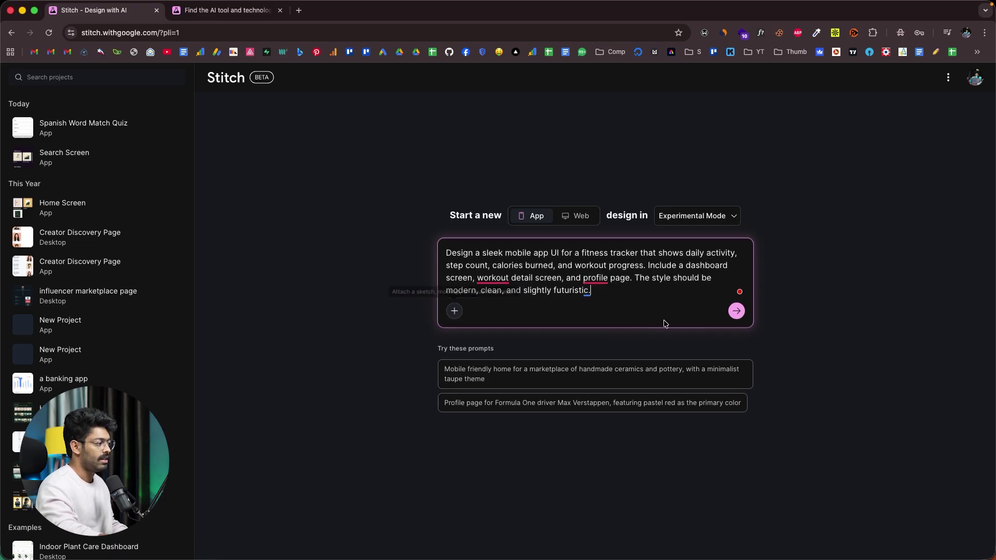
pyautogui.click(736, 311)
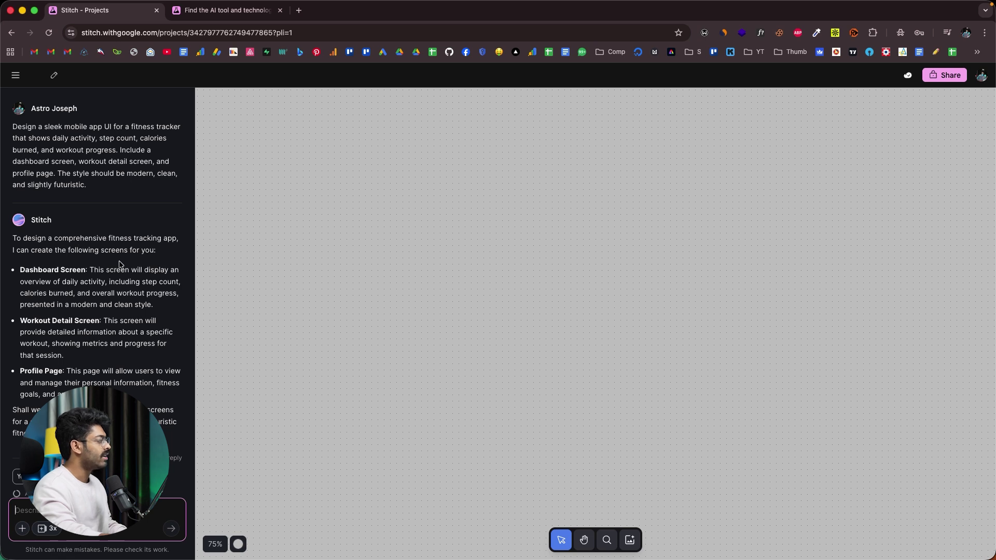
# Read the proposed screen list against the prompt and approve it with "Yes, create all of them"
pyautogui.click(20, 270)
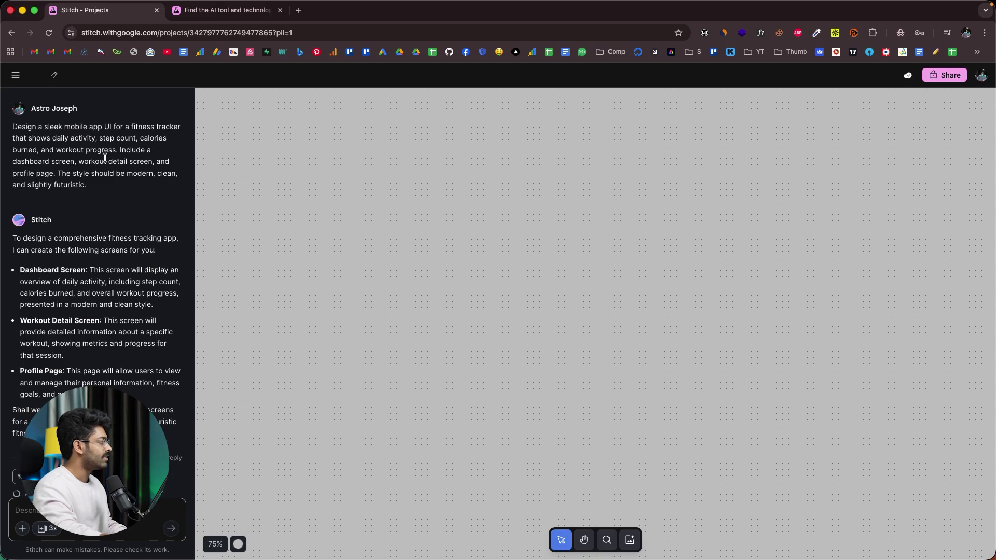
pyautogui.moveTo(56, 174); pyautogui.dragTo(119, 150)
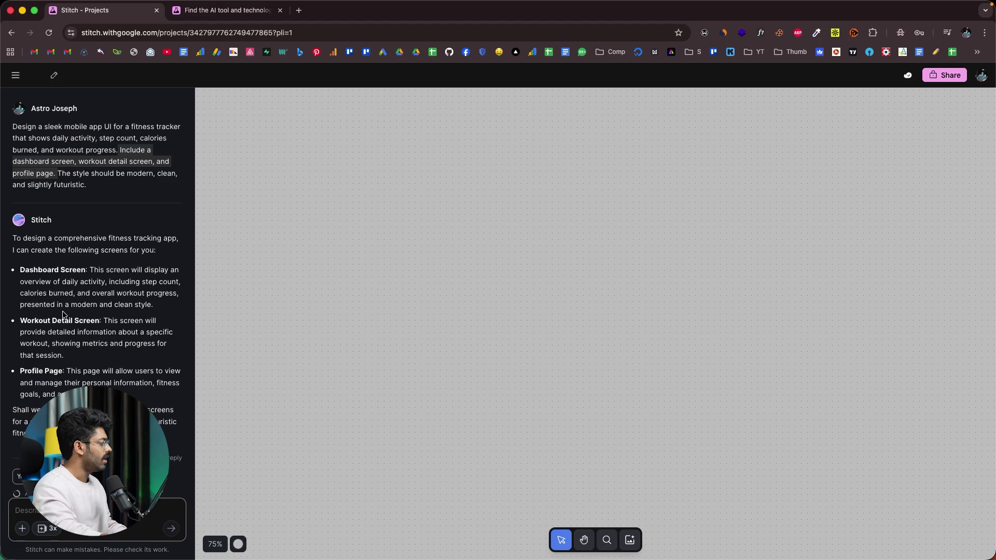
pyautogui.scroll(-1, 62, 312)
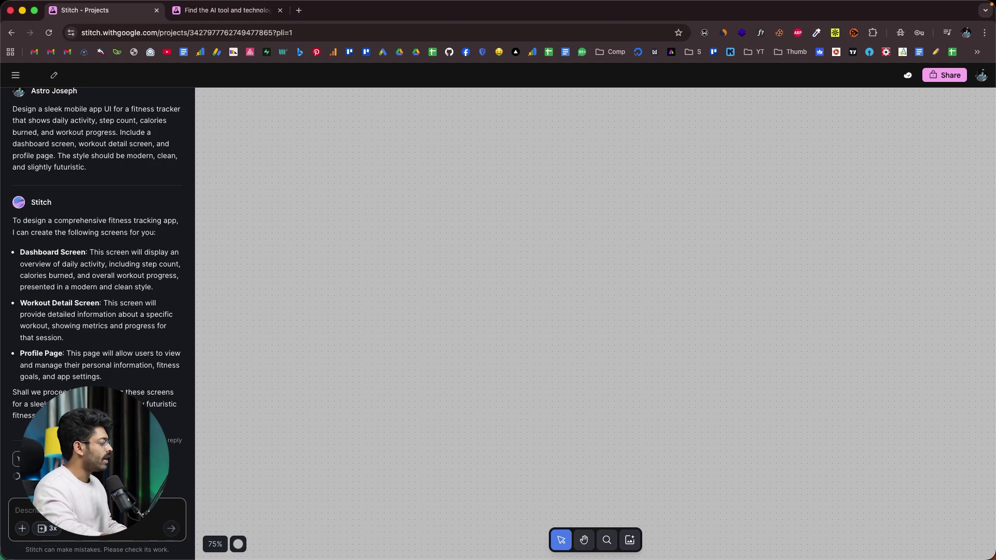
pyautogui.click(62, 459)
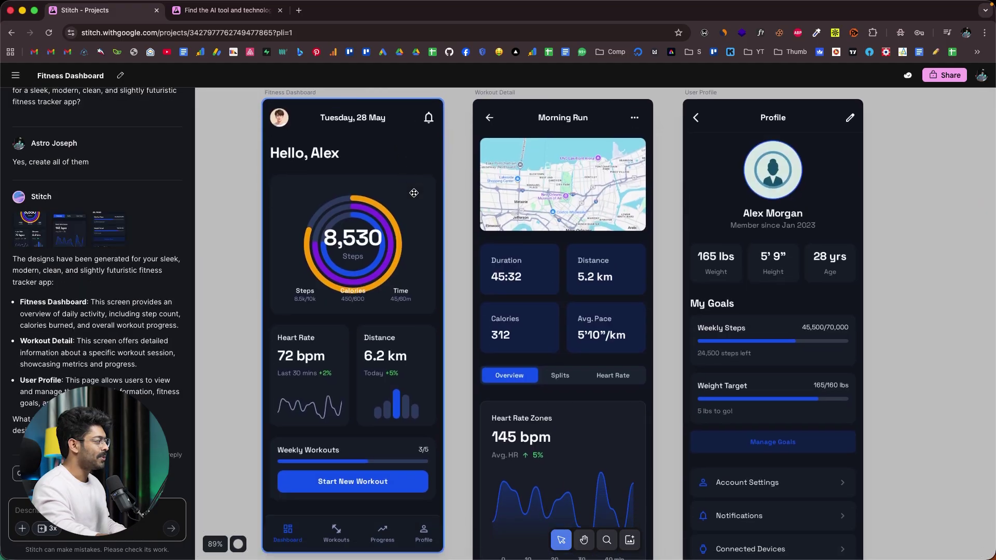
# Examine the generated Fitness Dashboard, Workout Detail and User Profile screens on the canvas
pyautogui.scroll(-2, 458, 125)
pyautogui.scroll(-3, 575, 236)
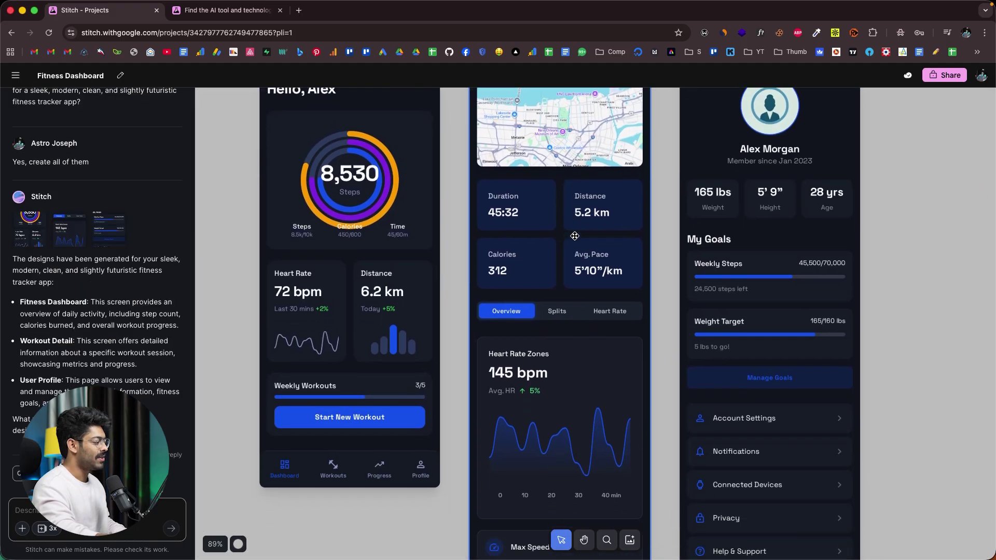
pyautogui.scroll(4, 457, 284)
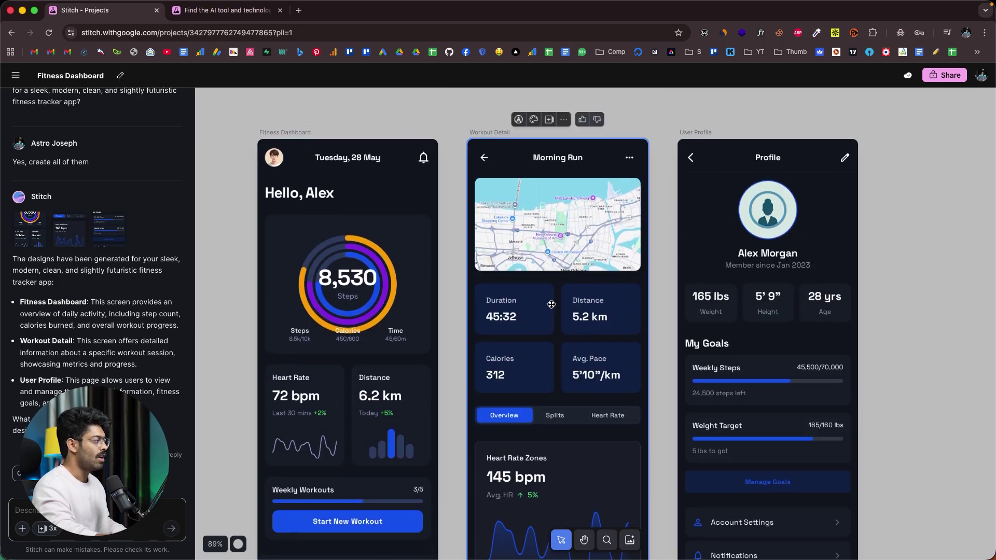
pyautogui.scroll(-5, 552, 305)
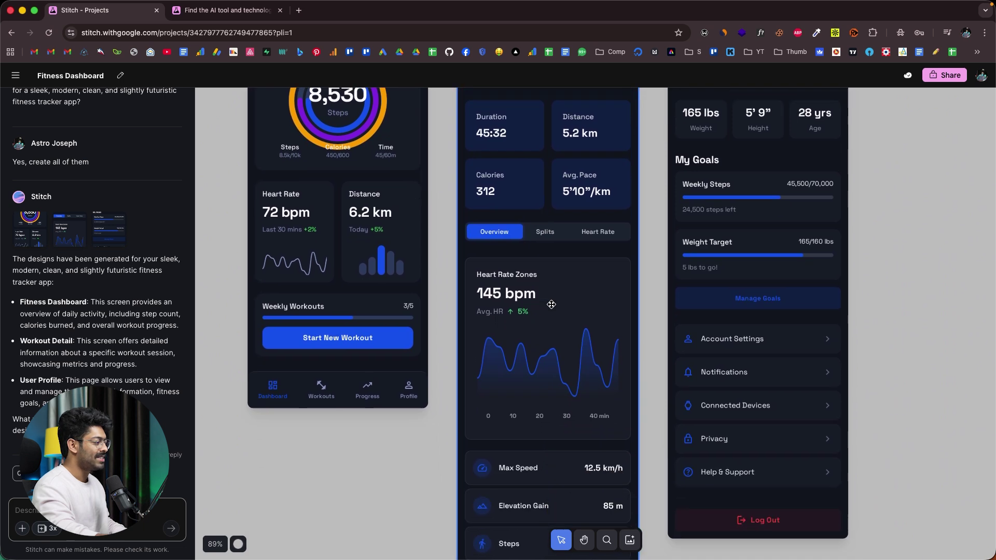
pyautogui.scroll(3, 552, 304)
pyautogui.scroll(10, 552, 304)
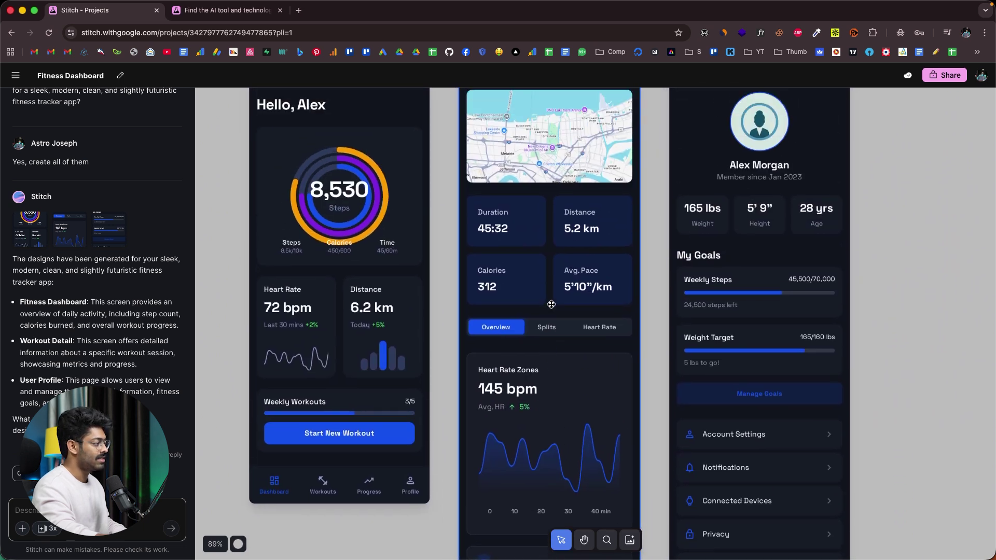
pyautogui.scroll(-2, 552, 304)
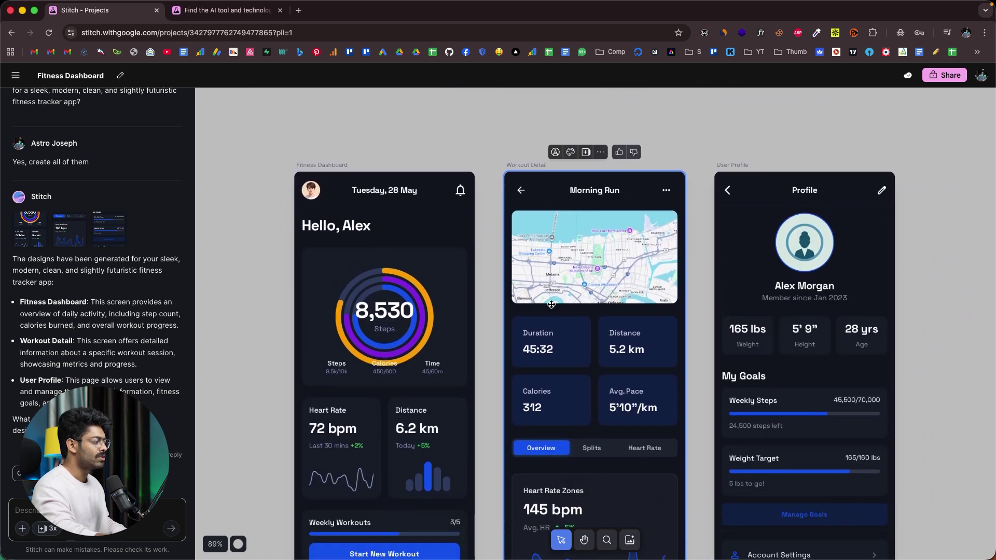
pyautogui.scroll(-3, 549, 307)
pyautogui.scroll(-1, 547, 308)
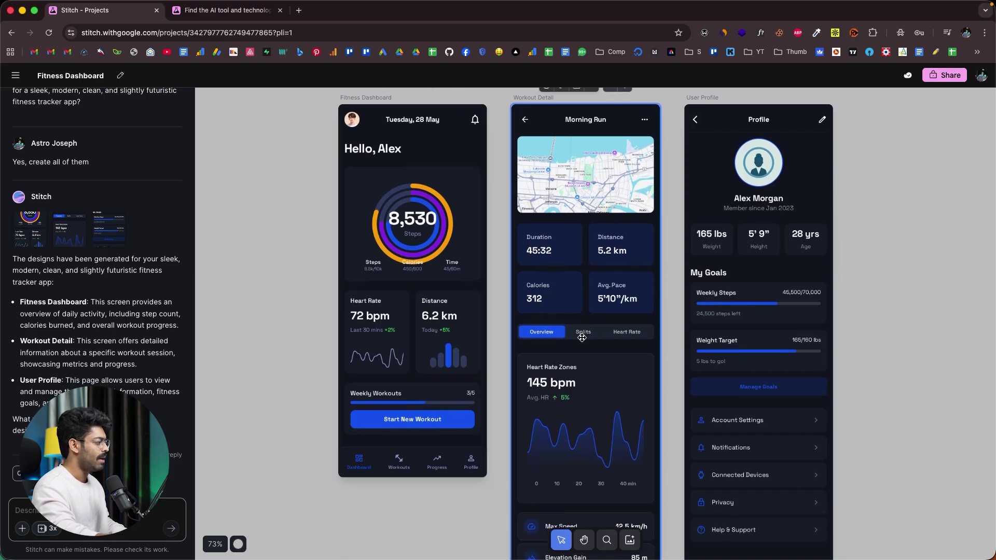
pyautogui.scroll(-6, 614, 202)
pyautogui.scroll(5, 709, 374)
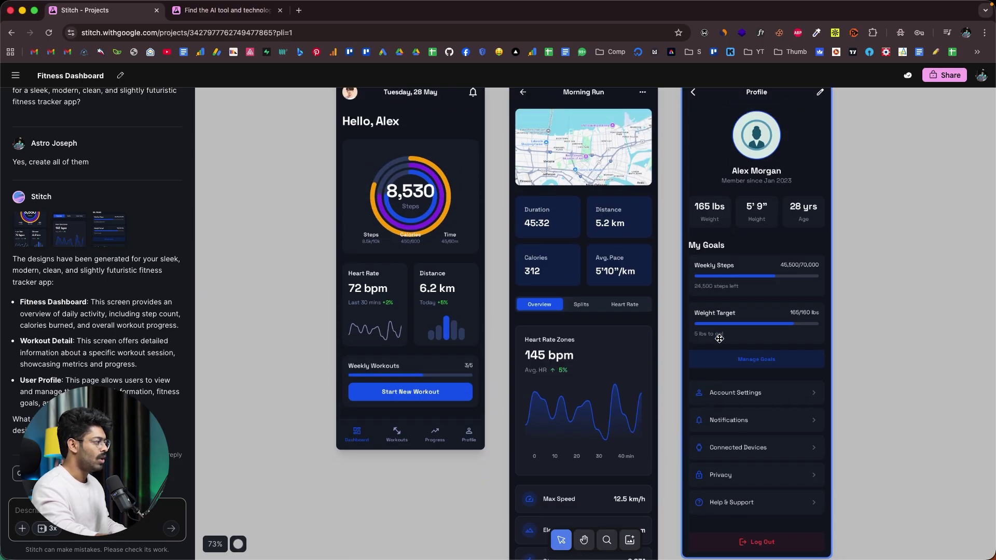
pyautogui.scroll(3, 733, 285)
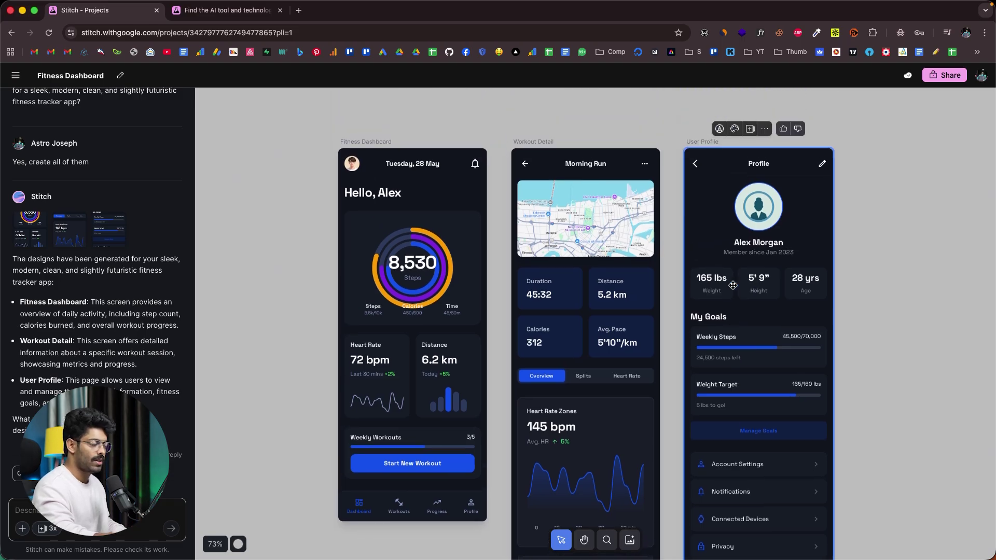
pyautogui.click(453, 267)
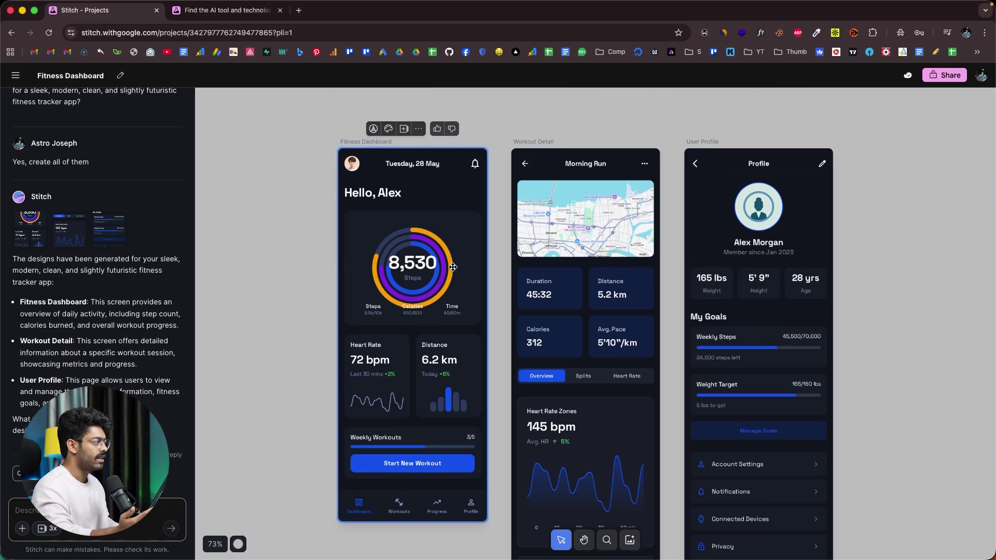
pyautogui.click(522, 311)
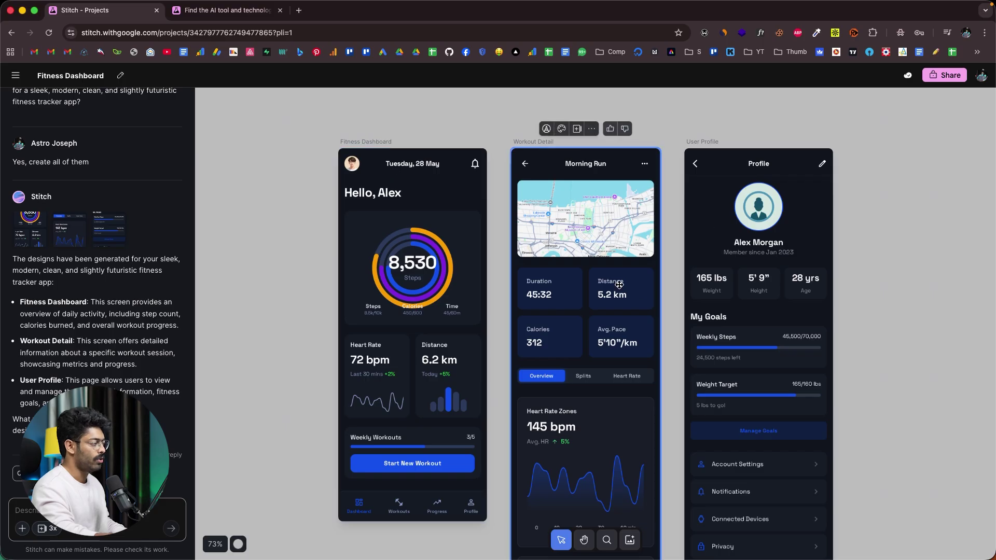
# Review the additional actions available for the Fitness Dashboard screen
pyautogui.click(490, 312)
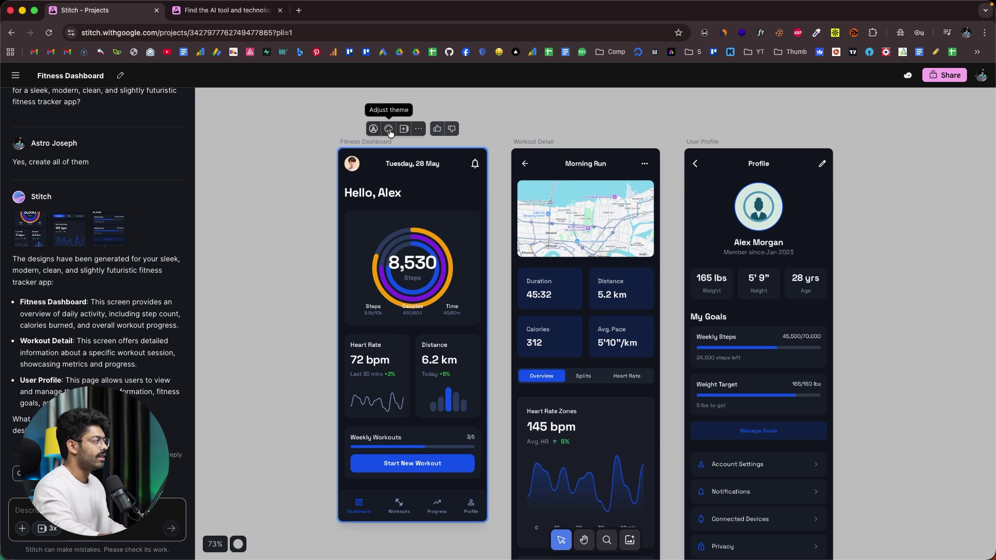
pyautogui.click(418, 128)
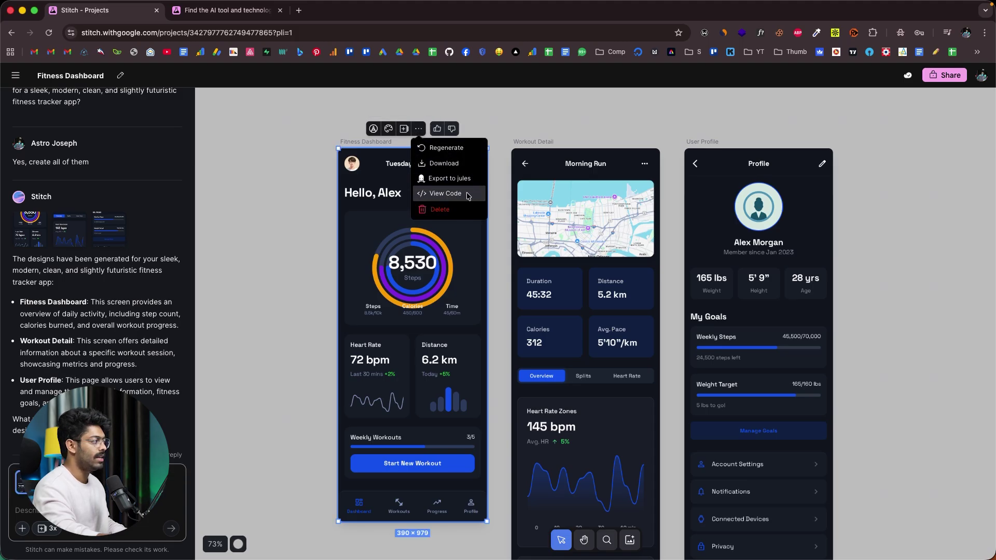
pyautogui.click(373, 129)
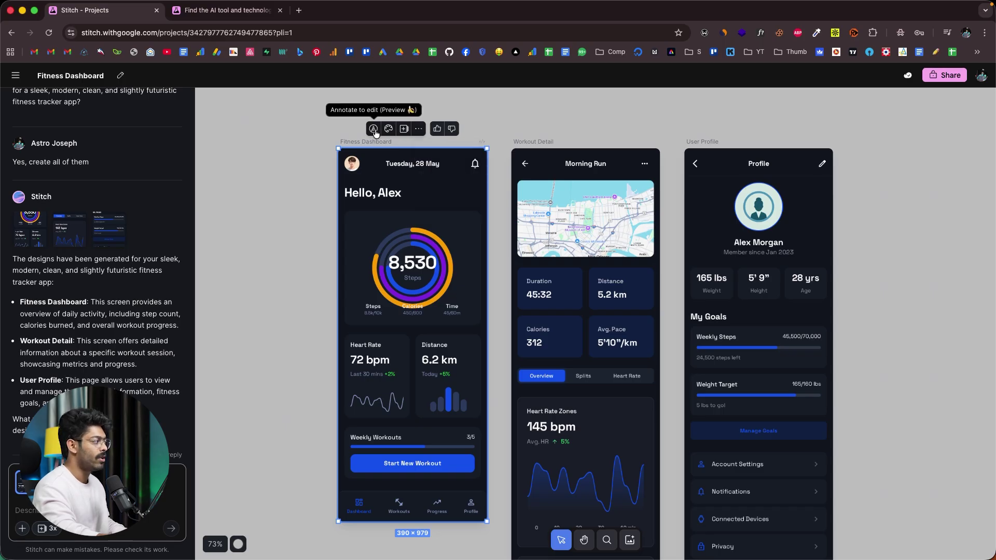
# Annotate the Fitness Dashboard's activity ring card, noting that "calories" overlaps the ring and requesting a different card interface, and apply the annotation
pyautogui.click(373, 129)
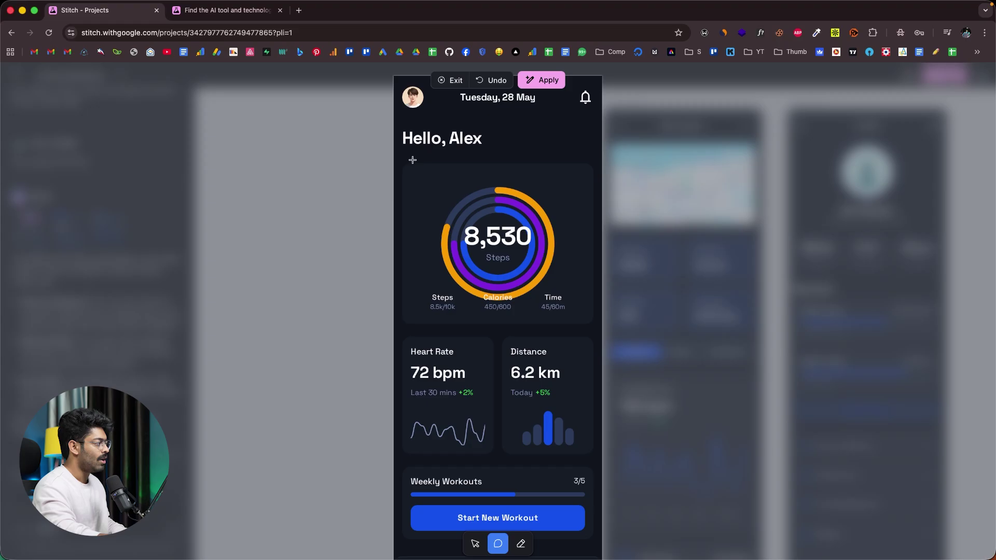
pyautogui.moveTo(390, 151); pyautogui.dragTo(605, 332)
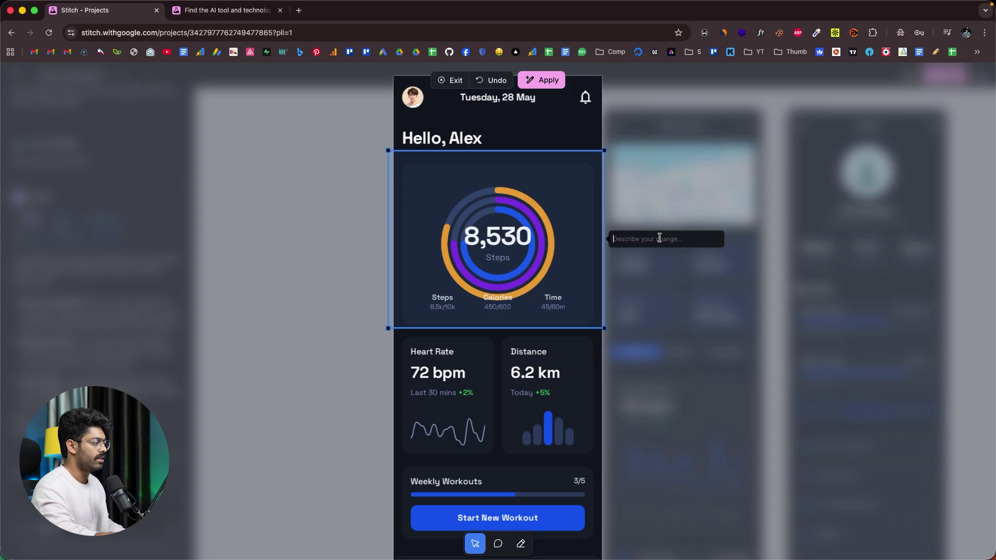
pyautogui.write('Right now, the word "calories" is overlapping the ring and it doesn\'t look good. So can you please switch up and create a different interface for this card right here?')
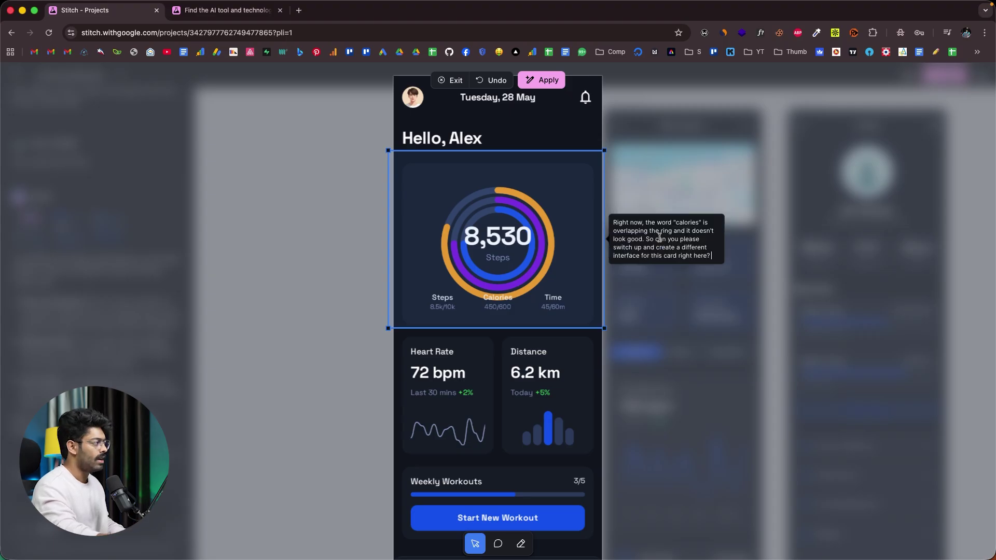
pyautogui.click(547, 81)
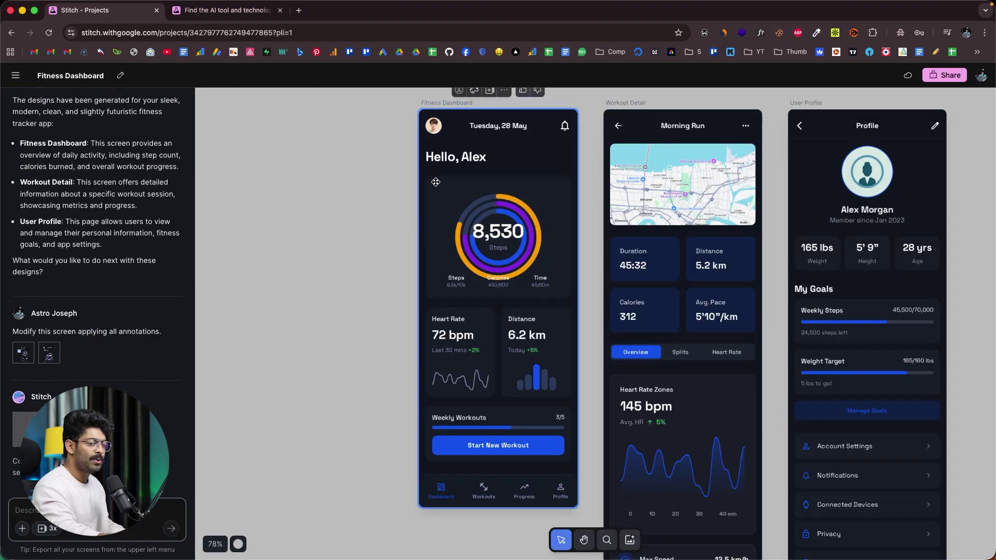
pyautogui.click(402, 173)
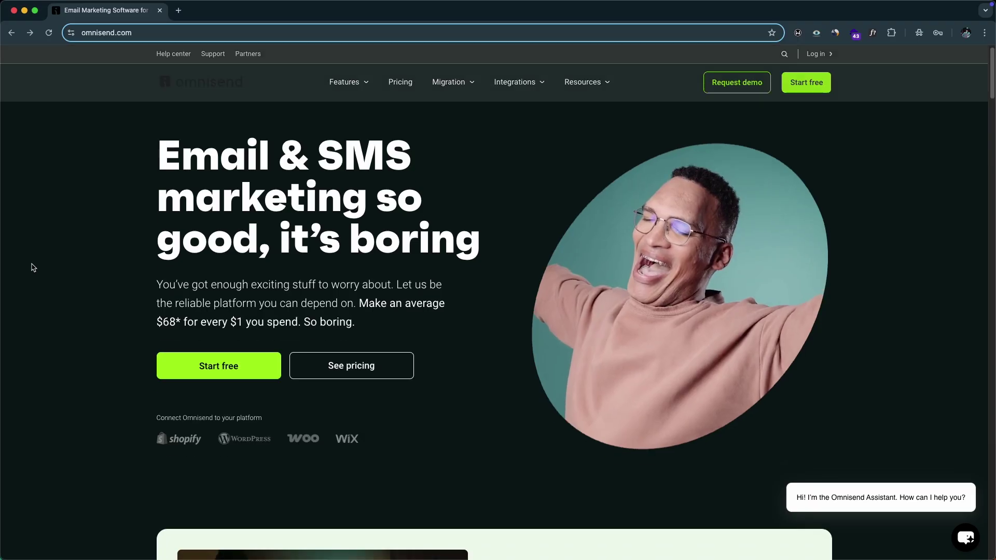
# Switch to the Omnisend website and read through its homepage sections on AI, email and SMS marketing, and customer support
pyautogui.scroll(-15, 33, 267)
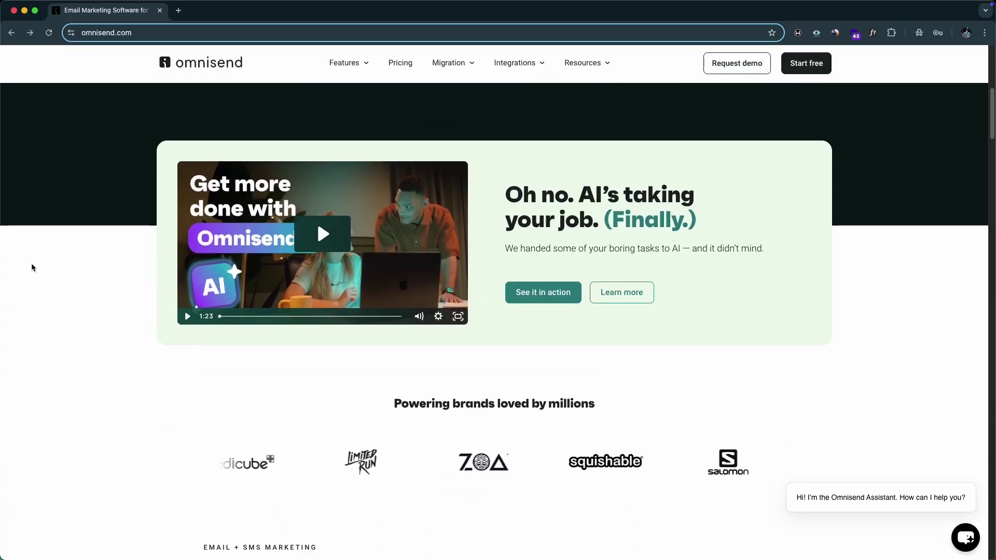
pyautogui.scroll(-12, 31, 268)
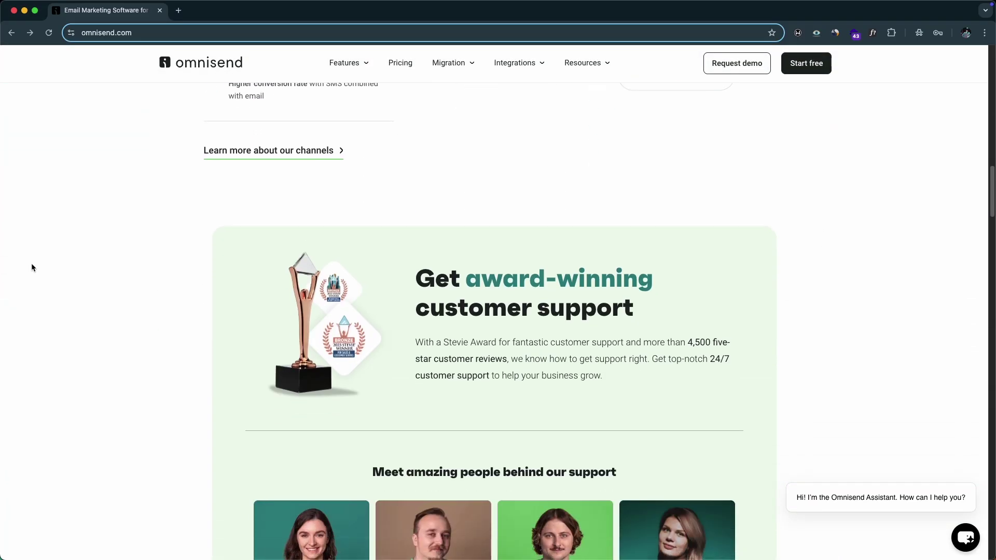
pyautogui.scroll(-7, 32, 267)
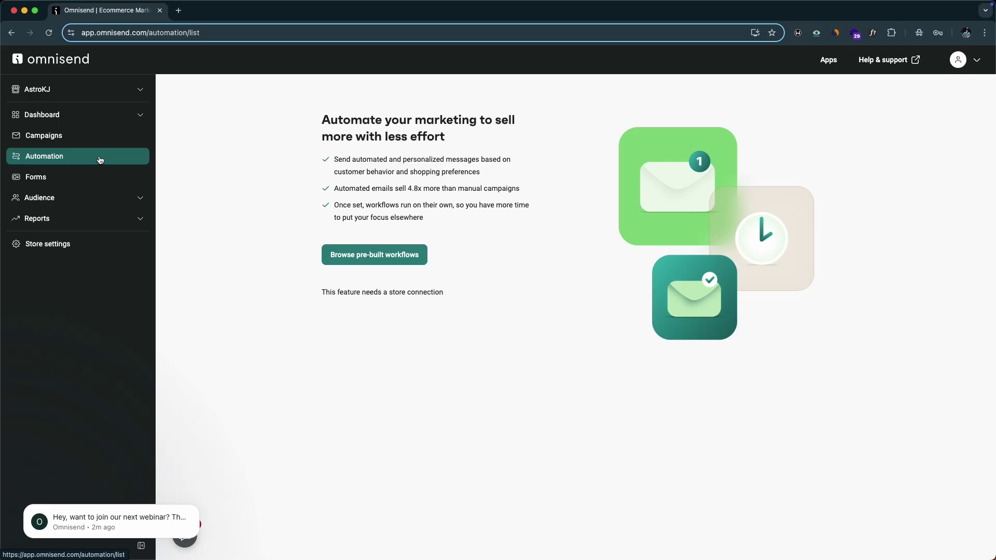
# Open Omnisend's pre-built automation workflows and look through the recommended ones
pyautogui.click(375, 254)
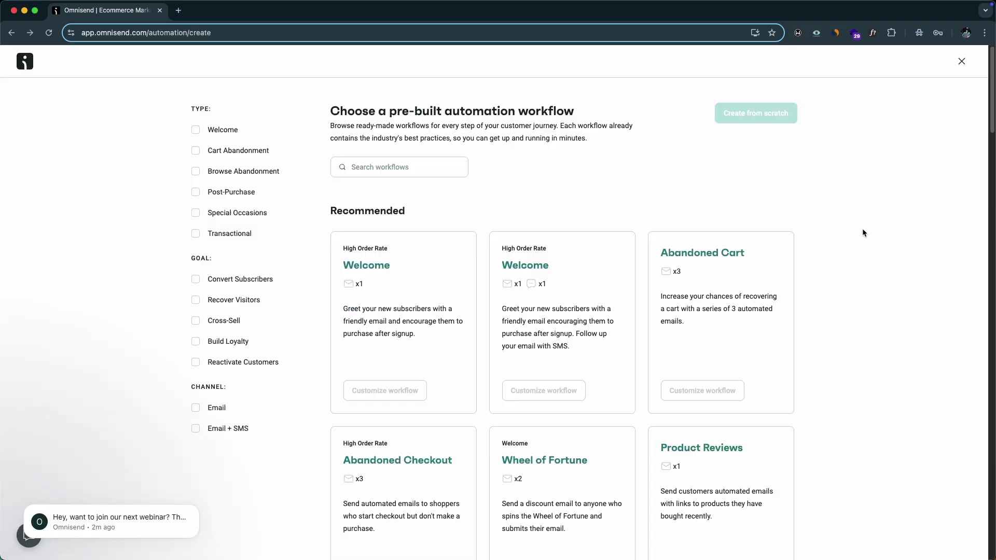
pyautogui.scroll(-2, 864, 233)
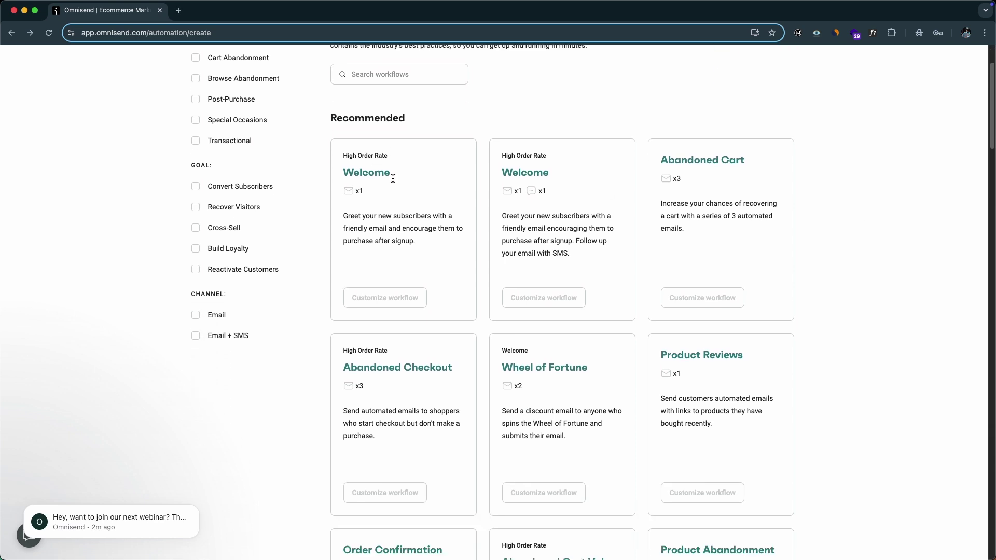
pyautogui.scroll(-10, 679, 199)
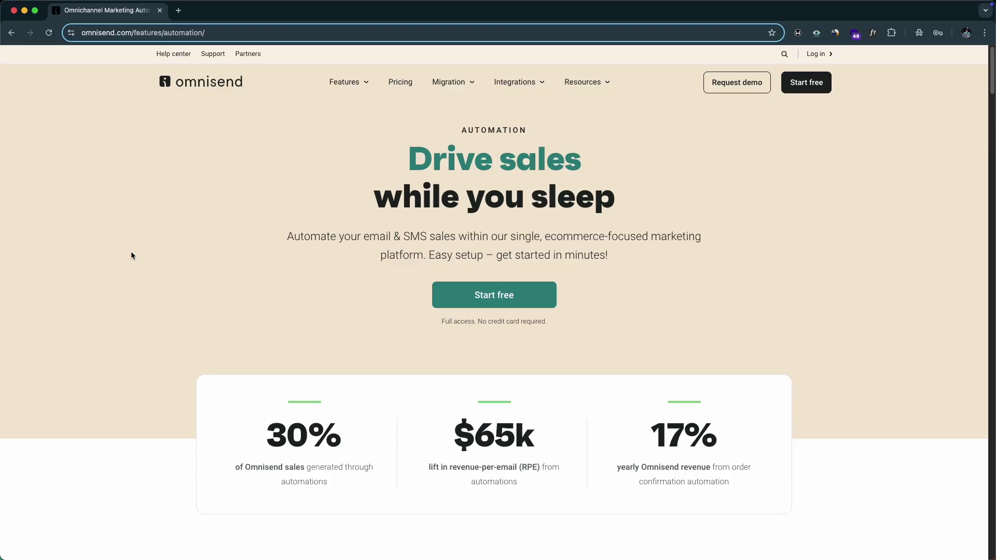
# Read through Omnisend's automation feature page and the homepage's overview of ecommerce platform integrations
pyautogui.scroll(-10, 131, 255)
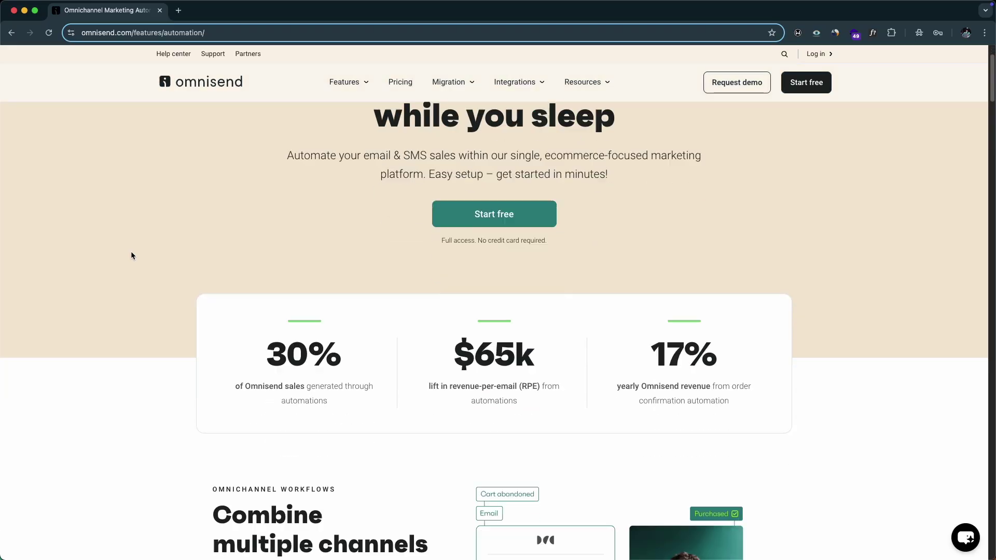
pyautogui.scroll(-10, 131, 256)
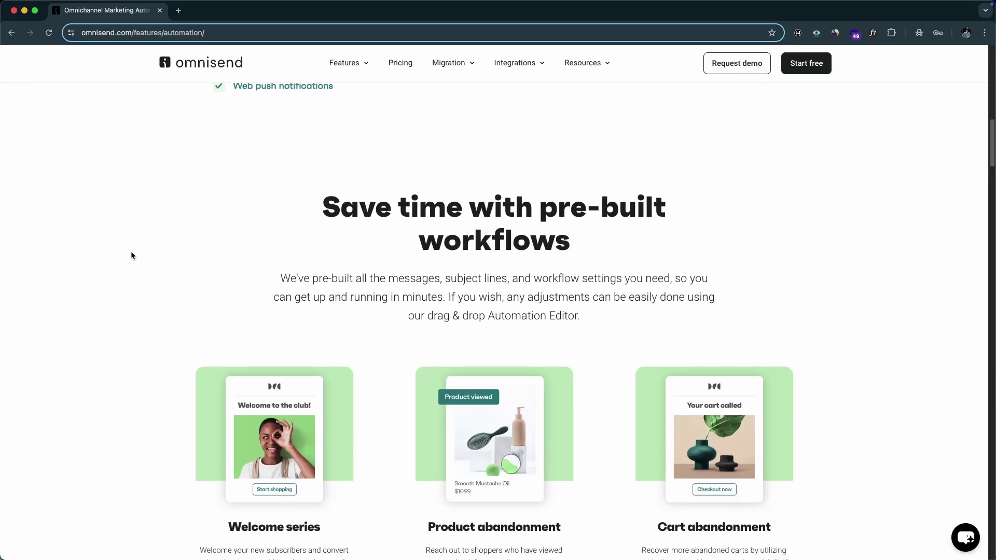
pyautogui.scroll(-1, 131, 255)
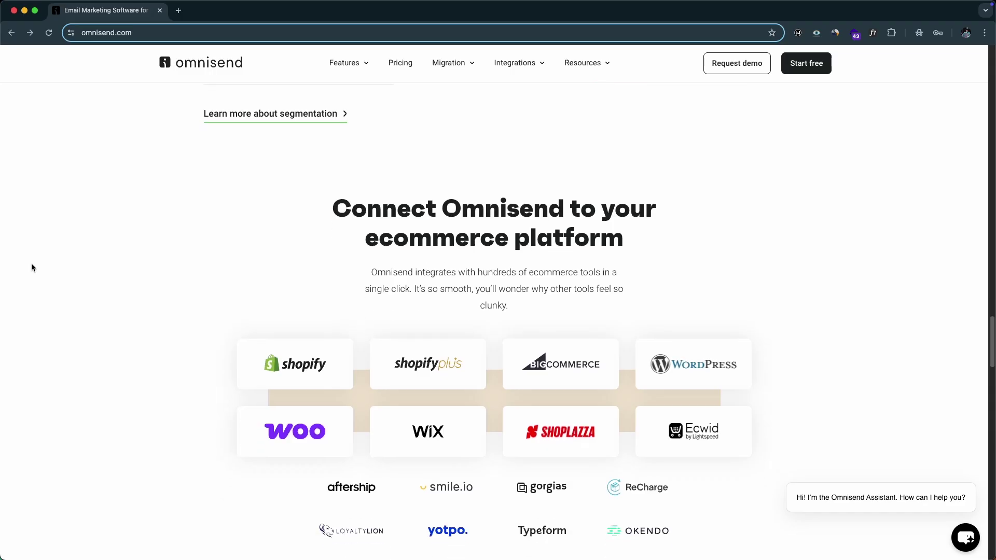
pyautogui.scroll(-3, 31, 267)
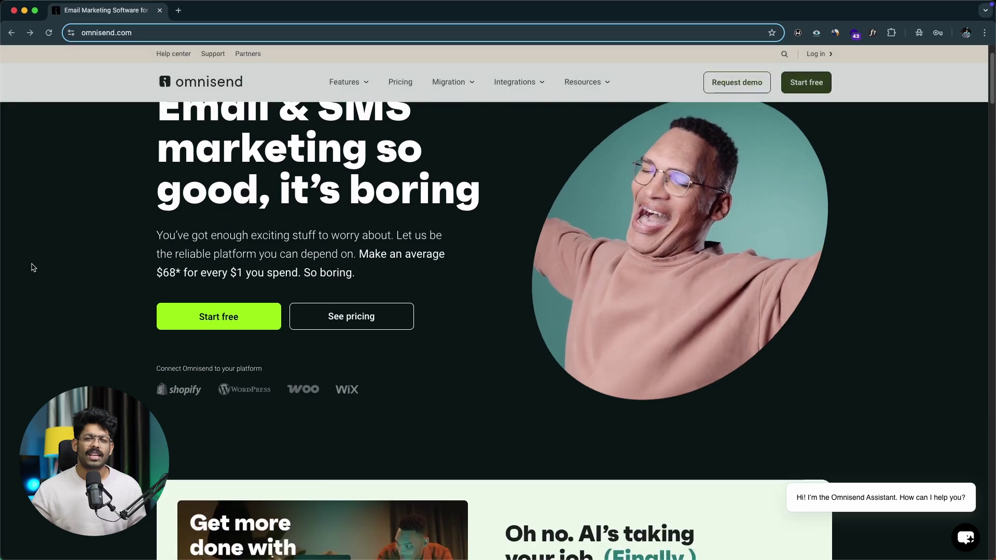
pyautogui.scroll(-8, 32, 268)
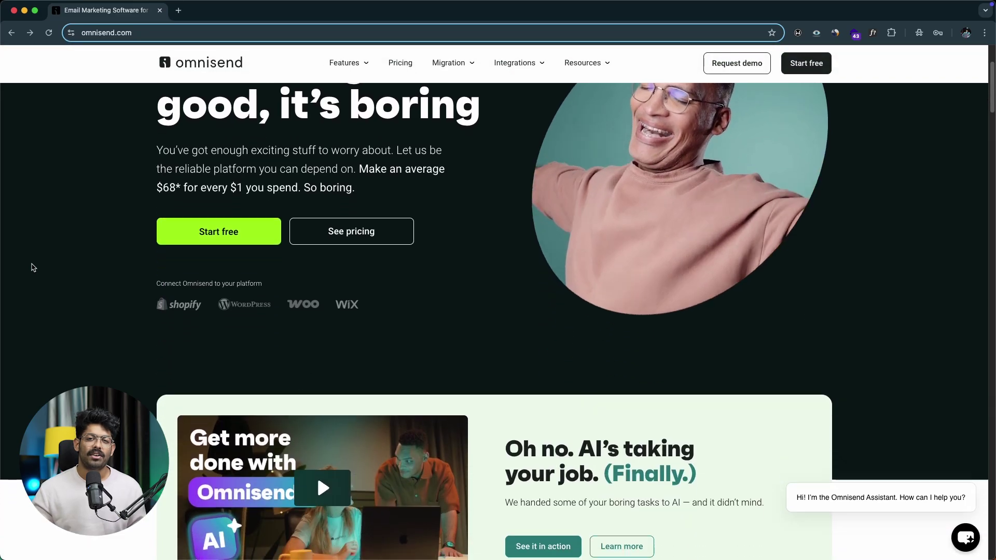
pyautogui.scroll(-10, 32, 267)
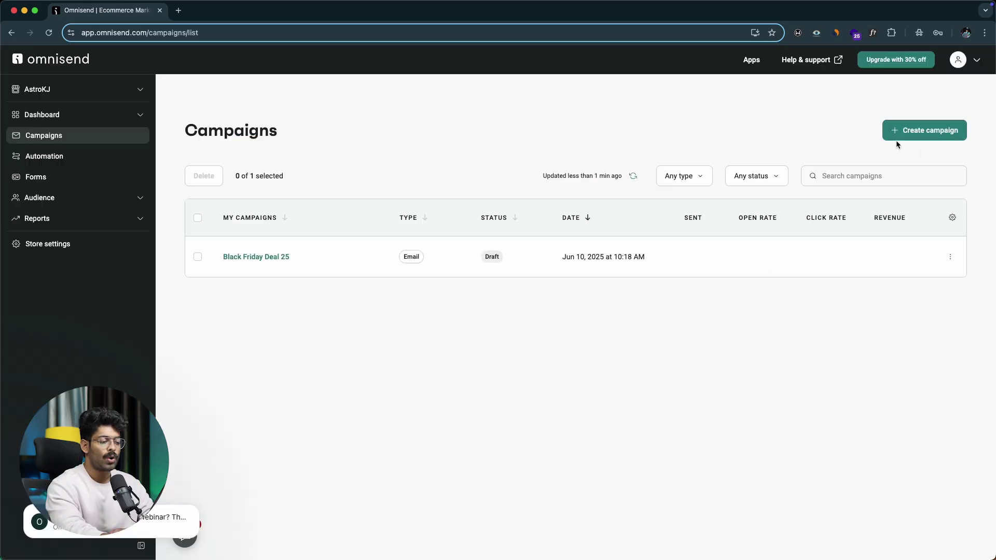
# Create an email campaign with the subject line "45% Off For Next 3 Days"
pyautogui.click(915, 135)
pyautogui.click(286, 285)
pyautogui.click(258, 173)
pyautogui.write('45% Off For Next 3 Days')
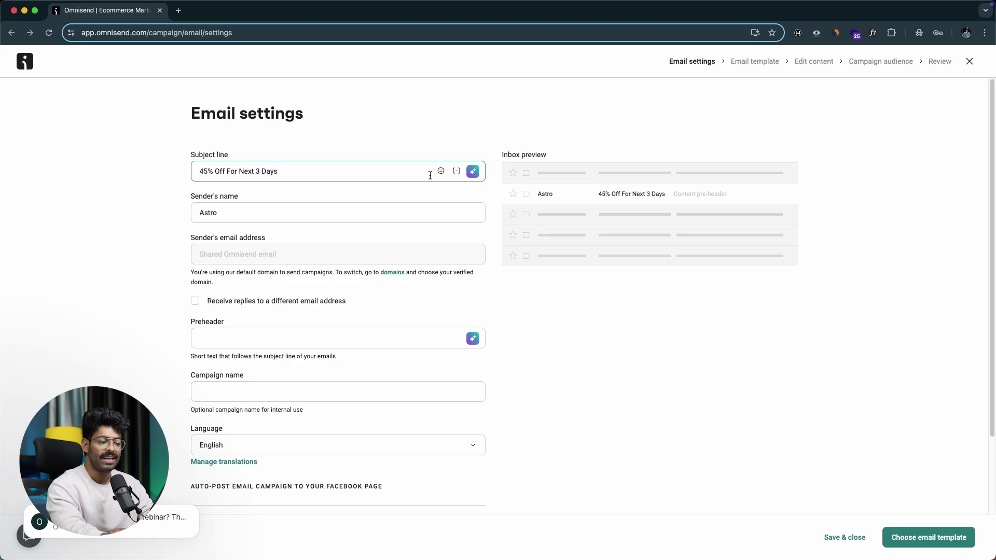
# Rewrite the subject line with Omnisend AI as "Grab 45% off this weekend only!" with emojis
pyautogui.click(472, 172)
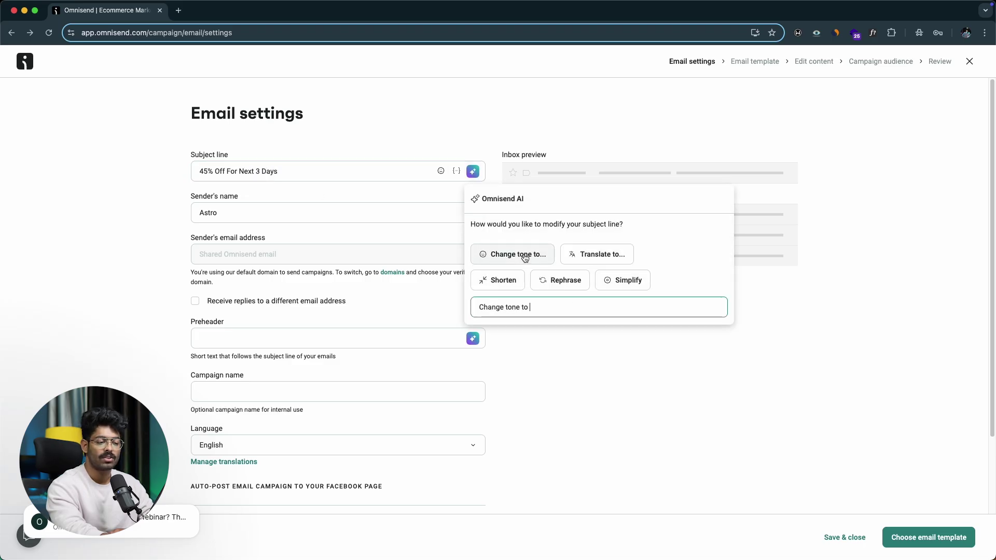
pyautogui.click(562, 278)
pyautogui.click(537, 266)
# Name the campaign "45% Campaigh"
pyautogui.scroll(-2, 249, 281)
pyautogui.click(258, 299)
pyautogui.write('45')
pyautogui.press('BackSpace')
pyautogui.press('BackSpace')
pyautogui.press('BackSpace')
pyautogui.press('BackSpace')
pyautogui.press('BackSpace')
pyautogui.press('BackSpace')
pyautogui.press('BackSpace')
pyautogui.press('BackSpace')
pyautogui.press('BackSpace')
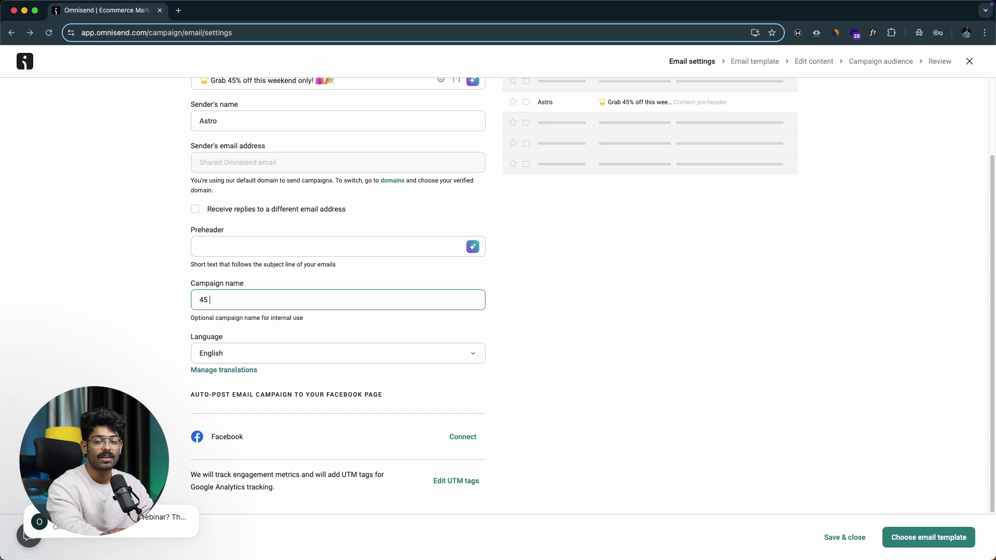
# Browse the email templates and use "Black Friday — this weekend only" for the campaign
pyautogui.click(929, 538)
pyautogui.scroll(-10, 851, 242)
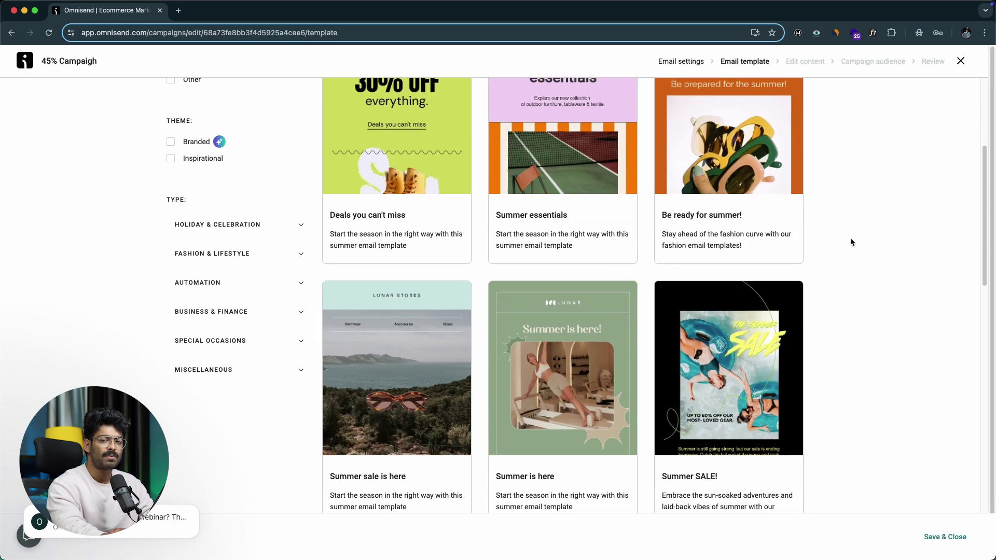
pyautogui.scroll(-5, 851, 237)
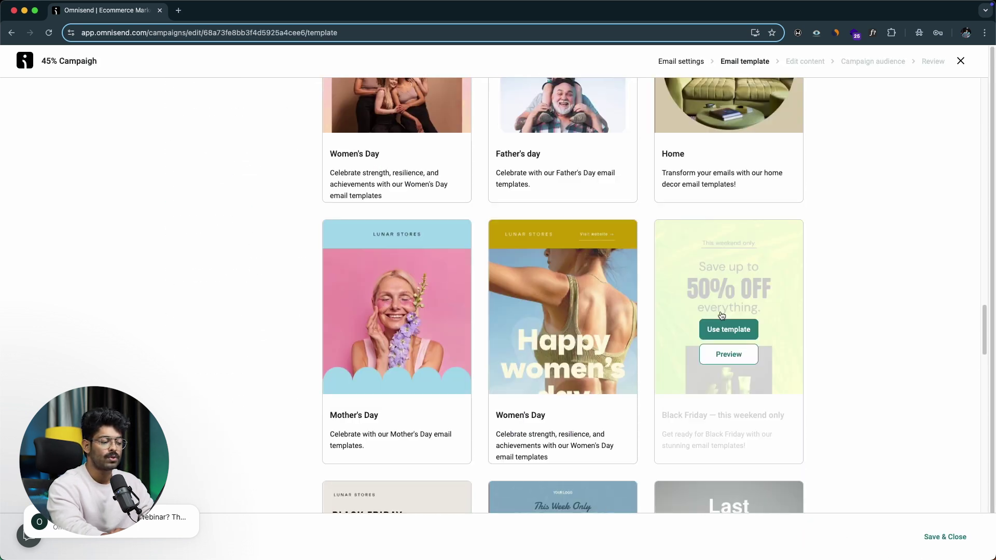
pyautogui.click(729, 354)
pyautogui.click(845, 489)
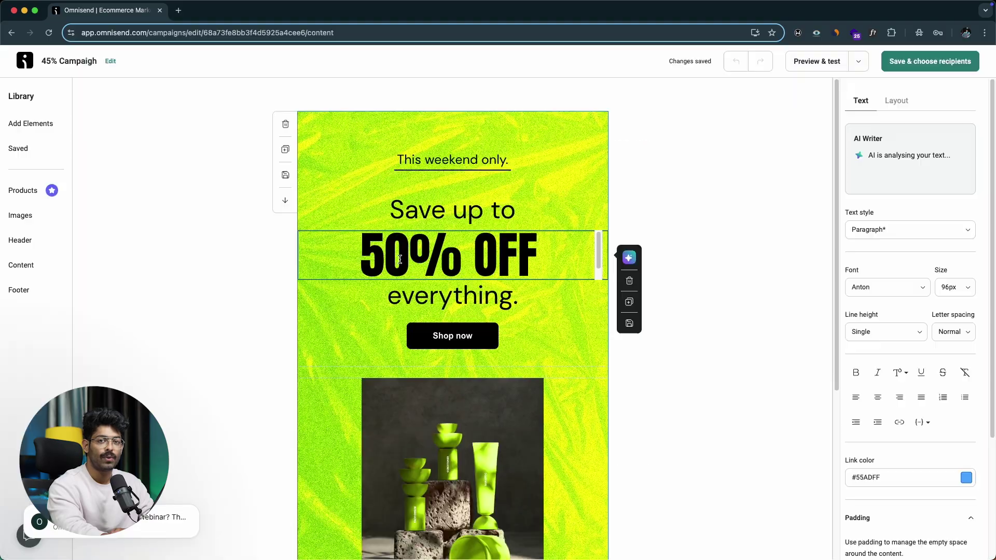
# Add a text block to the lower part of the email and generate its copy with the AI prompt "write a description for 45 percent off"
pyautogui.scroll(-3, 453, 311)
pyautogui.click(349, 527)
pyautogui.click(31, 123)
pyautogui.moveTo(111, 167); pyautogui.dragTo(453, 423)
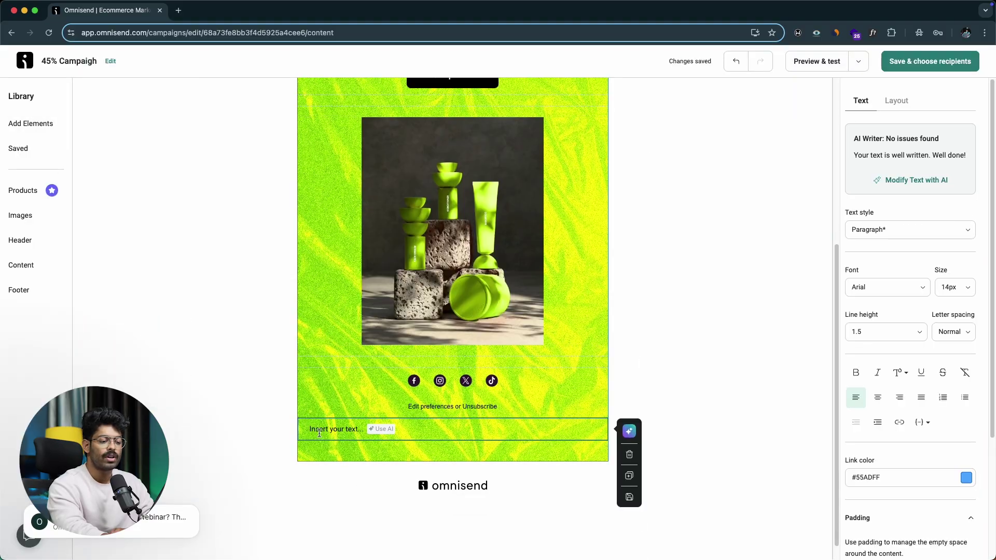
pyautogui.click(630, 412)
pyautogui.write('write a description for 45 percent off')
pyautogui.press('Return')
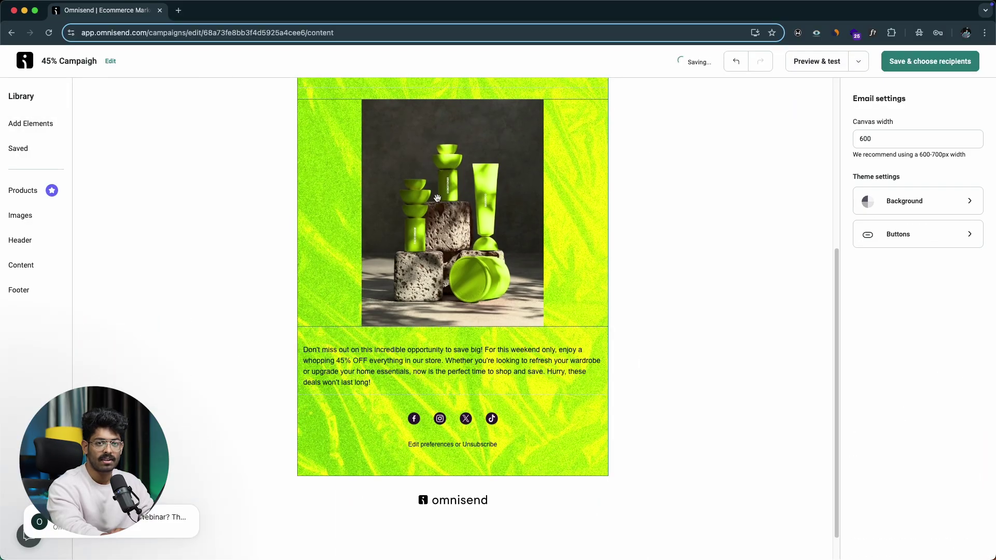
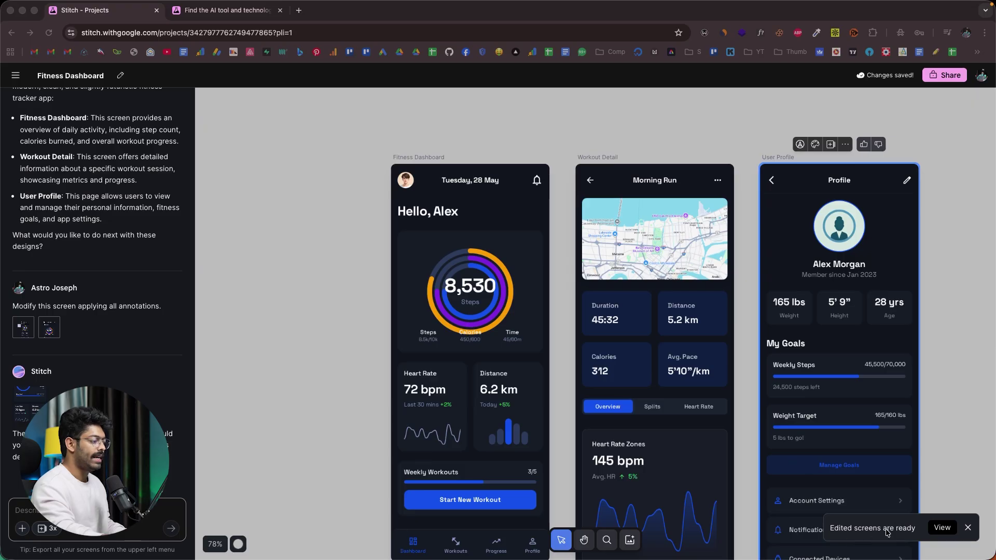
# Switch back to Google Stitch and compare the edited Fitness Dashboard's activity card with the original version
pyautogui.scroll(-10, 563, 402)
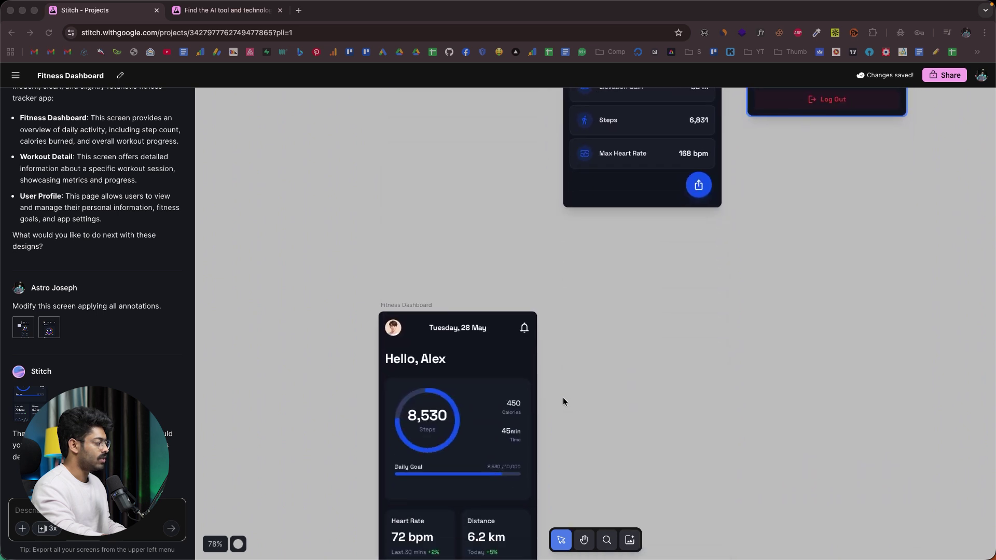
pyautogui.scroll(-1, 563, 402)
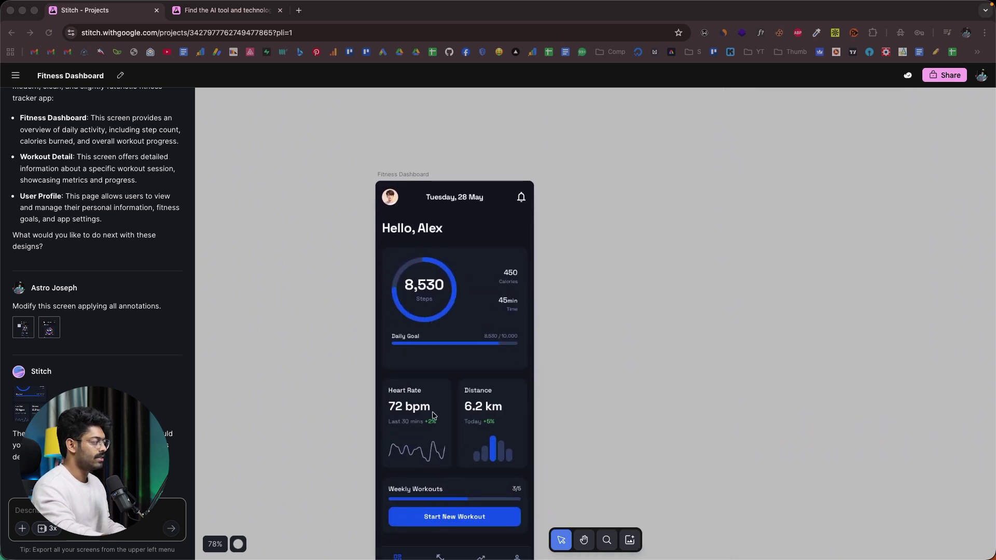
pyautogui.scroll(15, 432, 413)
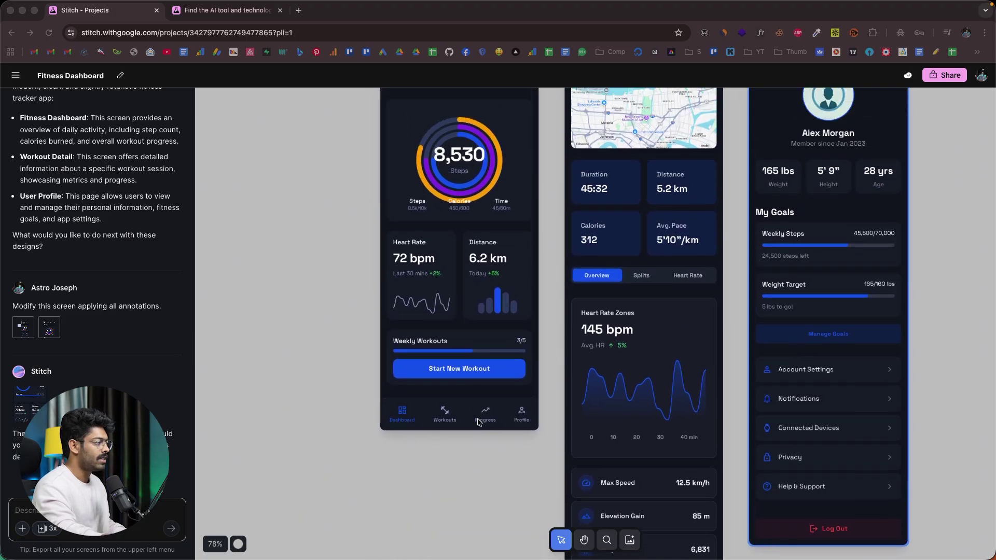
pyautogui.scroll(2, 478, 422)
pyautogui.click(539, 231)
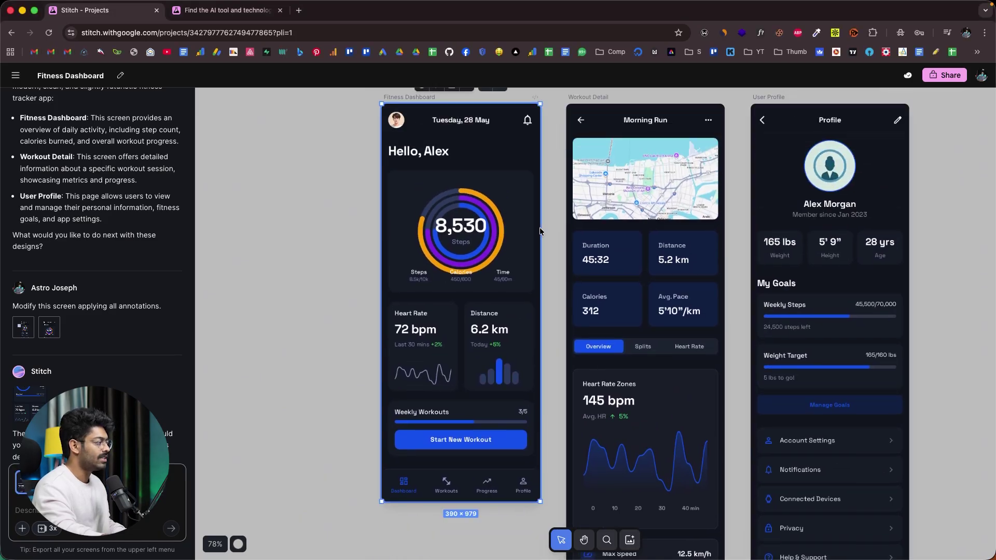
pyautogui.click(610, 156)
pyautogui.scroll(2, 607, 155)
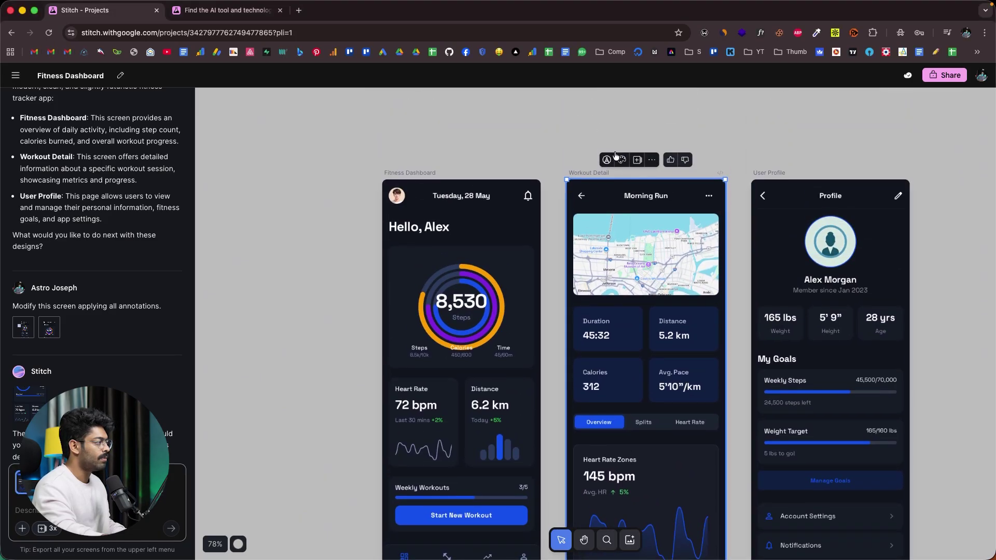
pyautogui.click(599, 192)
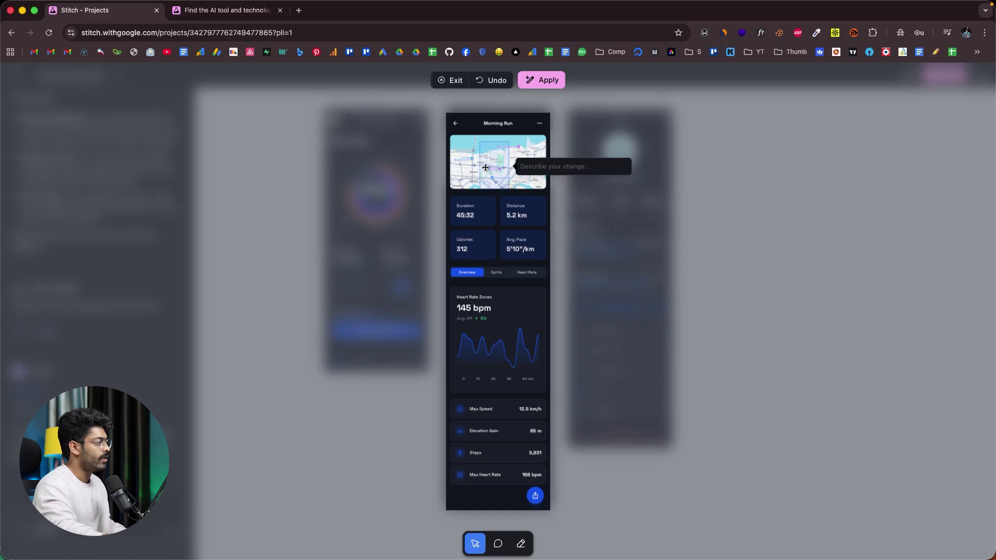
pyautogui.moveTo(449, 128)
pyautogui.mouseDown()
pyautogui.moveTo(477, 177)
pyautogui.moveTo(552, 197)
pyautogui.mouseUp()
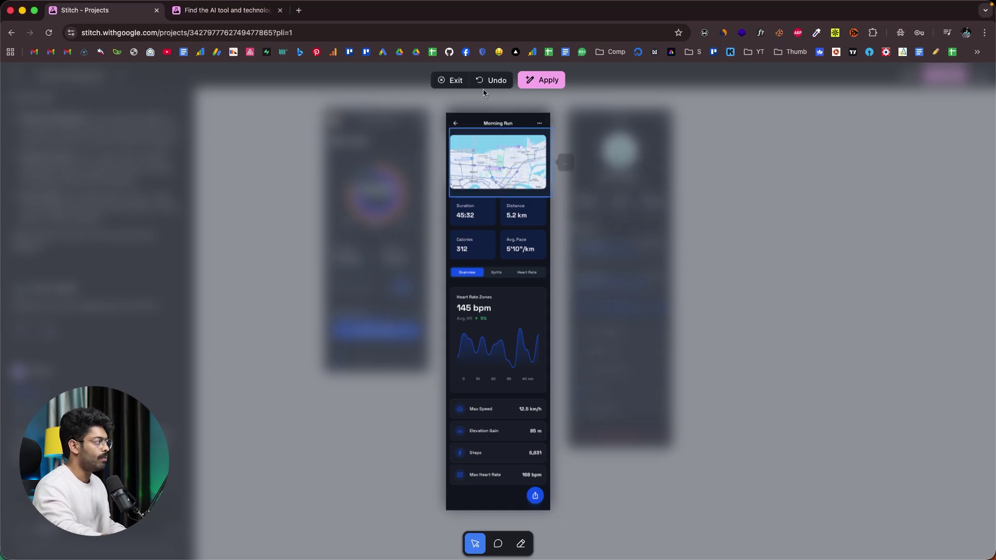
pyautogui.press('Escape')
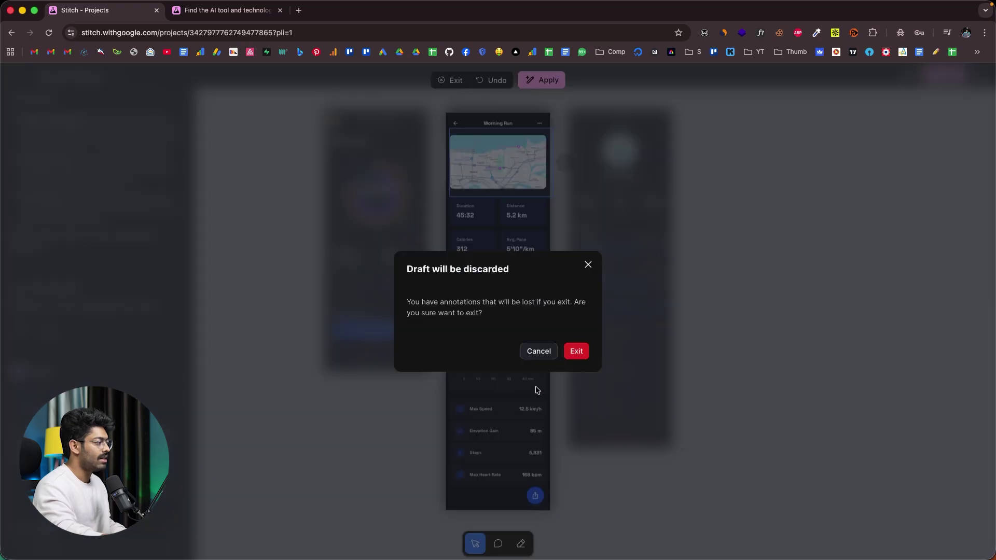
pyautogui.click(576, 350)
# Discard the annotation draft and start adjusting the Fitness Dashboard's theme with the Dark appearance
pyautogui.click(375, 220)
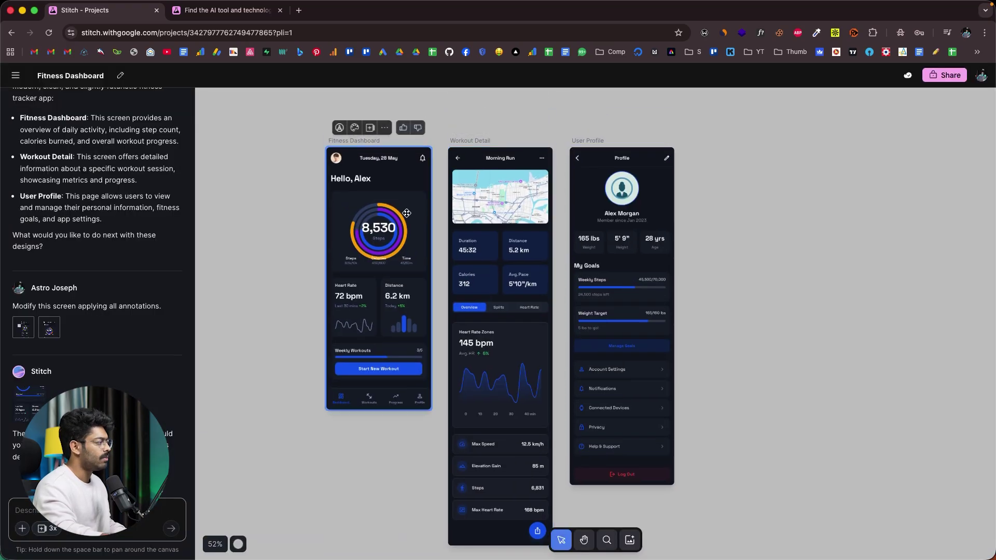
pyautogui.scroll(5, 375, 221)
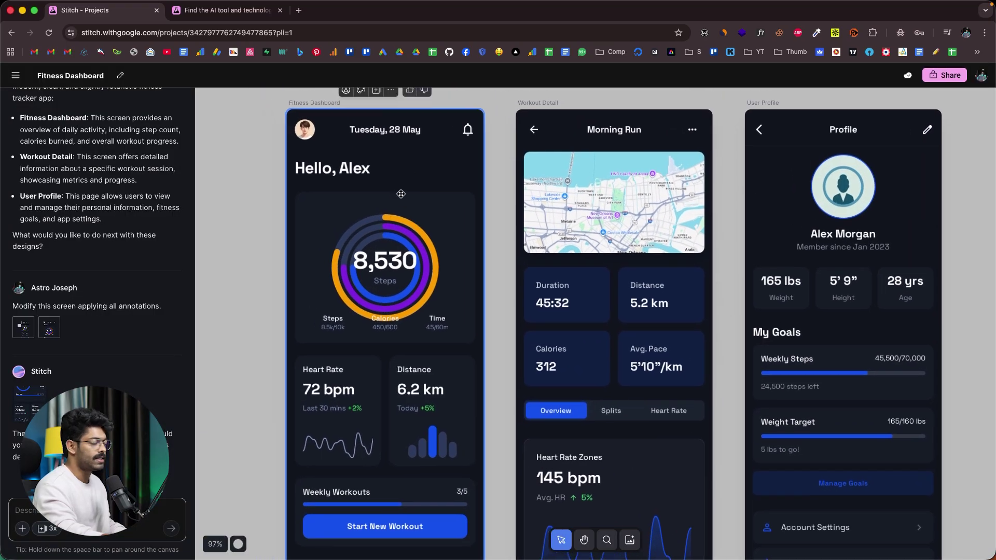
pyautogui.scroll(2, 370, 192)
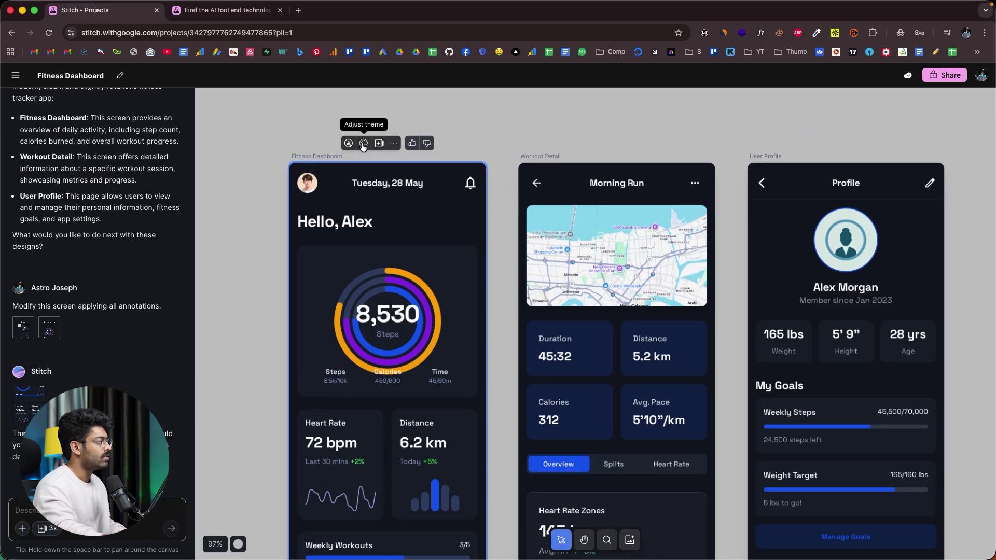
pyautogui.click(364, 144)
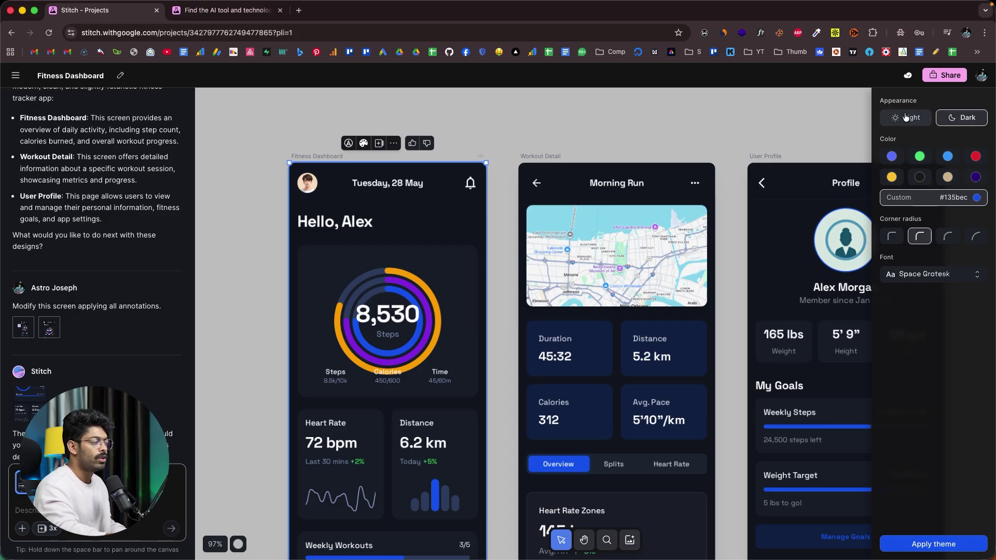
pyautogui.click(923, 119)
pyautogui.click(963, 117)
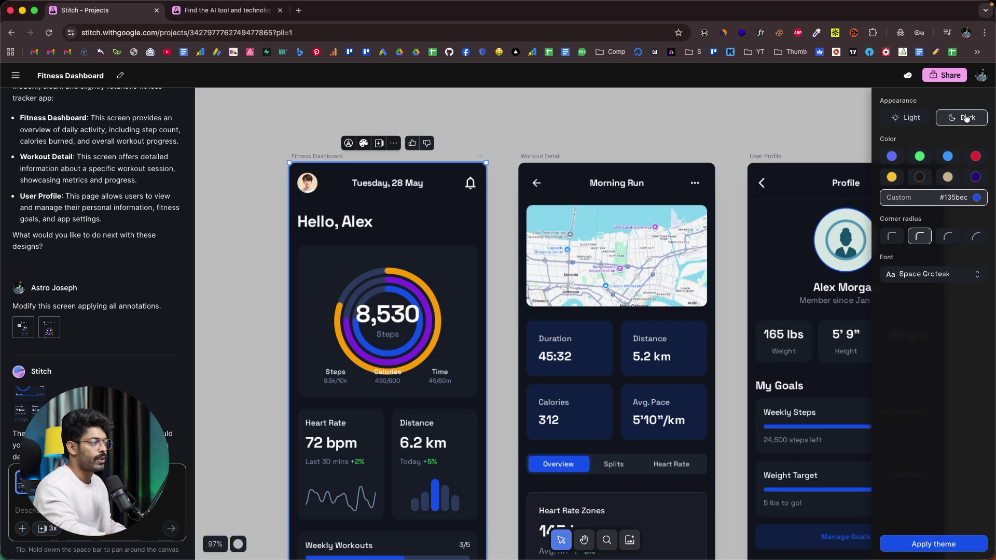
# Set the theme color to the preset blue #359EFF
pyautogui.click(920, 158)
pyautogui.click(948, 156)
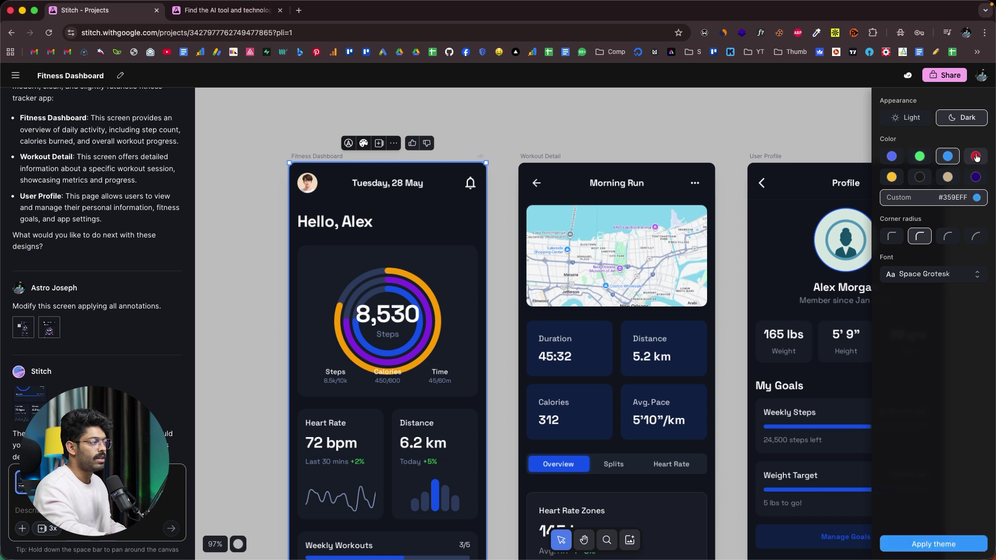
pyautogui.click(976, 156)
pyautogui.click(977, 199)
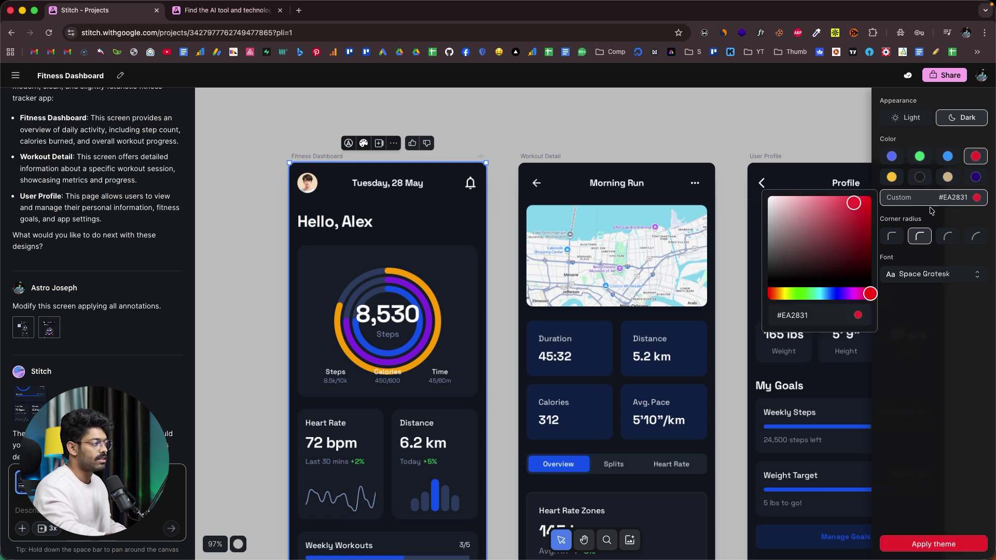
pyautogui.click(977, 200)
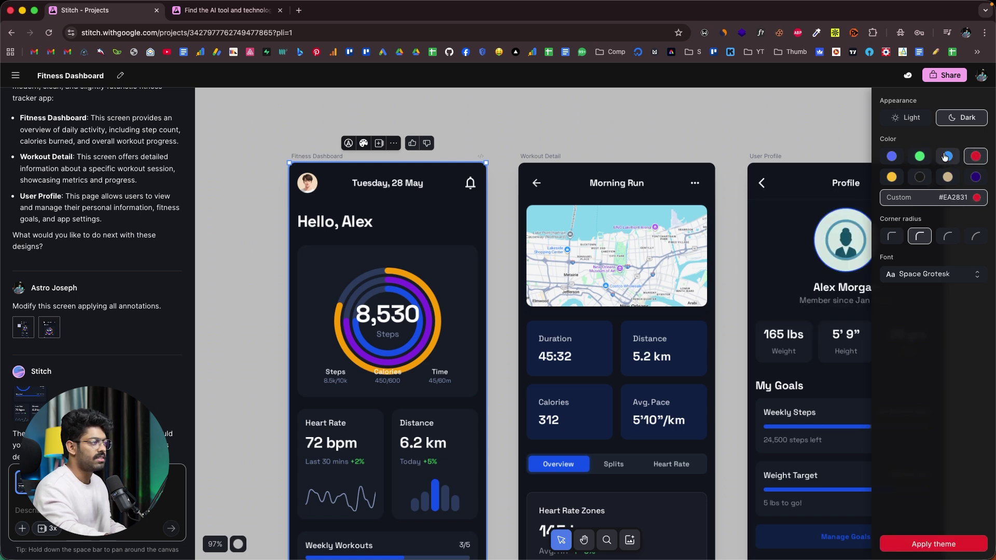
pyautogui.click(947, 156)
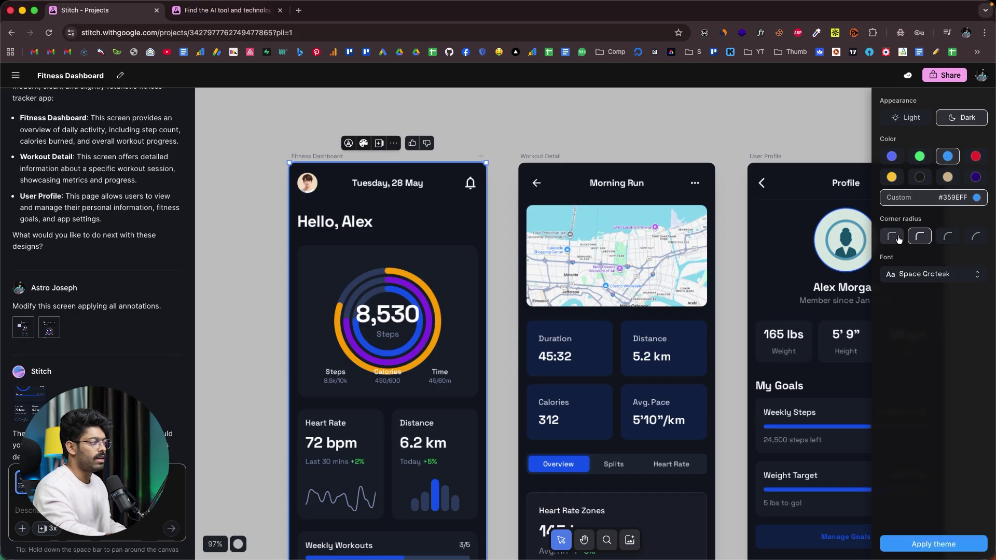
# Set the theme font to Manrope and apply the theme to the Fitness Dashboard
pyautogui.click(944, 274)
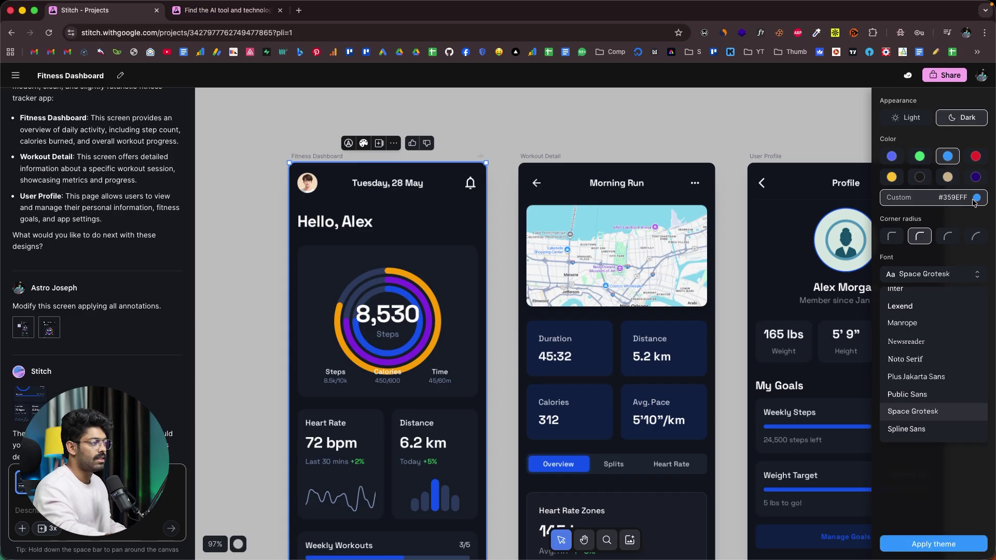
pyautogui.scroll(2, 911, 336)
pyautogui.scroll(-4, 921, 337)
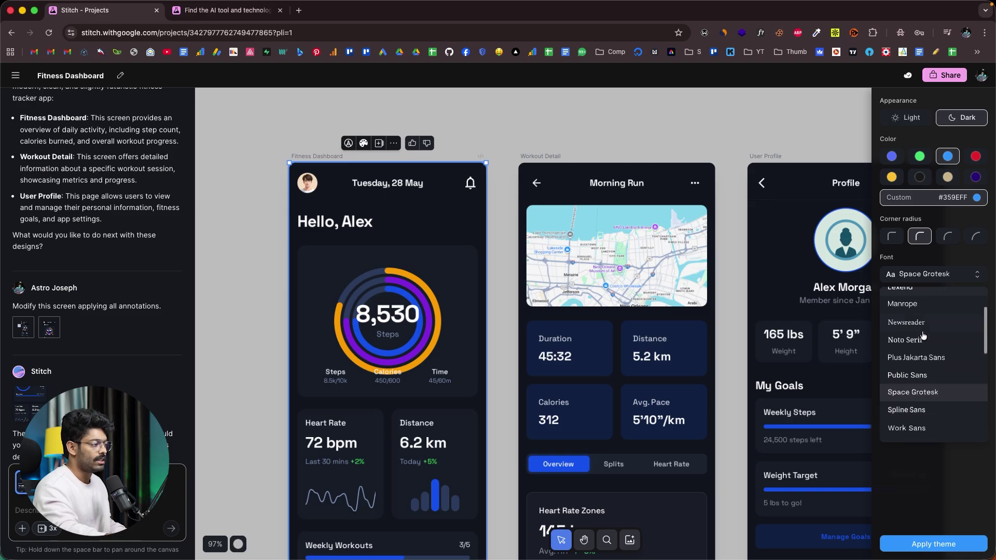
pyautogui.scroll(2, 923, 338)
pyautogui.click(937, 299)
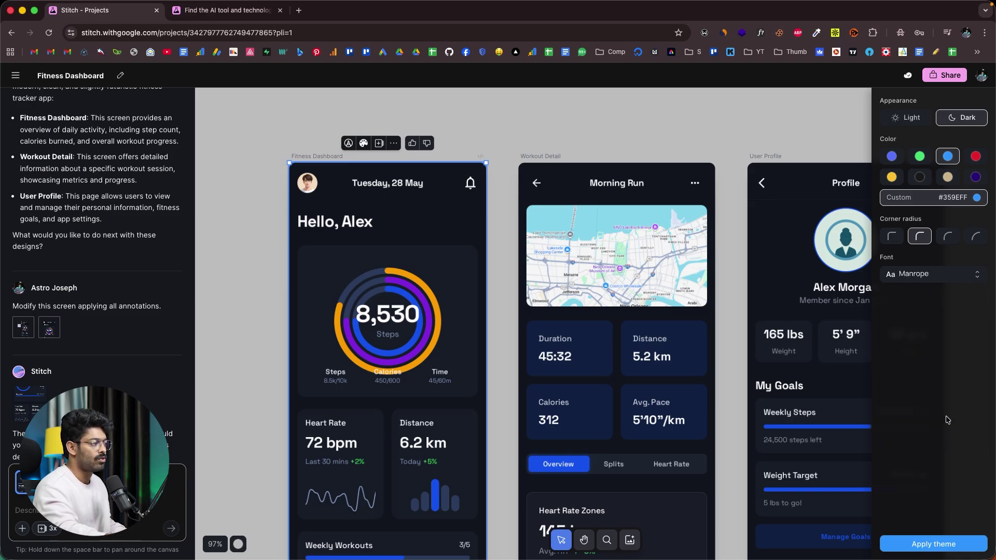
pyautogui.click(924, 544)
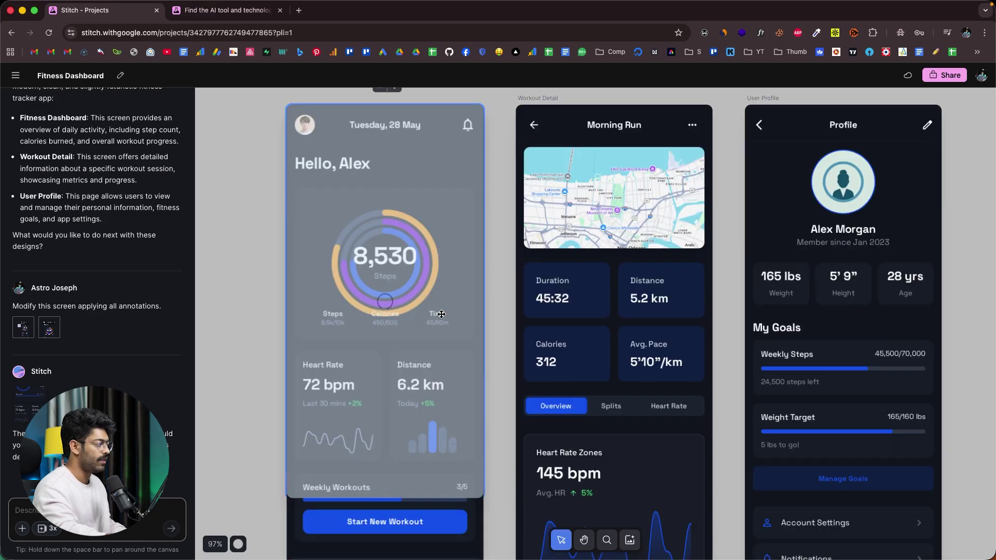
pyautogui.scroll(-5, 365, 246)
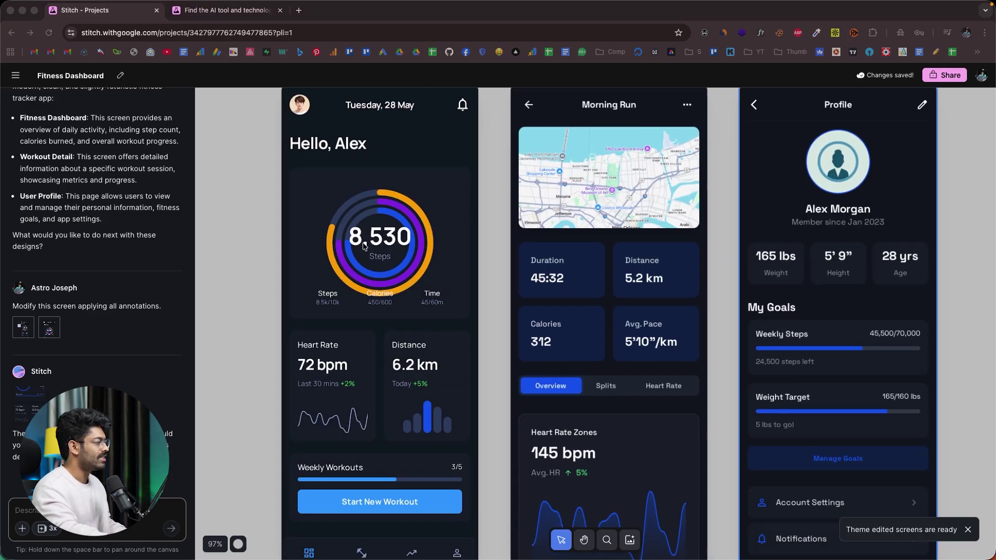
pyautogui.scroll(8, 401, 396)
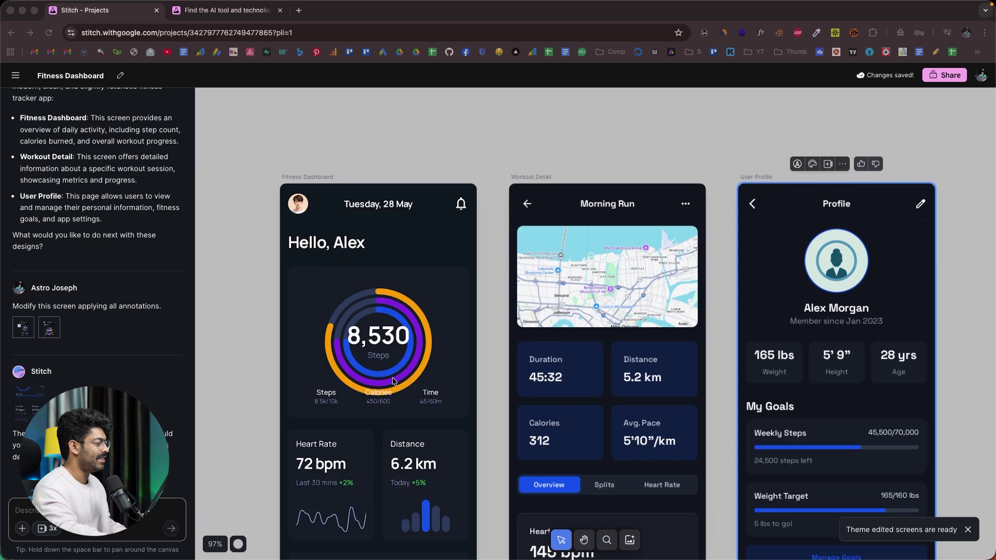
pyautogui.click(396, 264)
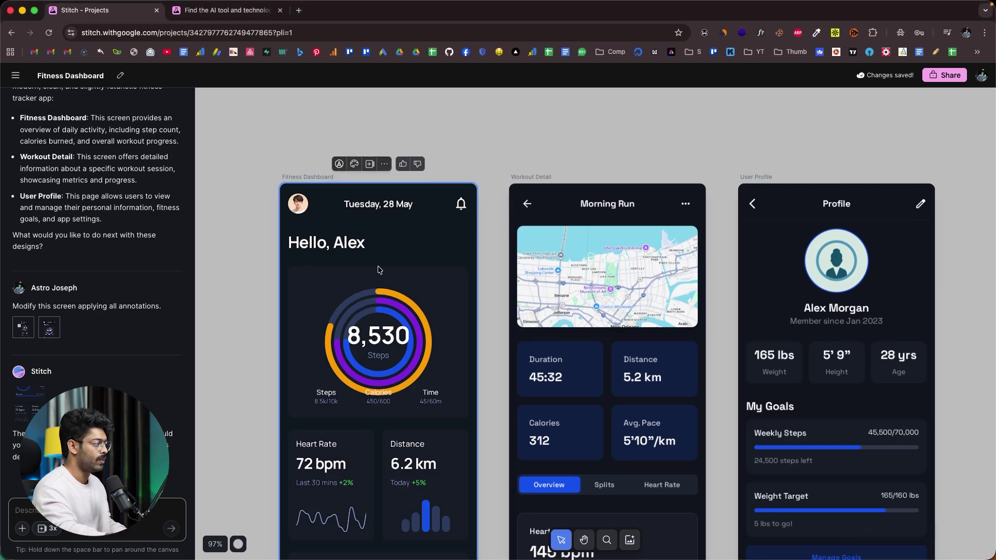
# Open the variant options for the User Profile screen and set the creative range to YOLO
pyautogui.scroll(-3, 709, 260)
pyautogui.click(851, 223)
pyautogui.scroll(3, 853, 224)
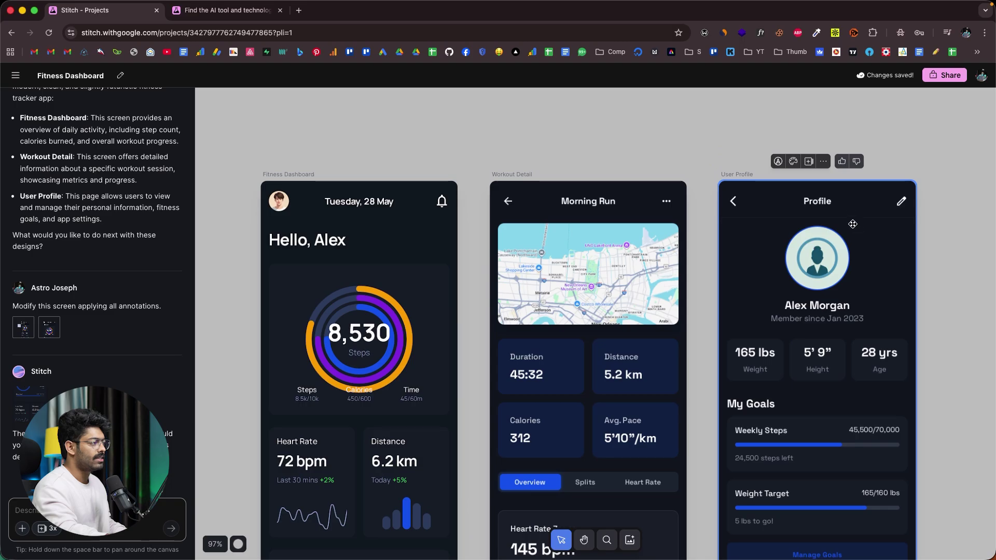
pyautogui.click(807, 162)
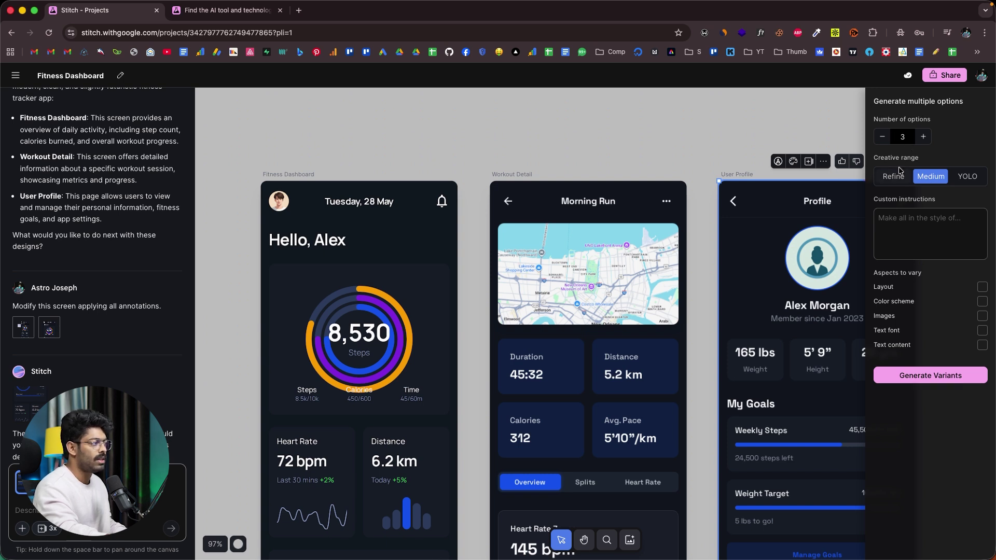
pyautogui.click(963, 181)
pyautogui.click(946, 217)
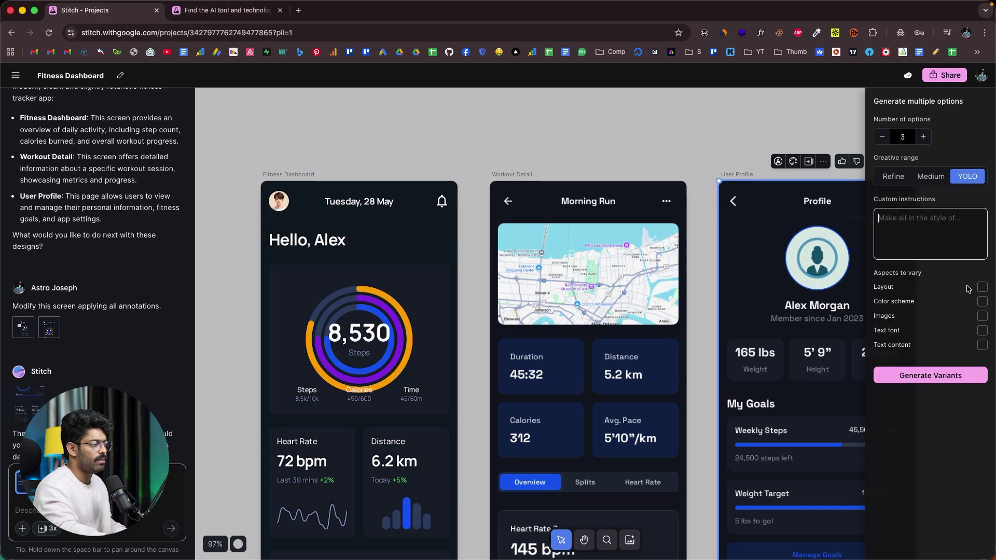
# Generate three User Profile variants that vary the layout, color scheme, images and text content
pyautogui.click(982, 302)
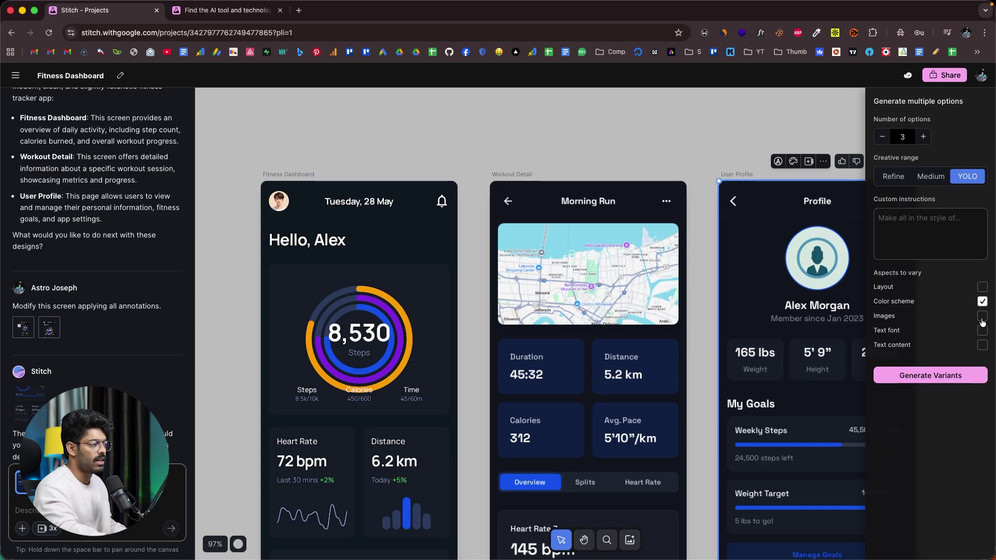
pyautogui.click(982, 345)
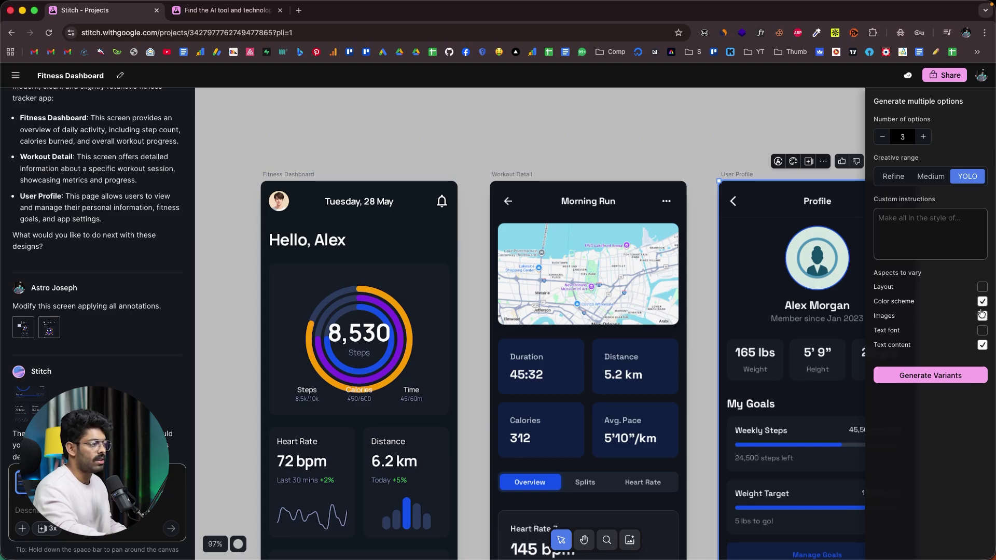
pyautogui.click(982, 288)
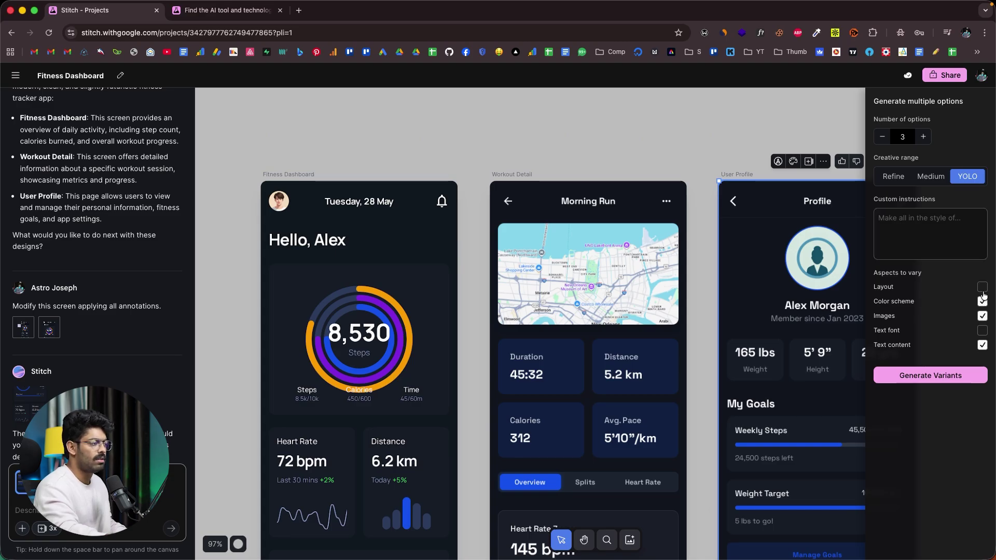
pyautogui.click(942, 378)
# Look over the generated User Profile variants and compare them with the original Profile screen
pyautogui.scroll(-3, 761, 368)
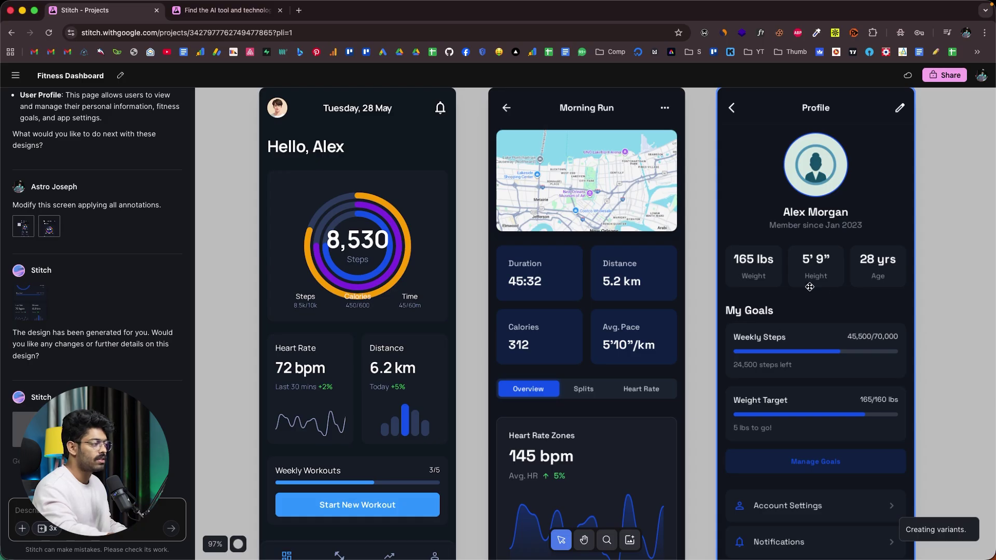
pyautogui.scroll(-3, 810, 287)
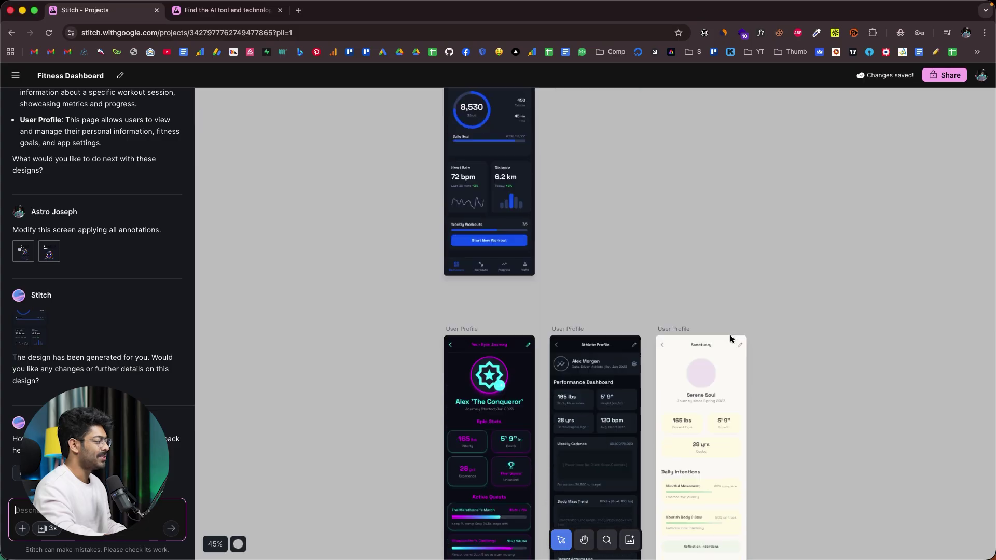
pyautogui.click(510, 374)
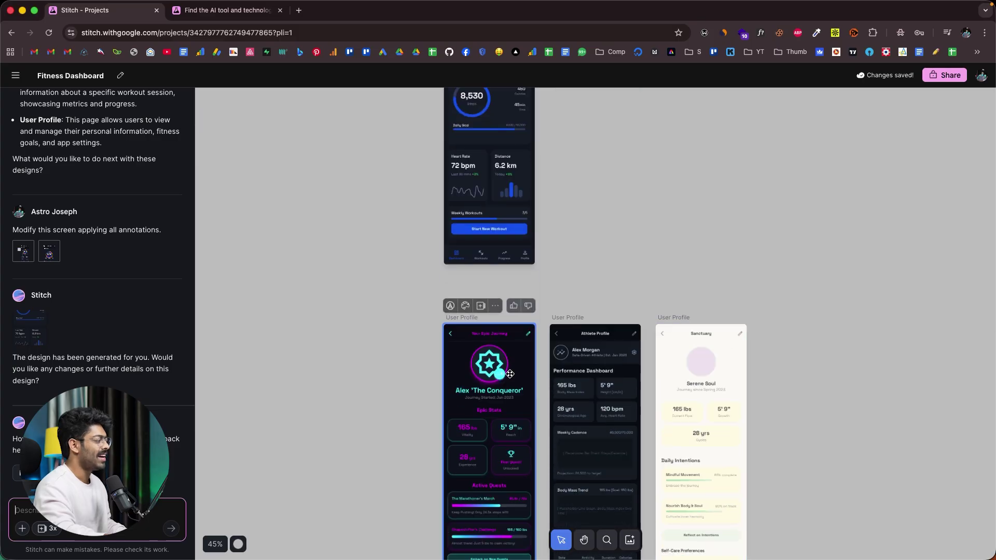
pyautogui.click(553, 370)
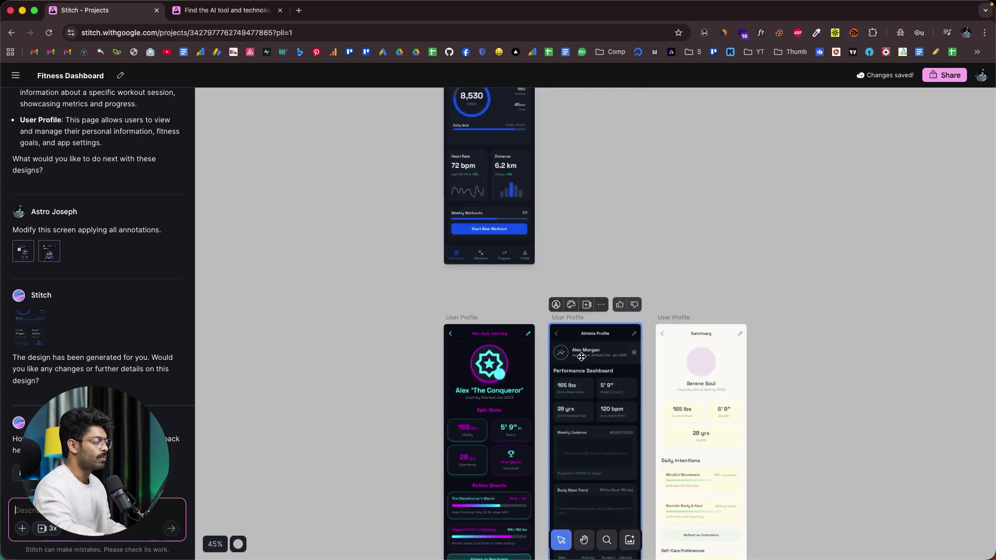
pyautogui.scroll(5, 576, 363)
pyautogui.click(597, 354)
pyautogui.click(710, 265)
pyautogui.scroll(5, 714, 262)
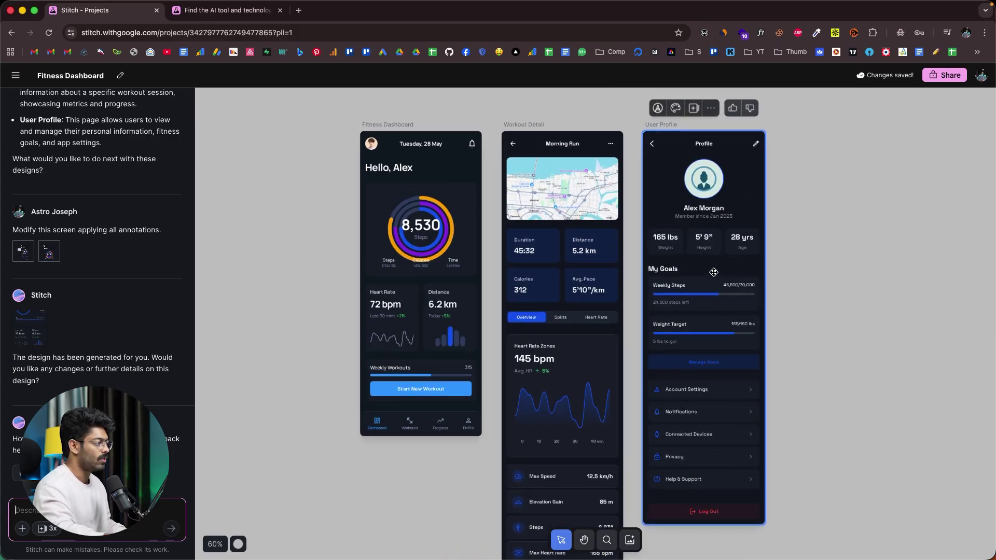
# Examine the Your Epic Journey, Athlete Profile and Sanctuary variants in detail along their full length
pyautogui.scroll(-10, 714, 262)
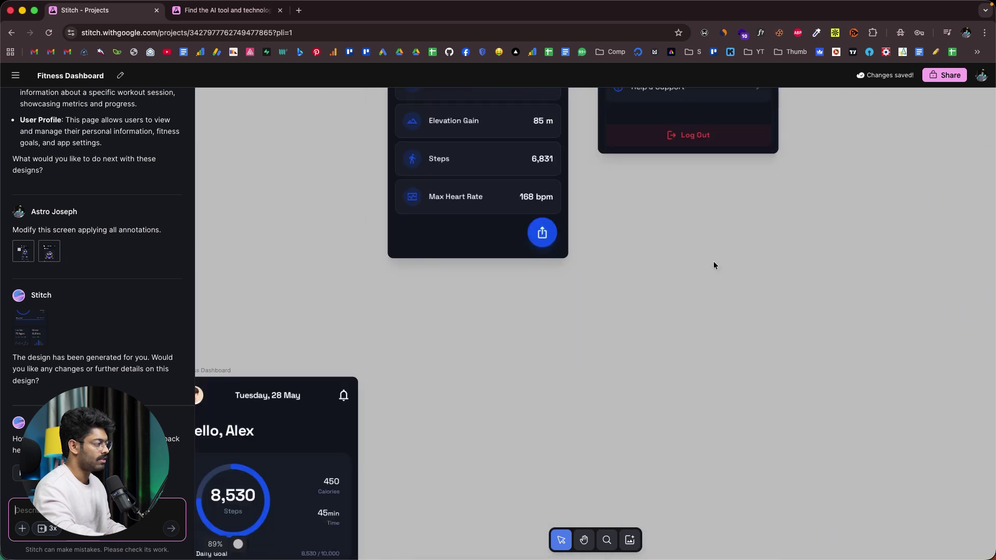
pyautogui.hscroll(-3, 714, 265)
pyautogui.scroll(-5, 714, 264)
pyautogui.hscroll(2, 714, 265)
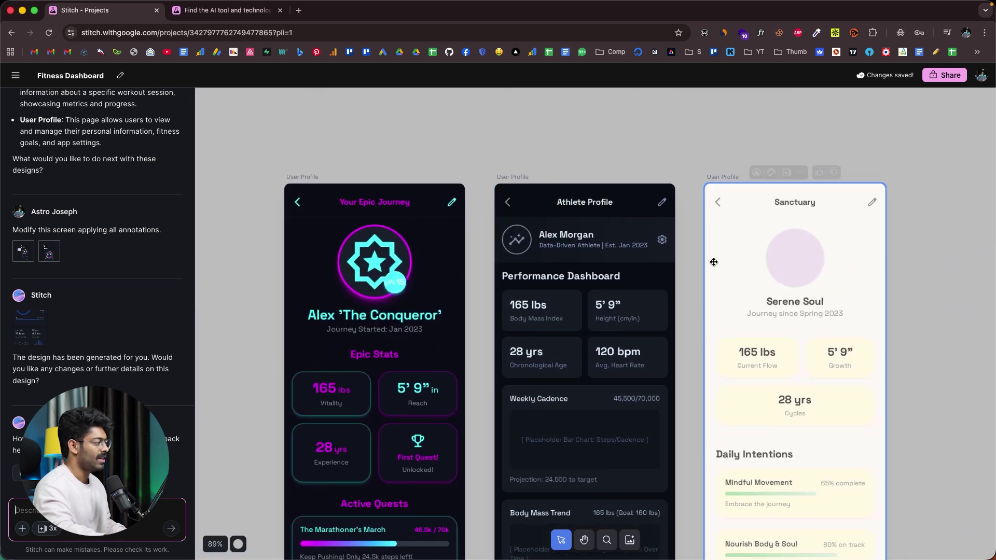
pyautogui.click(424, 323)
pyautogui.scroll(-5, 680, 298)
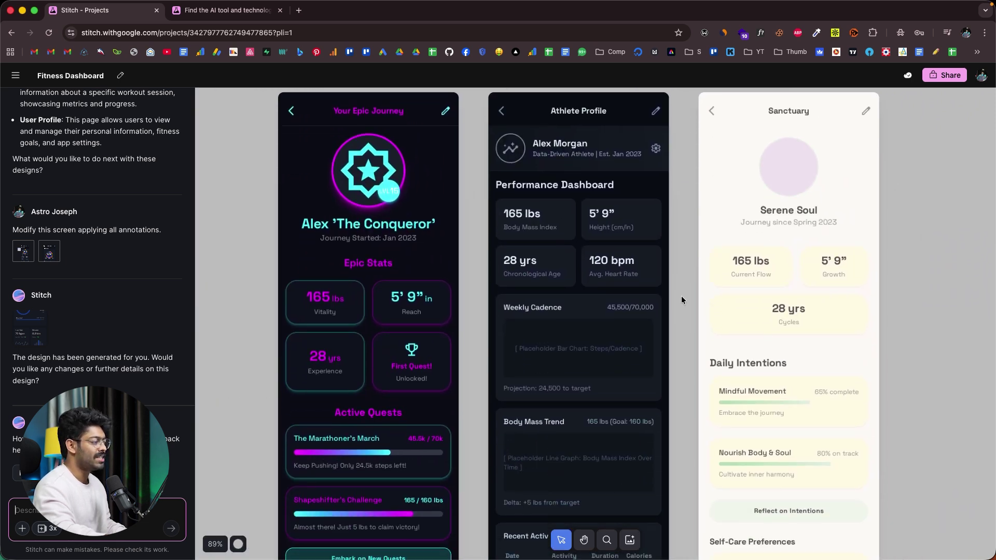
pyautogui.click(622, 287)
pyautogui.scroll(3, 621, 288)
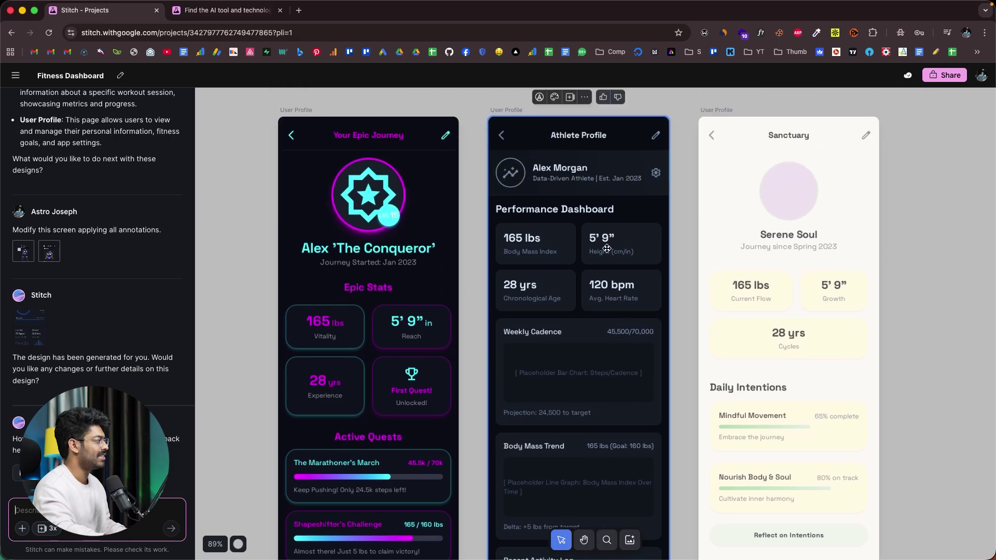
pyautogui.click(355, 288)
pyautogui.scroll(-10, 406, 270)
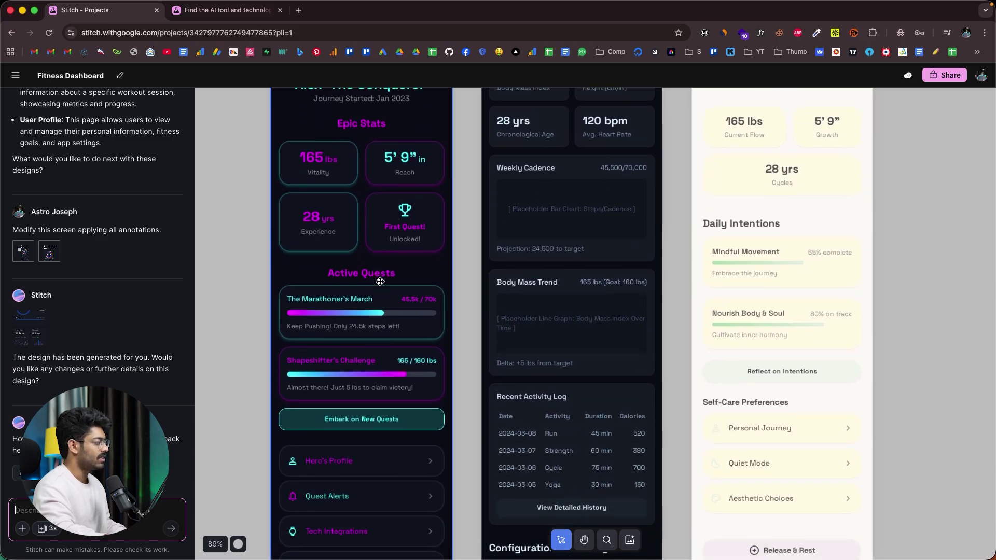
pyautogui.scroll(9, 380, 281)
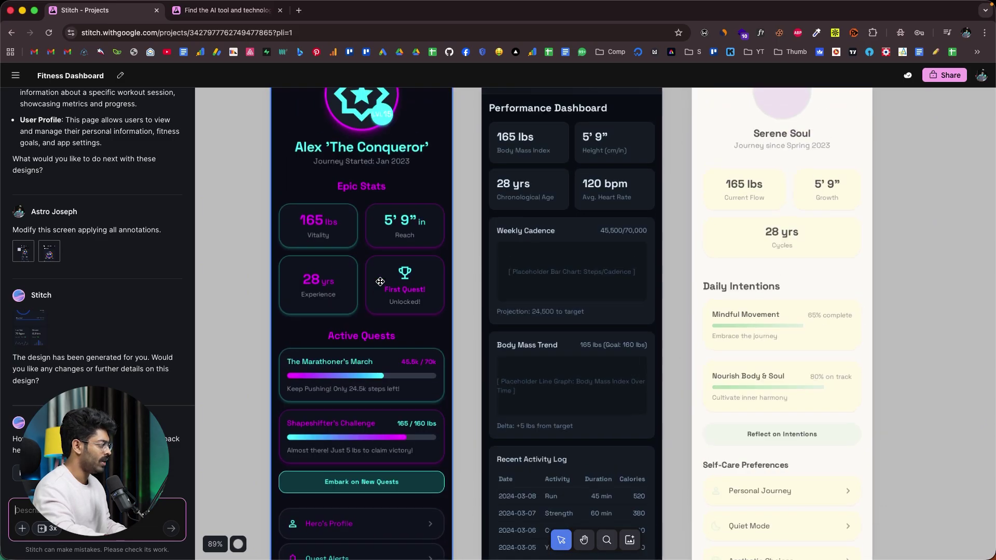
pyautogui.click(729, 260)
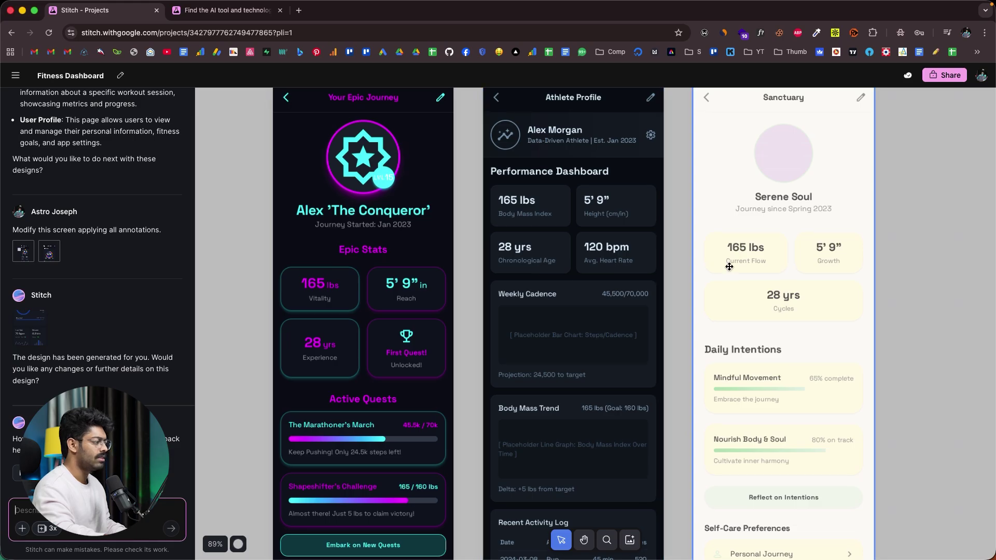
pyautogui.scroll(2, 730, 262)
pyautogui.click(588, 249)
pyautogui.scroll(-11, 588, 249)
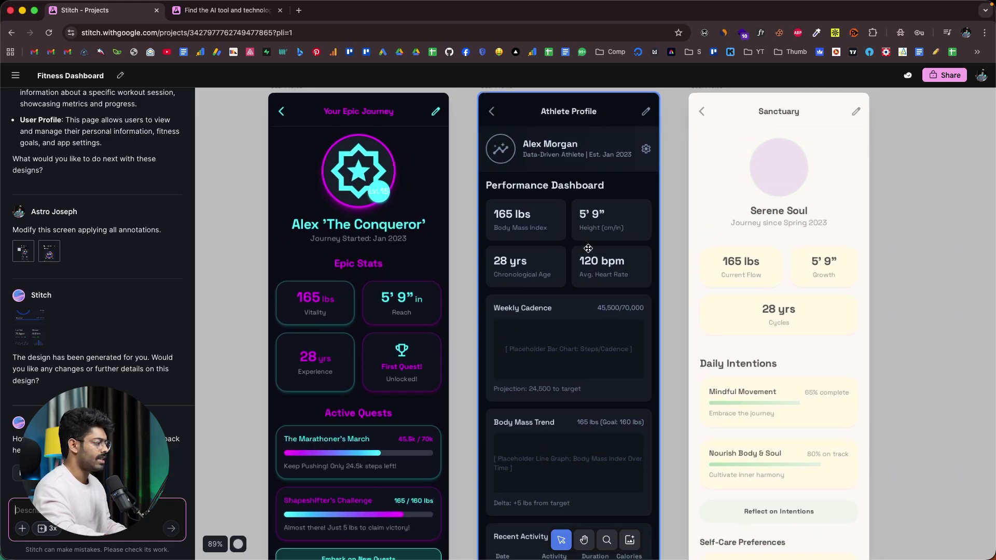
# Look over the lower sections of the three User Profile variants and return to the original screens
pyautogui.scroll(-4, 588, 249)
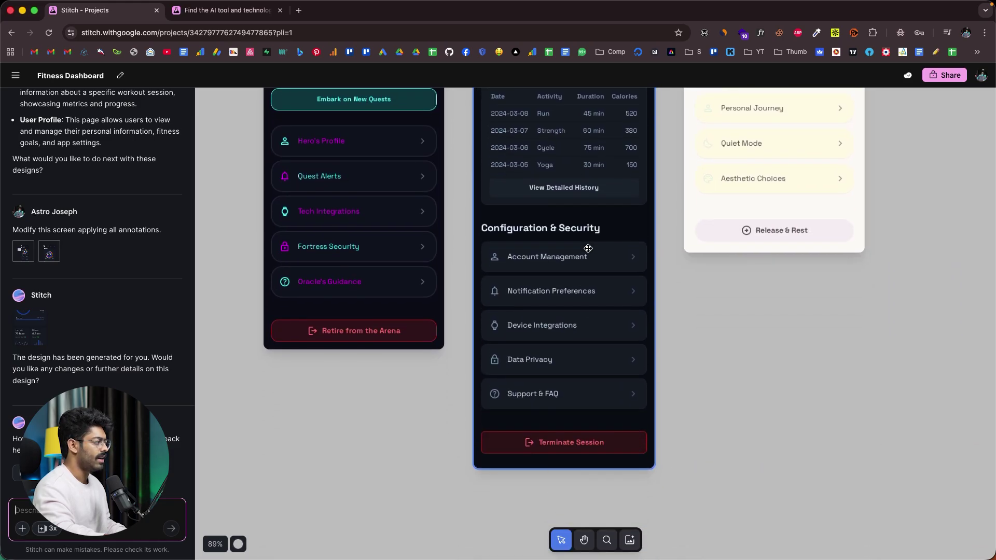
pyautogui.scroll(20, 589, 250)
pyautogui.scroll(15, 589, 251)
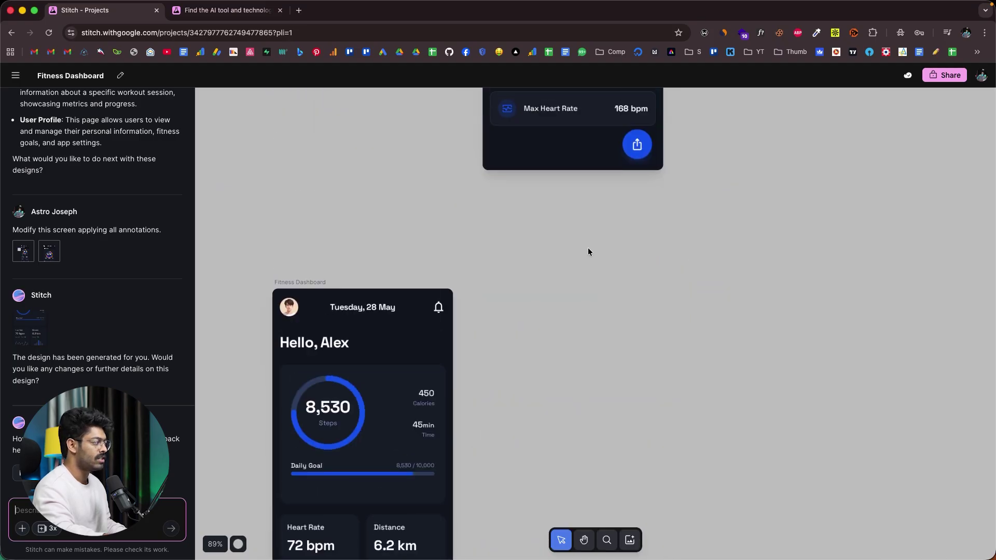
pyautogui.scroll(10, 608, 187)
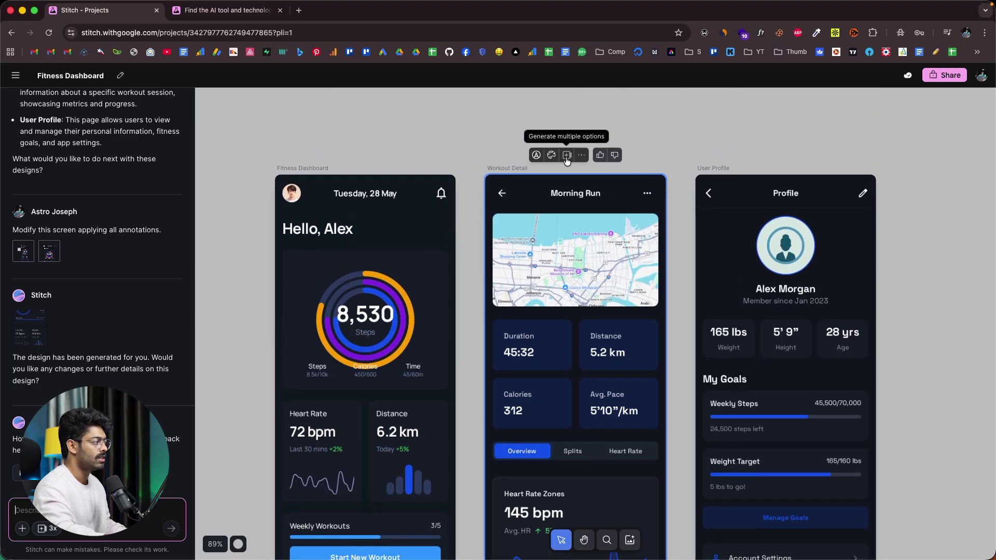
# Check the additional actions available for the Workout Detail screen
pyautogui.click(580, 157)
pyautogui.click(549, 192)
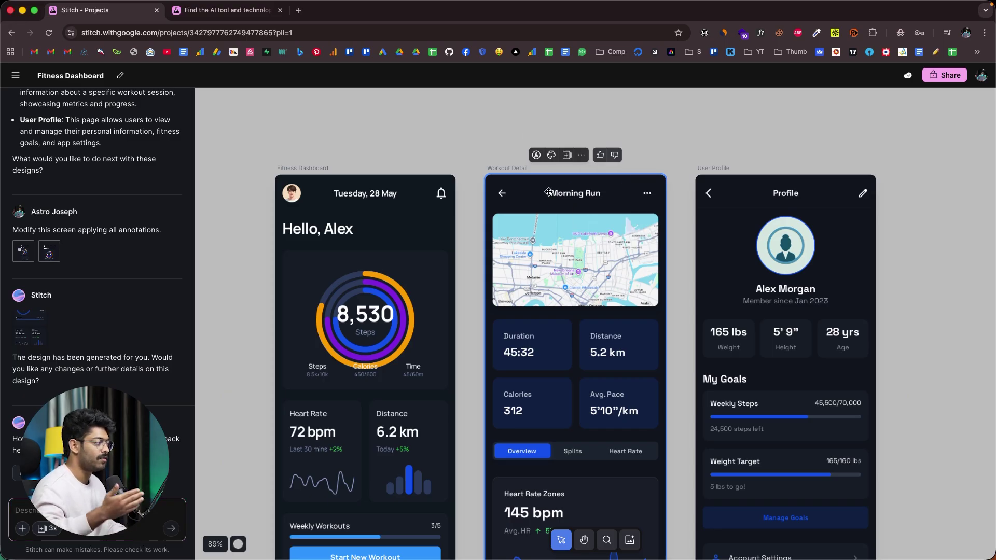
pyautogui.click(582, 156)
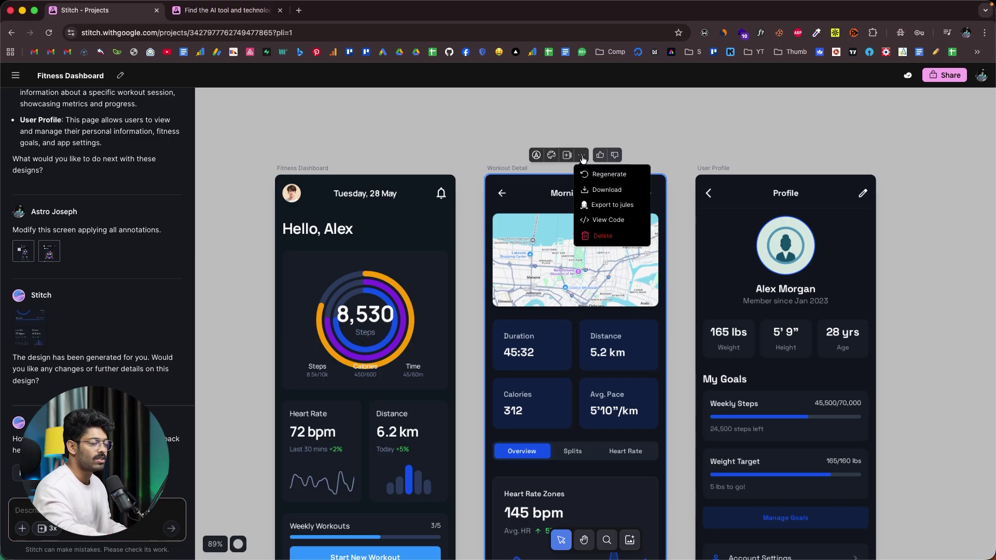
pyautogui.click(582, 156)
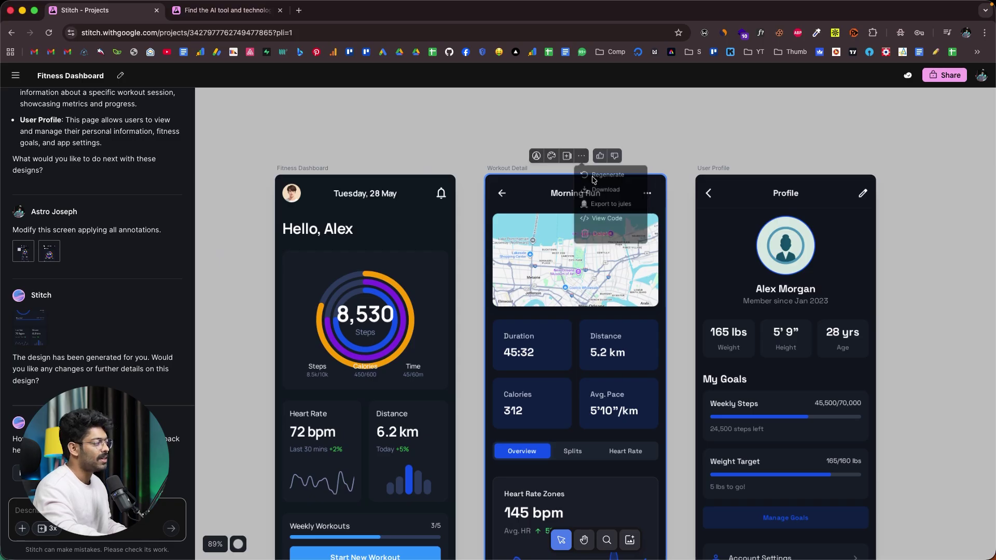
pyautogui.click(581, 156)
pyautogui.click(597, 173)
pyautogui.click(582, 156)
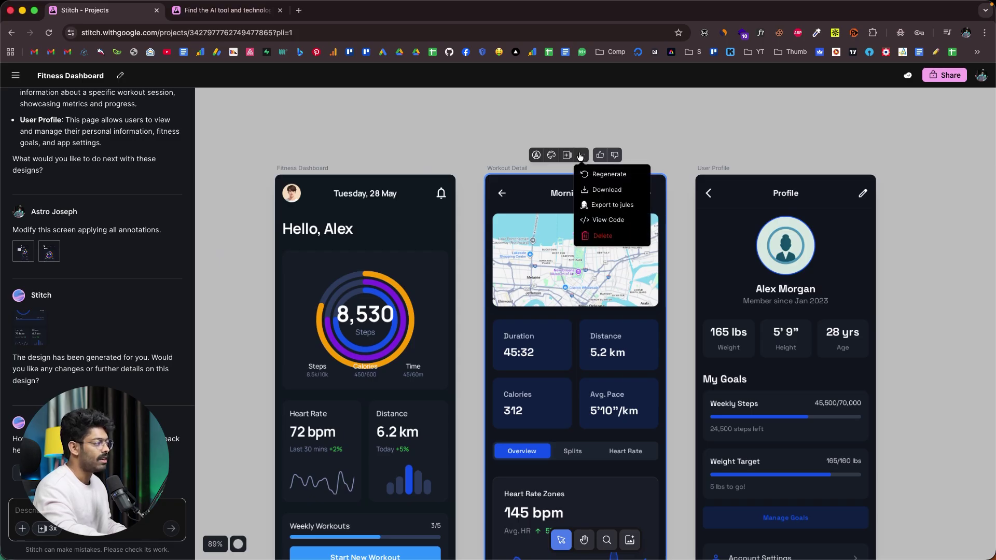
# Open the code of the Workout Detail screen, review it and copy it
pyautogui.click(606, 225)
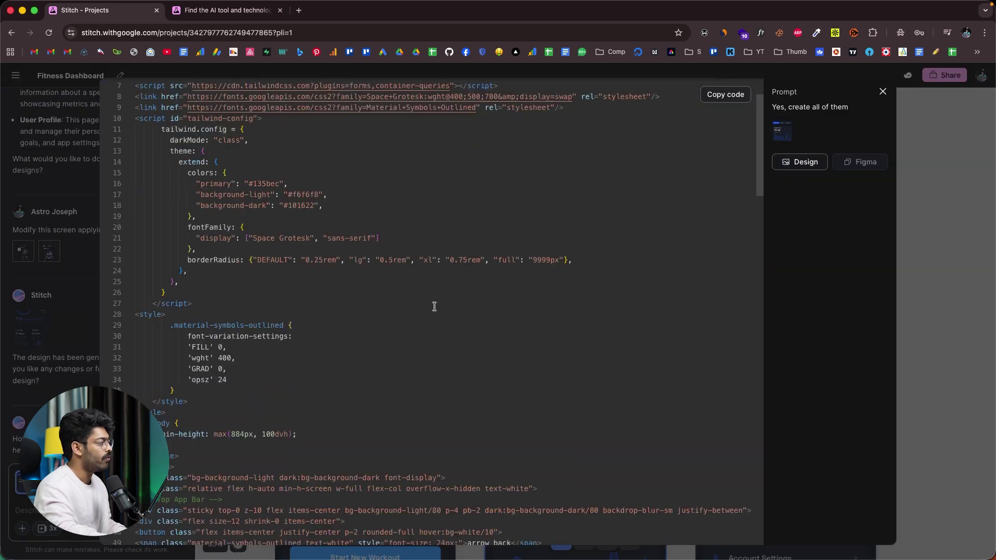
pyautogui.scroll(-10, 435, 306)
pyautogui.scroll(15, 434, 306)
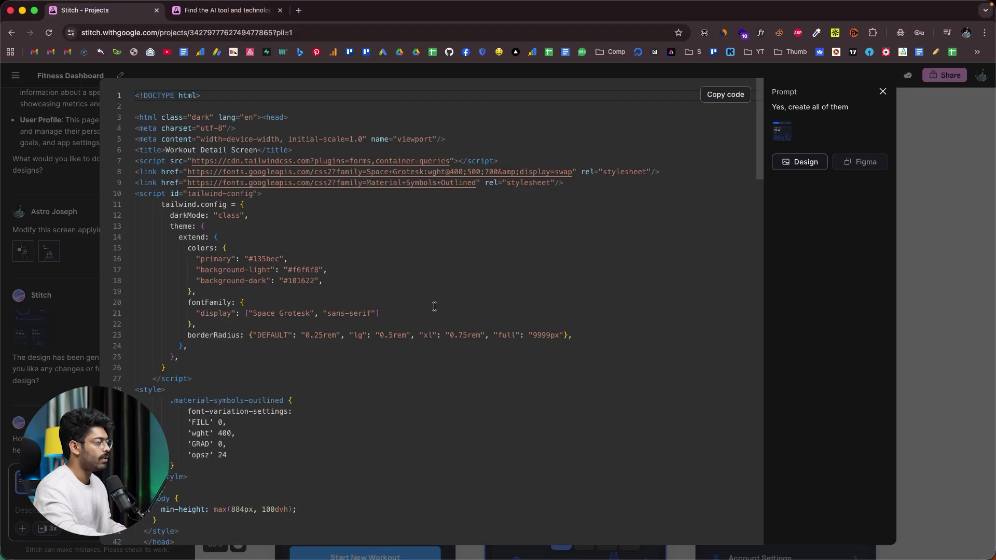
pyautogui.scroll(-2, 435, 305)
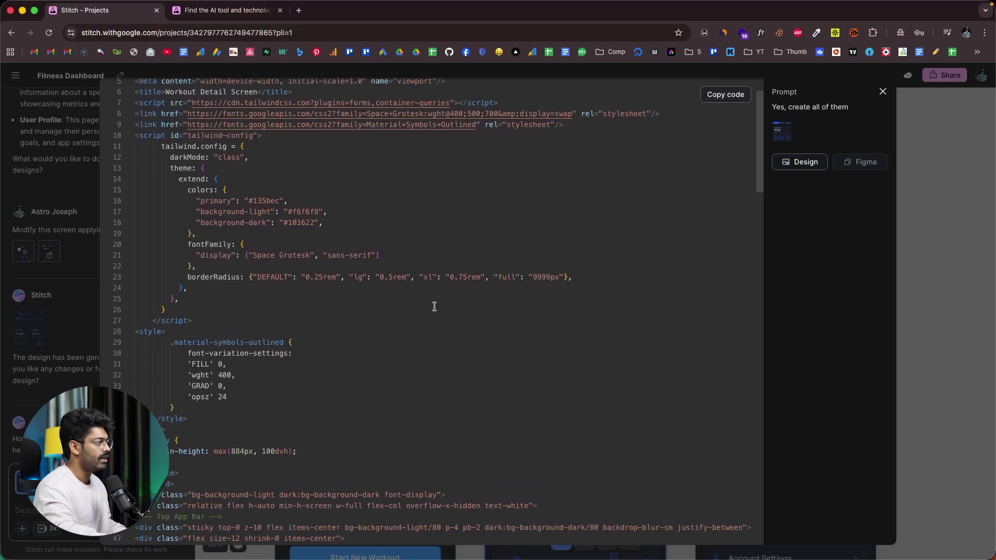
pyautogui.scroll(2, 435, 305)
pyautogui.click(724, 96)
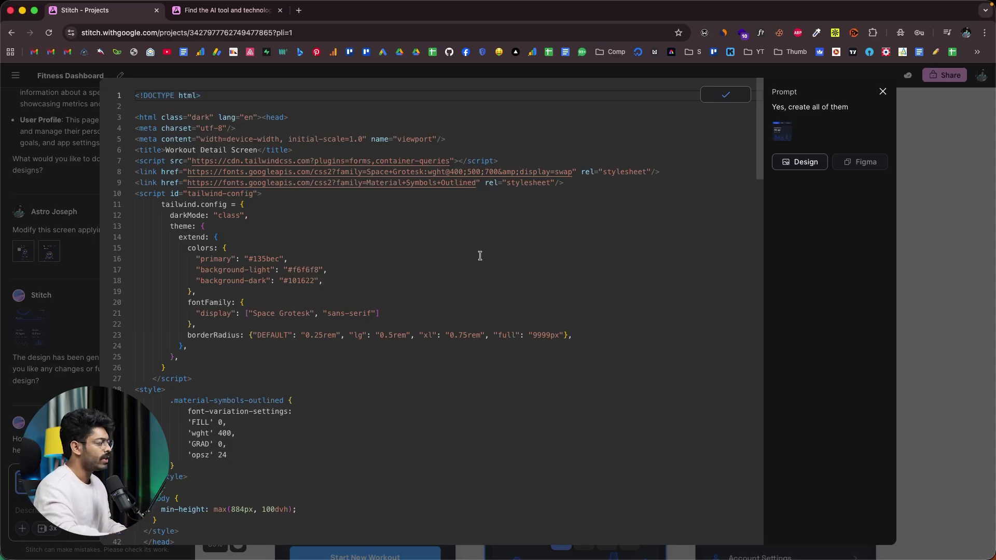
# Read through the Workout Detail code and close the code view
pyautogui.scroll(-10, 480, 255)
pyautogui.scroll(10, 480, 255)
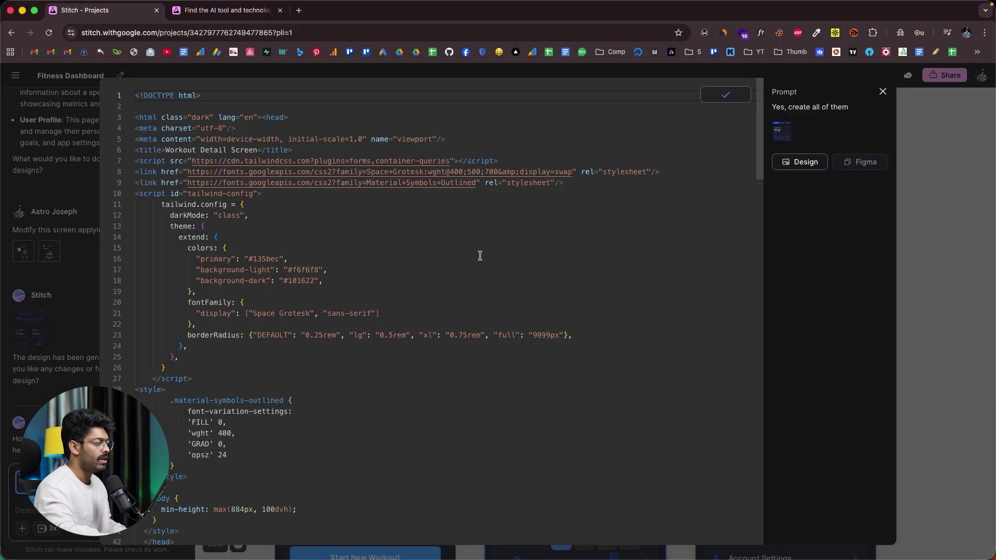
pyautogui.click(554, 307)
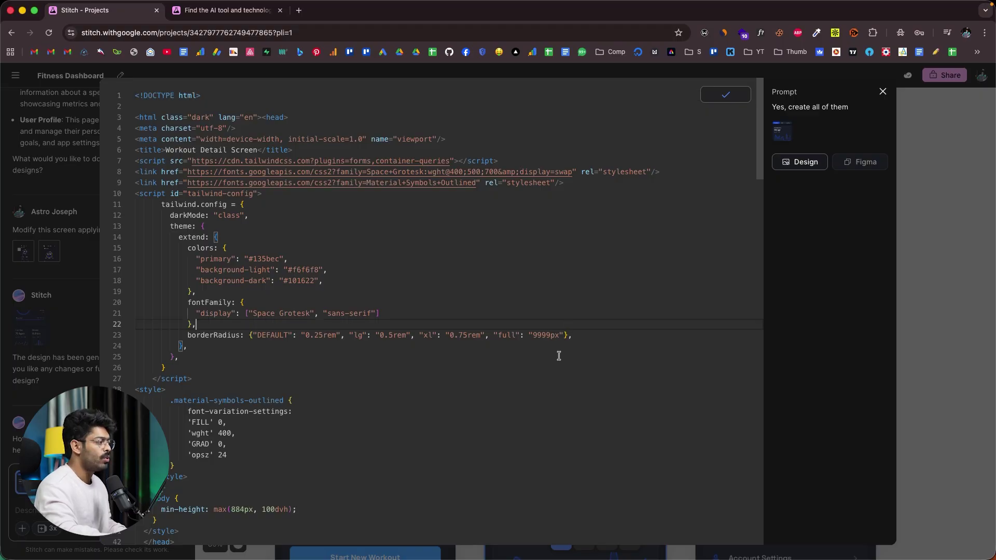
pyautogui.scroll(-10, 558, 356)
pyautogui.scroll(10, 559, 356)
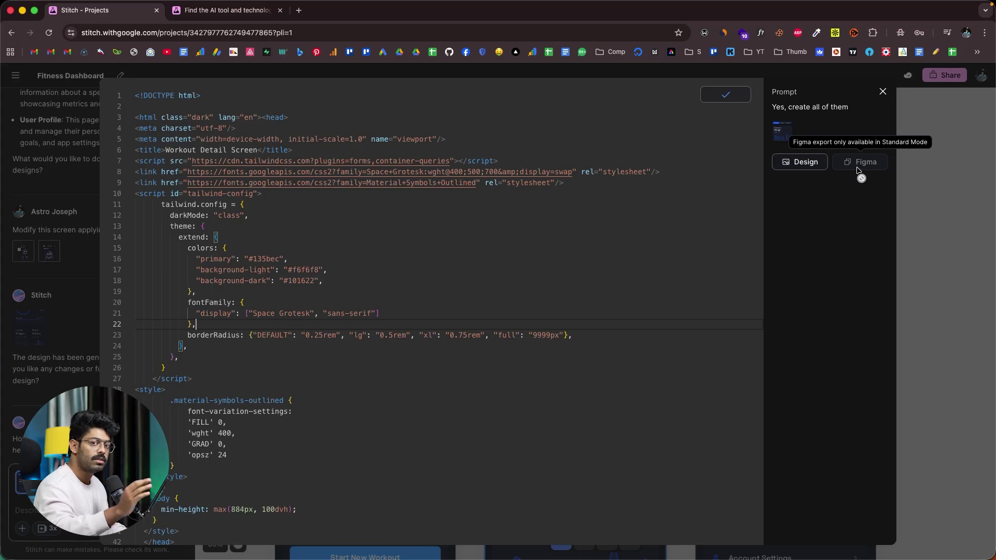
pyautogui.press('super+v')
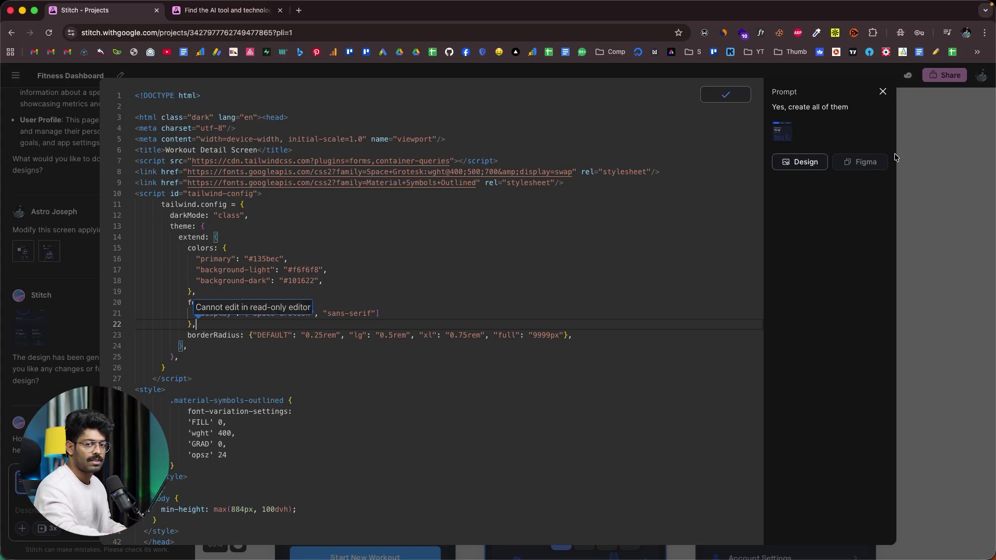
pyautogui.click(883, 92)
# Compare the Jules and .zip export options for the Workout Detail screen and close them without exporting
pyautogui.click(582, 155)
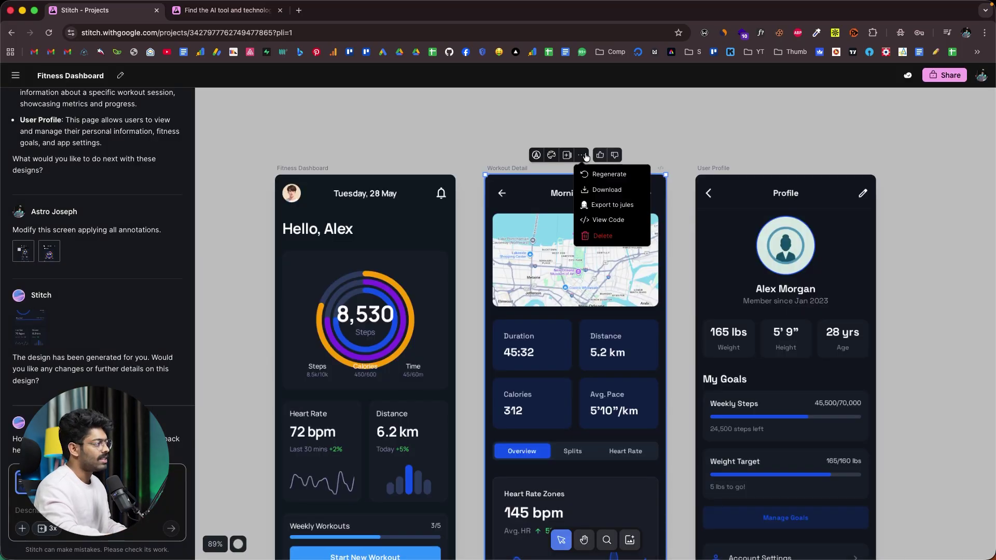
pyautogui.click(617, 212)
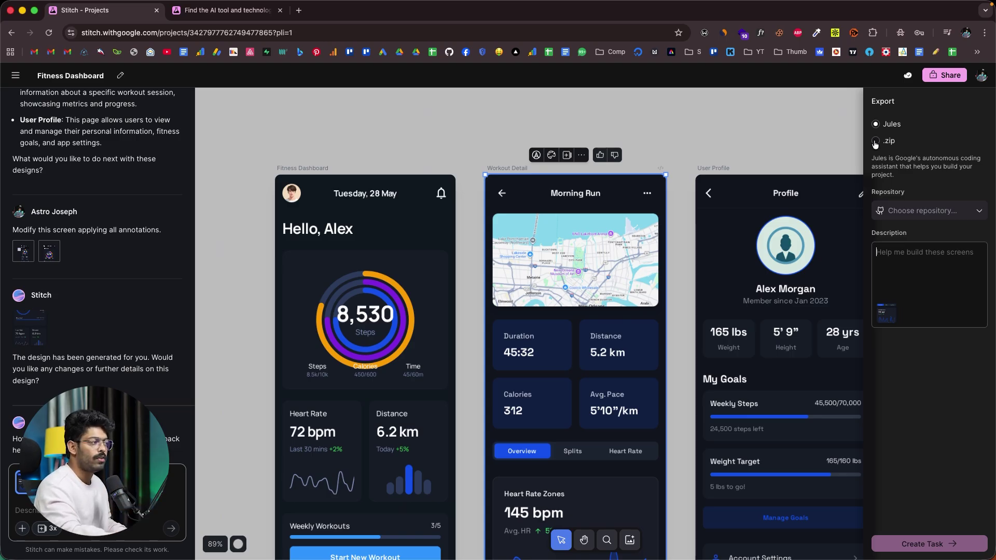
pyautogui.click(877, 141)
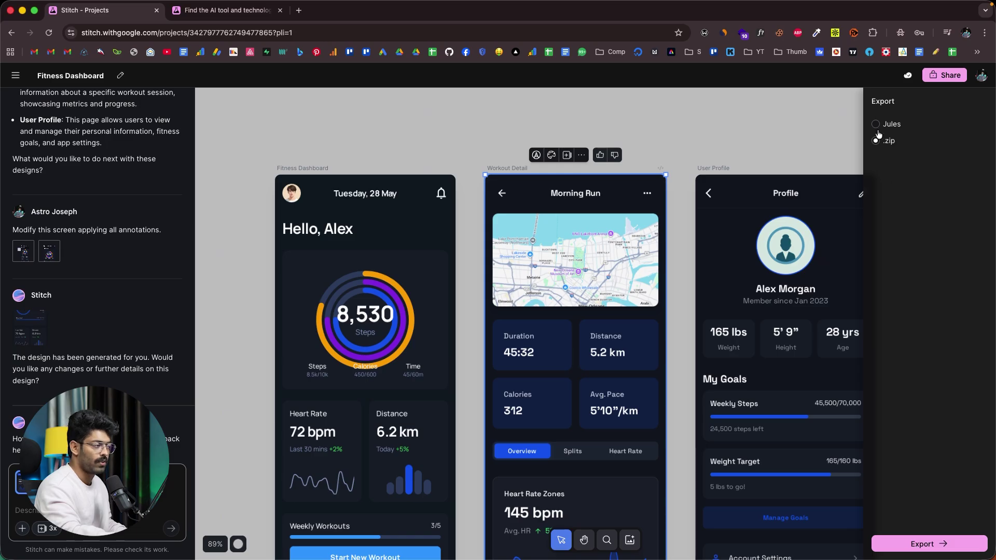
pyautogui.click(875, 124)
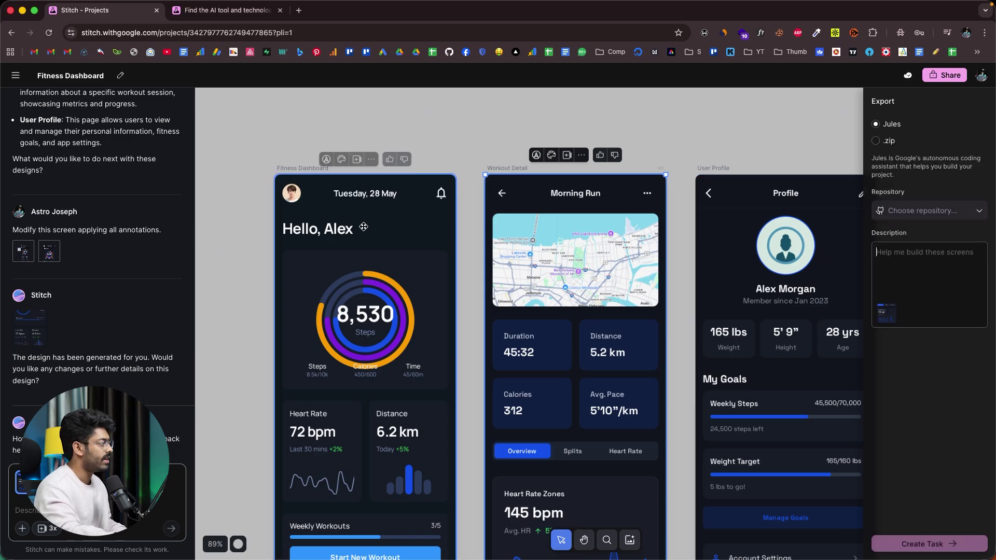
pyautogui.click(260, 173)
# Go back to all projects and set up a new Web design in Experimental Mode
pyautogui.click(15, 76)
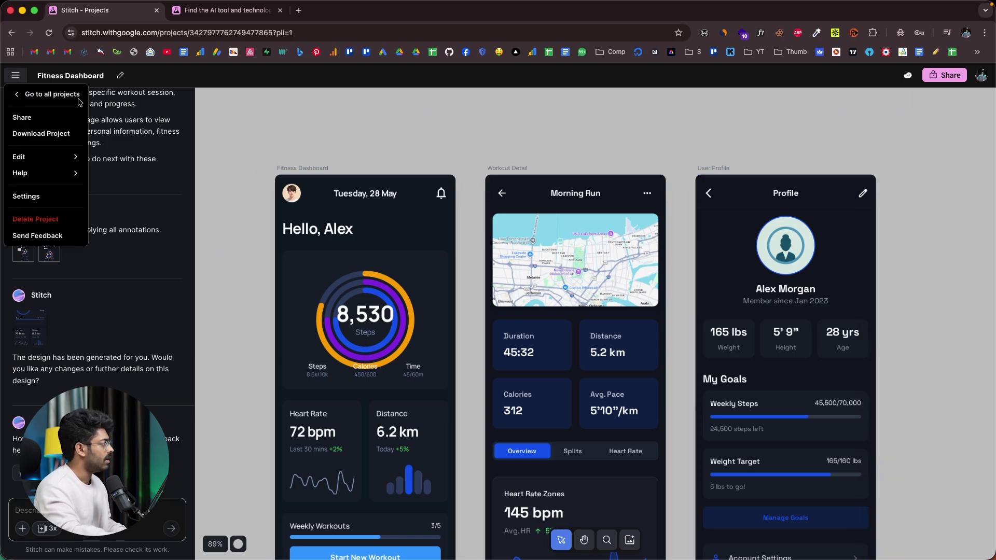
pyautogui.click(47, 97)
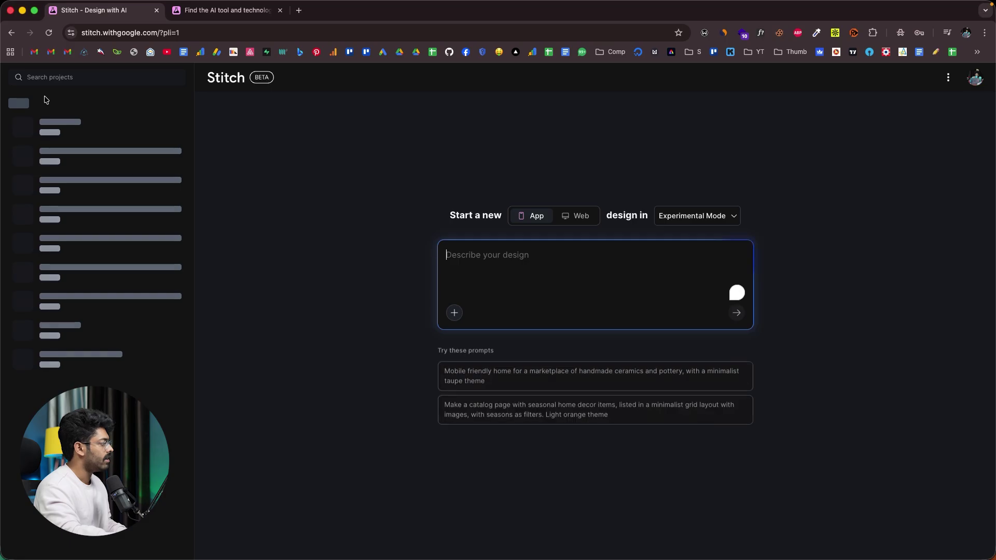
pyautogui.click(576, 216)
pyautogui.click(675, 225)
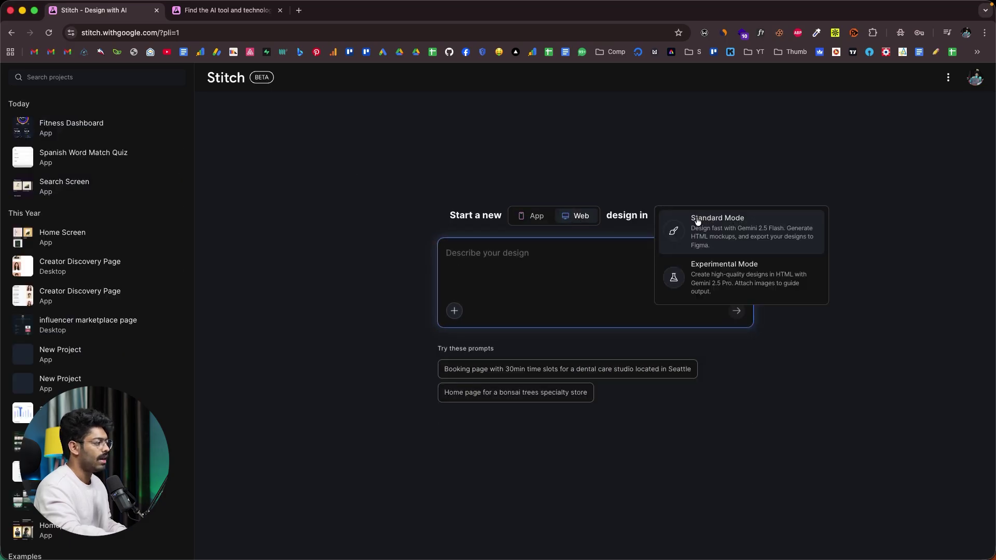
pyautogui.click(719, 274)
# Generate the design from the prompt "Create a sleek looking UI for an audio transcription website with some futuristic and modern design elements."
pyautogui.click(583, 262)
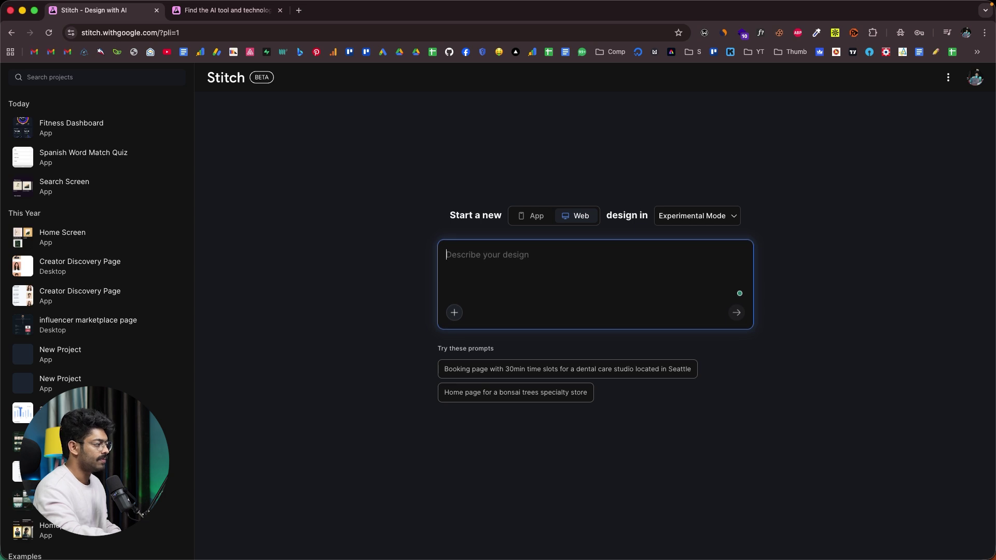
pyautogui.write('Create a sleek looking UI for an audio transcription website with some futuristic and modern design elements.')
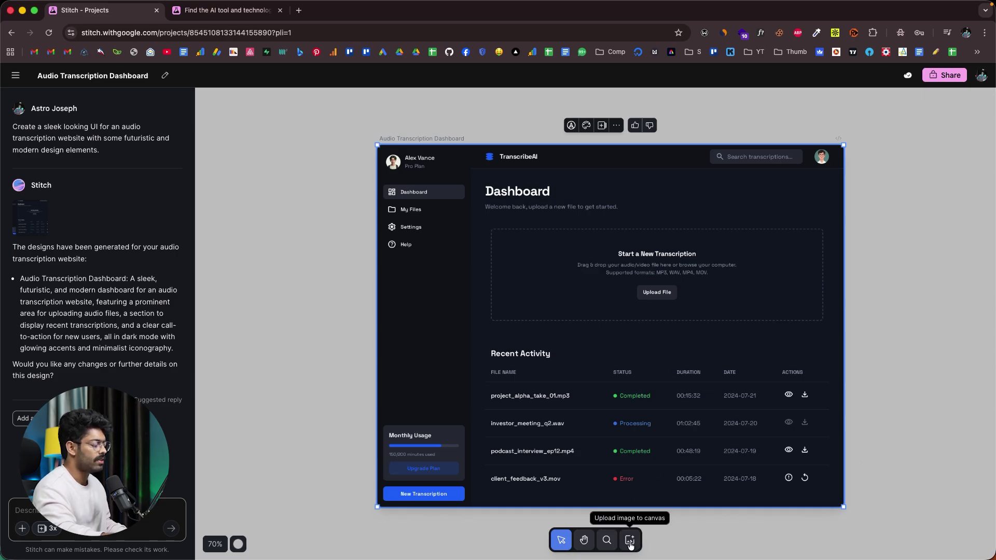
# Upload my image.jpeg from Downloads to the canvas and bring it into view with the dashboard
pyautogui.click(631, 541)
pyautogui.click(833, 380)
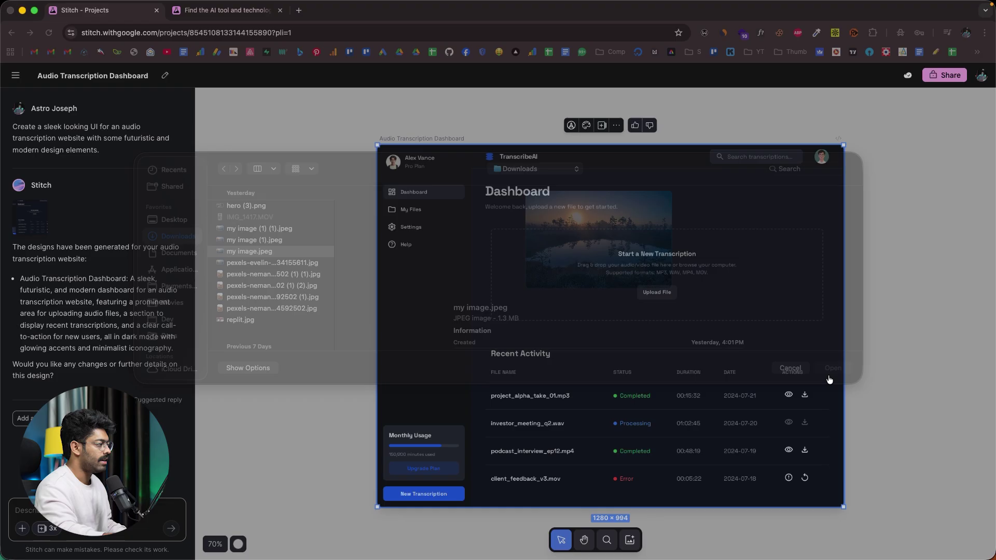
pyautogui.scroll(-5, 569, 385)
pyautogui.scroll(-4, 569, 384)
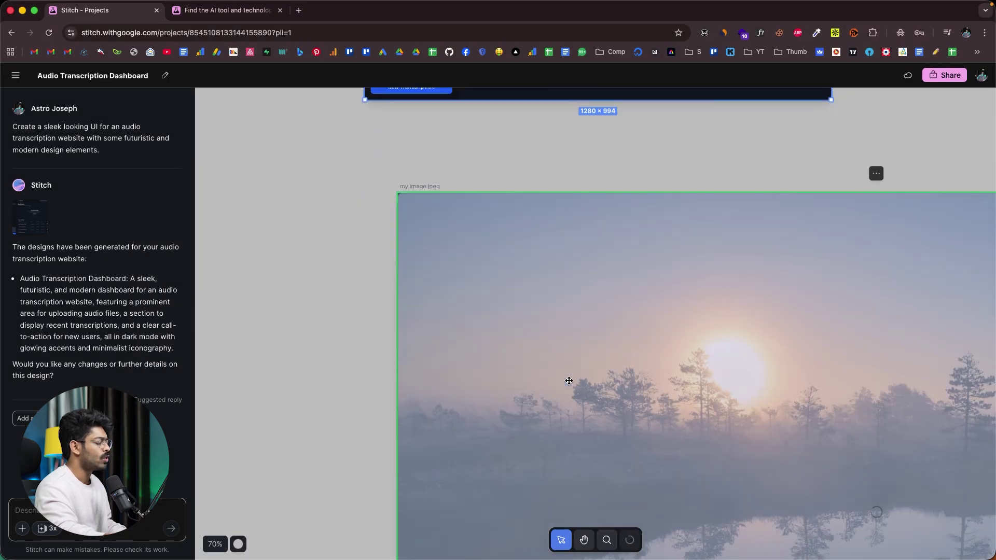
pyautogui.scroll(-5, 679, 384)
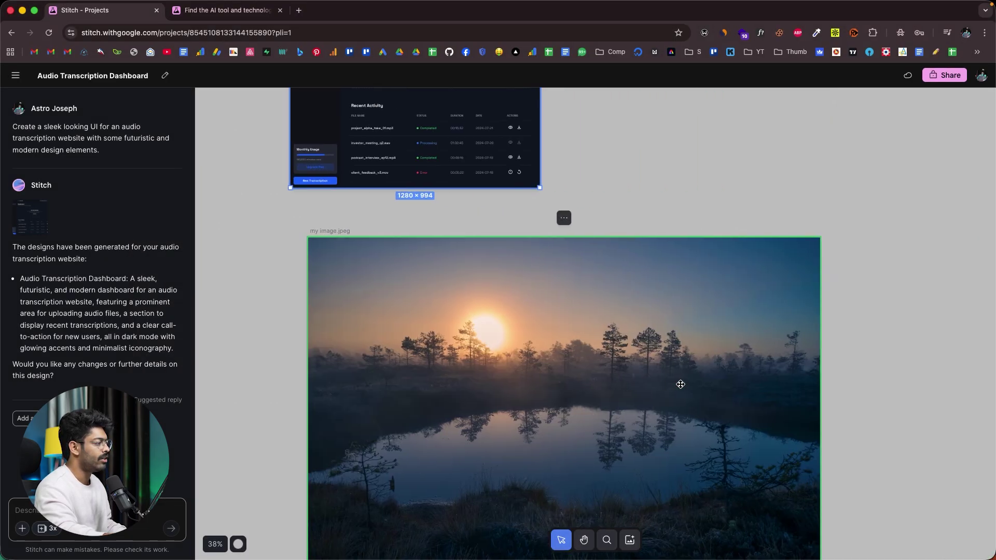
# Scale my image.jpeg down to about 1525 × 1017 and position it below the Audio Transcription Dashboard
pyautogui.moveTo(821, 238); pyautogui.dragTo(540, 389)
pyautogui.moveTo(360, 476); pyautogui.dragTo(459, 330)
pyautogui.click(740, 236)
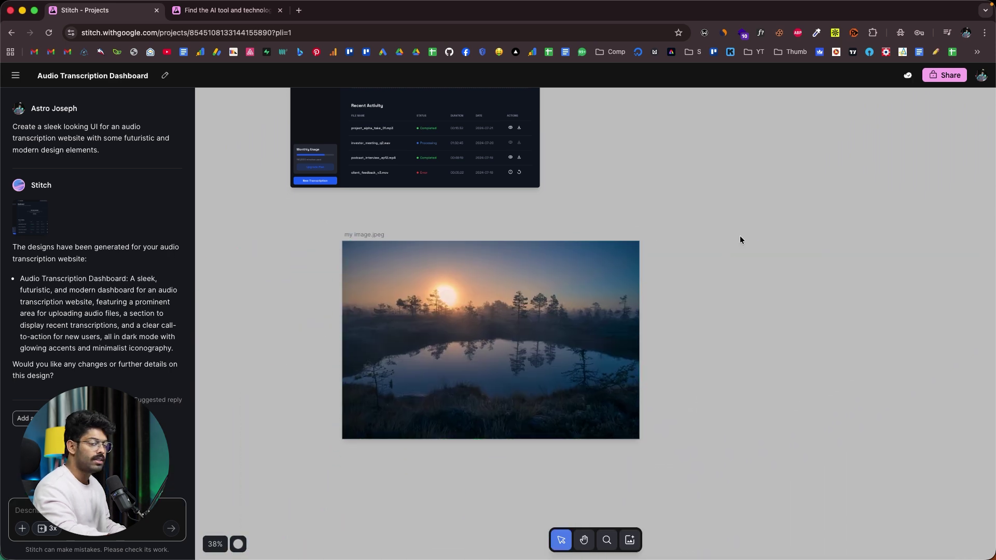
pyautogui.click(545, 301)
pyautogui.moveTo(512, 309)
pyautogui.mouseDown()
pyautogui.moveTo(509, 323)
pyautogui.moveTo(515, 305)
pyautogui.mouseUp()
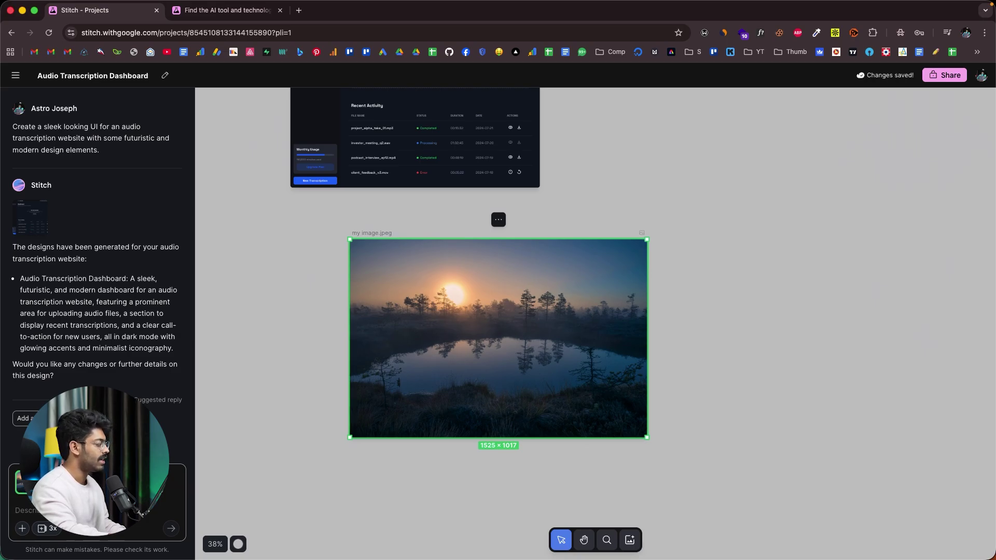
# Move my image.jpeg diagonally up toward the dashboard's lower right corner and delete it from the canvas
pyautogui.scroll(5, 485, 410)
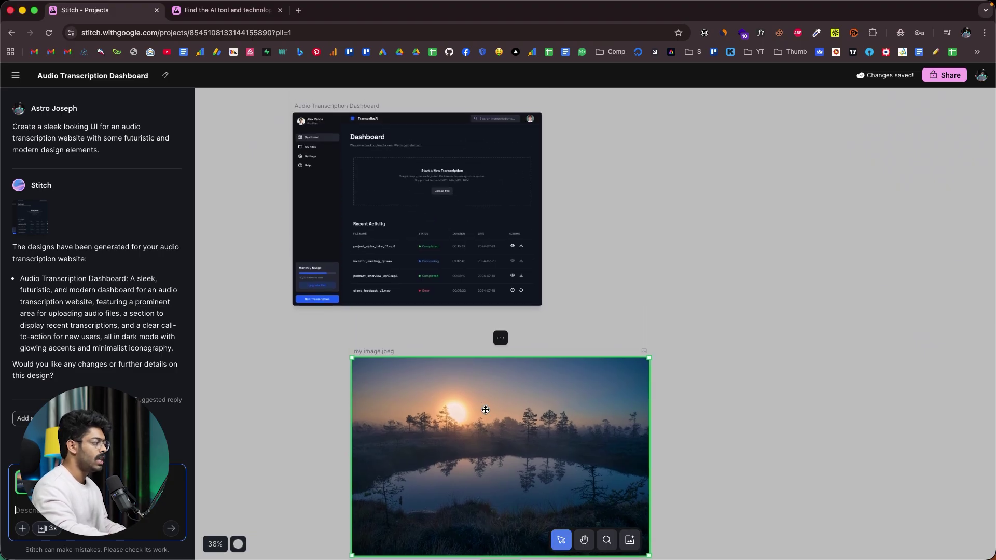
pyautogui.moveTo(485, 410); pyautogui.dragTo(609, 367)
pyautogui.click(435, 163)
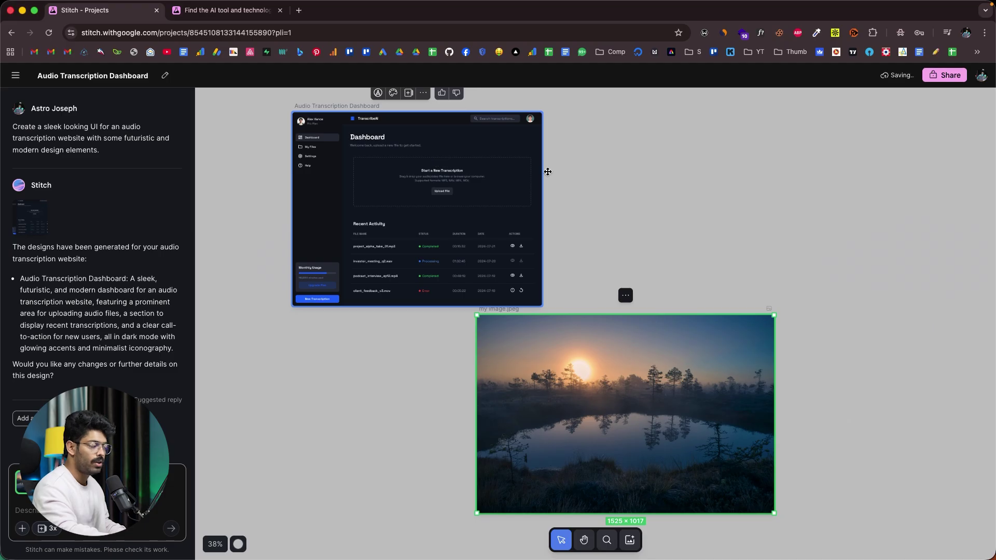
pyautogui.click(551, 418)
pyautogui.press('Delete')
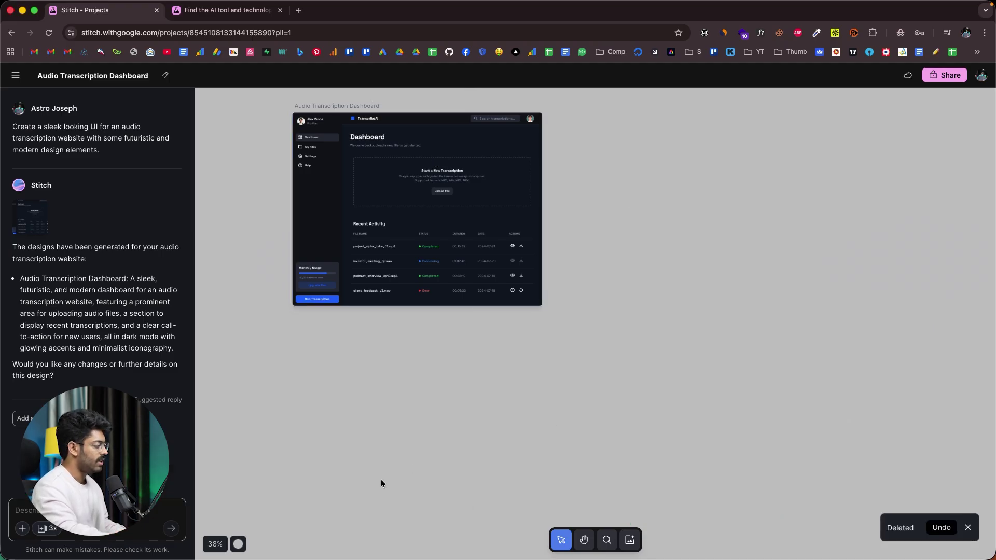
# Change the canvas background to a very dark color
pyautogui.click(238, 544)
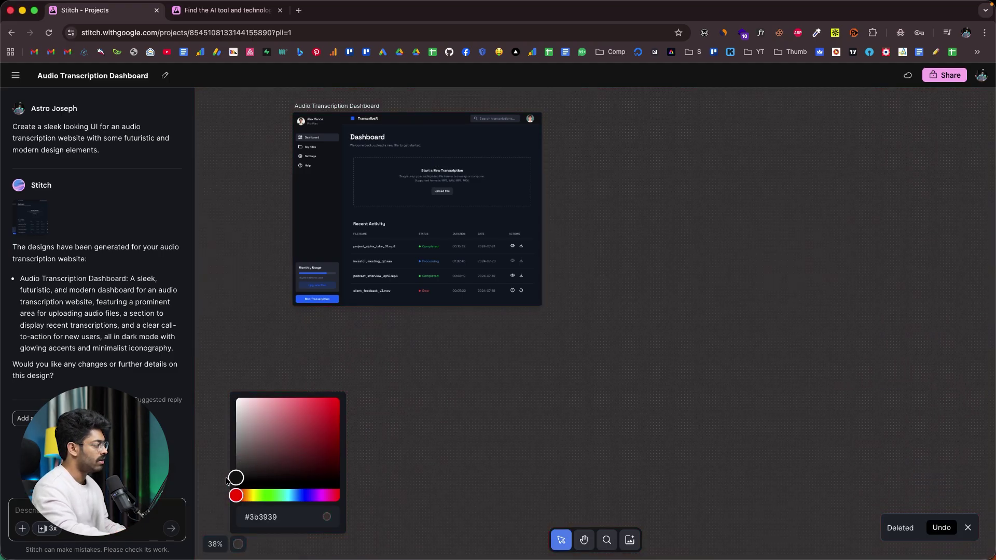
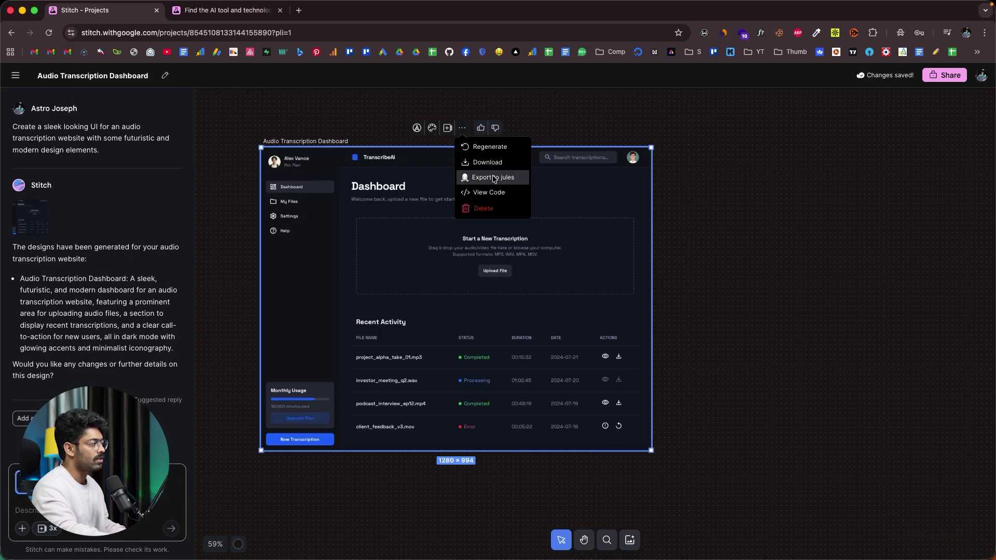
# Start exporting the Audio Transcription Dashboard to Jules and choose audio as the target repository
pyautogui.click(503, 179)
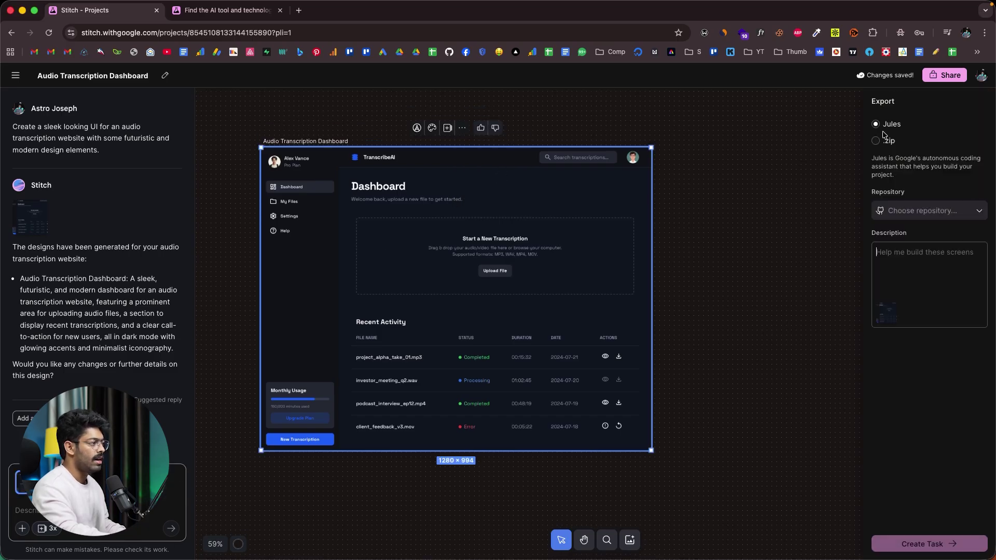
pyautogui.click(965, 213)
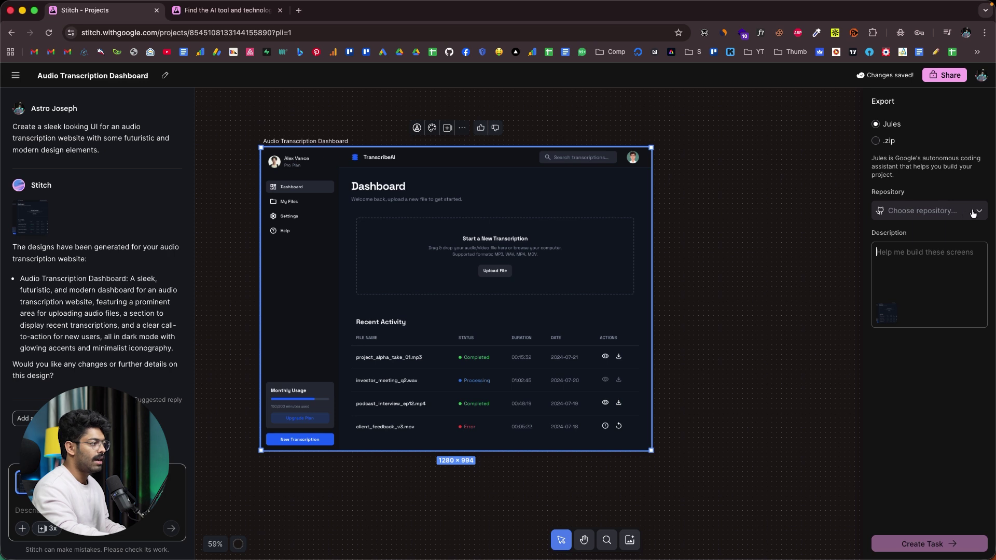
pyautogui.click(929, 233)
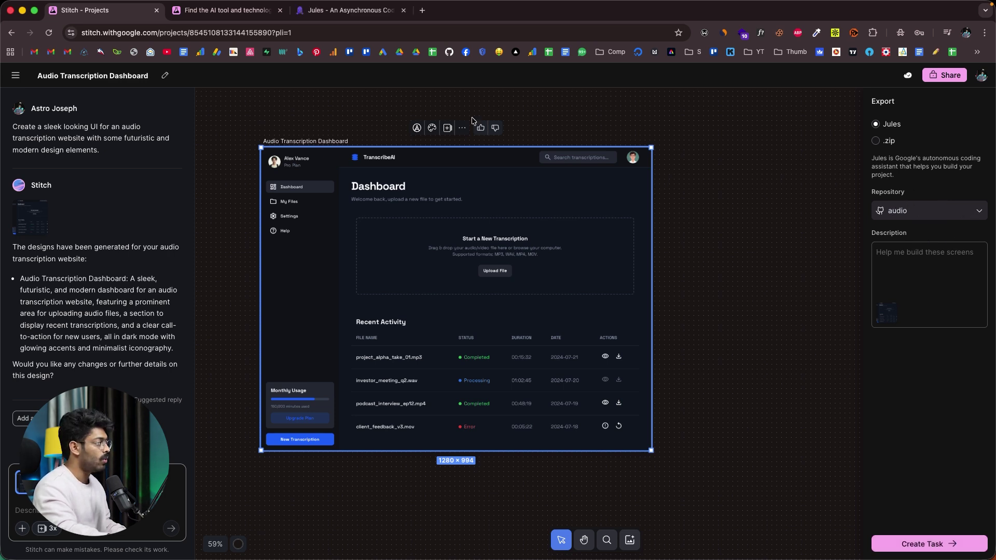
# Switch to Jules, enter its workspace from the landing page, and check the repository selector and its access options
pyautogui.click(348, 11)
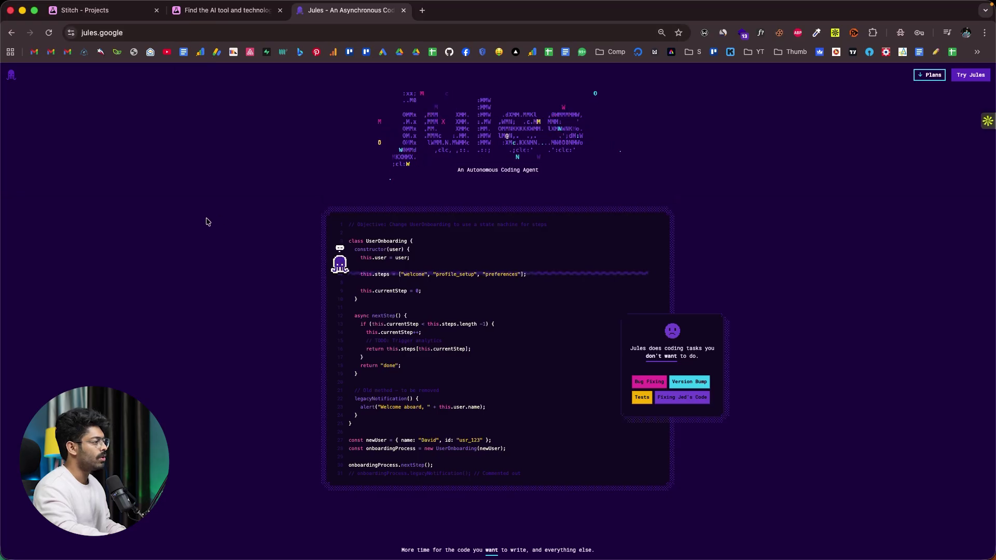
pyautogui.click(970, 76)
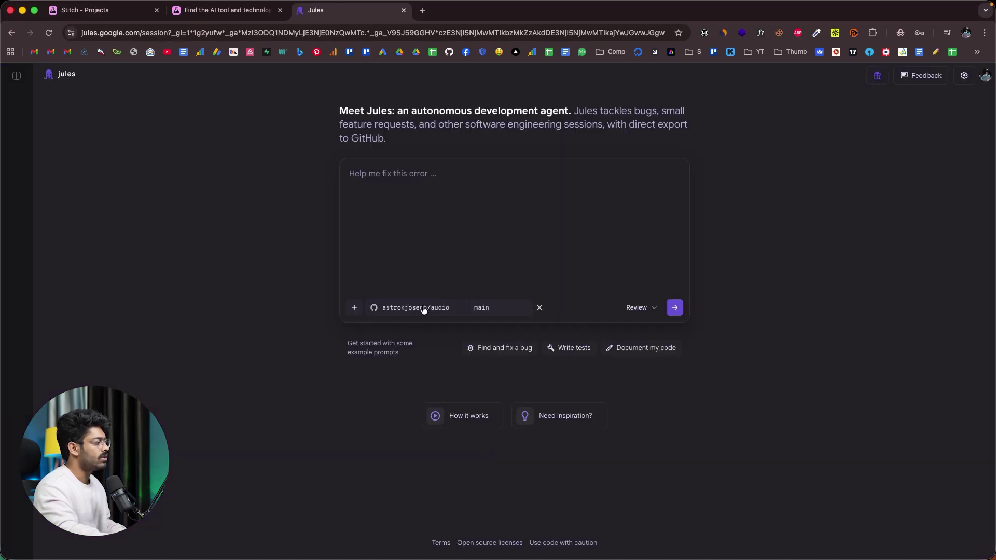
pyautogui.click(424, 309)
pyautogui.click(289, 318)
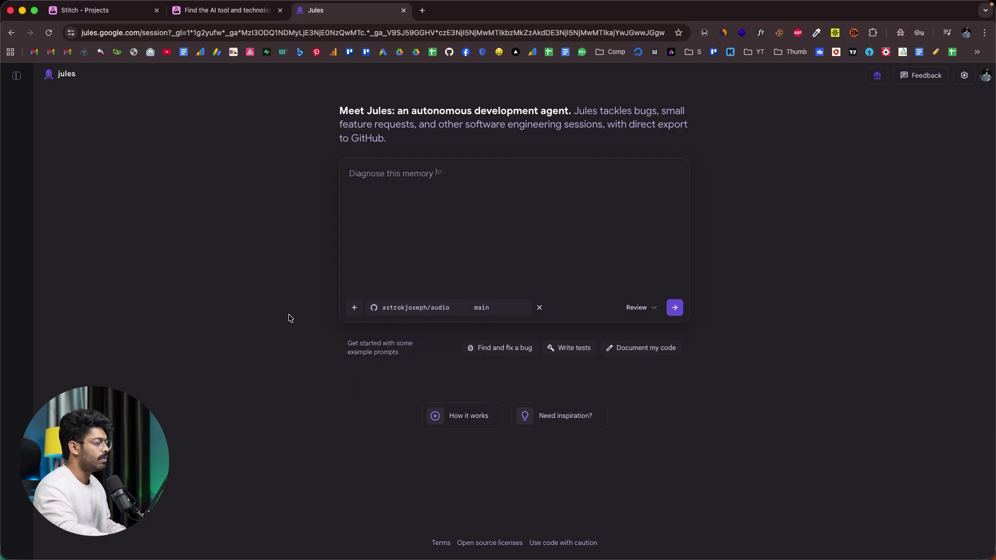
pyautogui.click(446, 314)
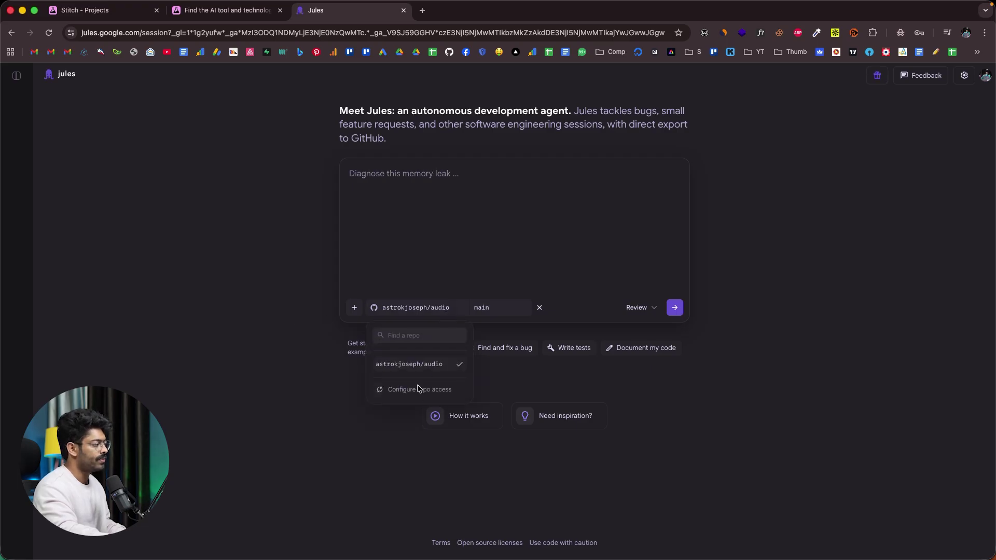
pyautogui.click(234, 281)
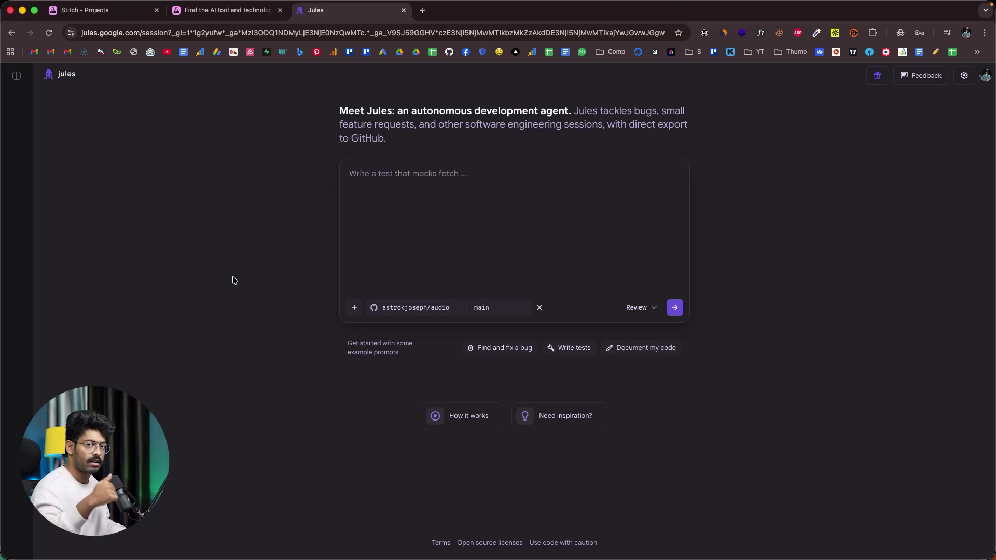
pyautogui.click(83, 9)
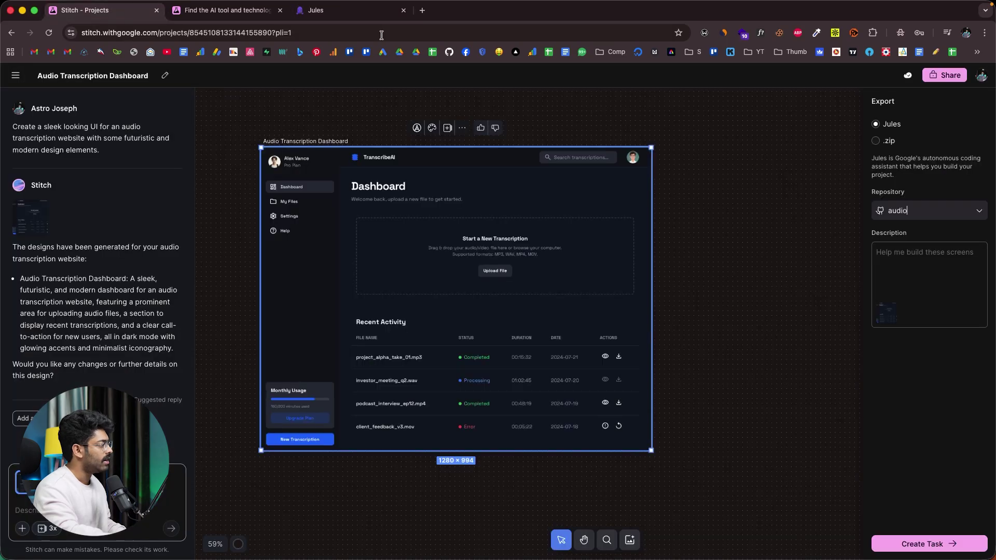
pyautogui.click(317, 10)
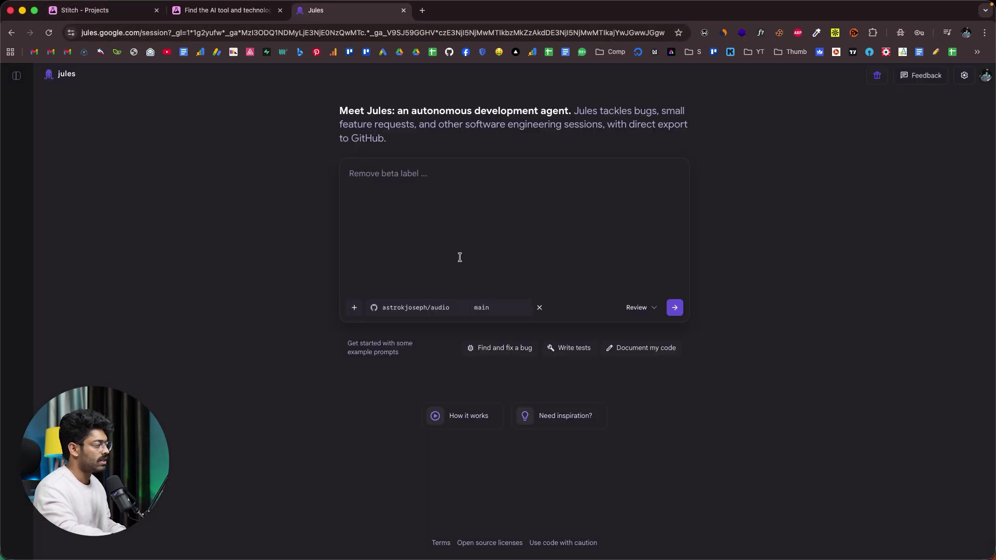
# Back in Stitch, describe the Jules task as implementing and copying this dashboard design into the app under the /dashboard route, and create the task
pyautogui.click(134, 18)
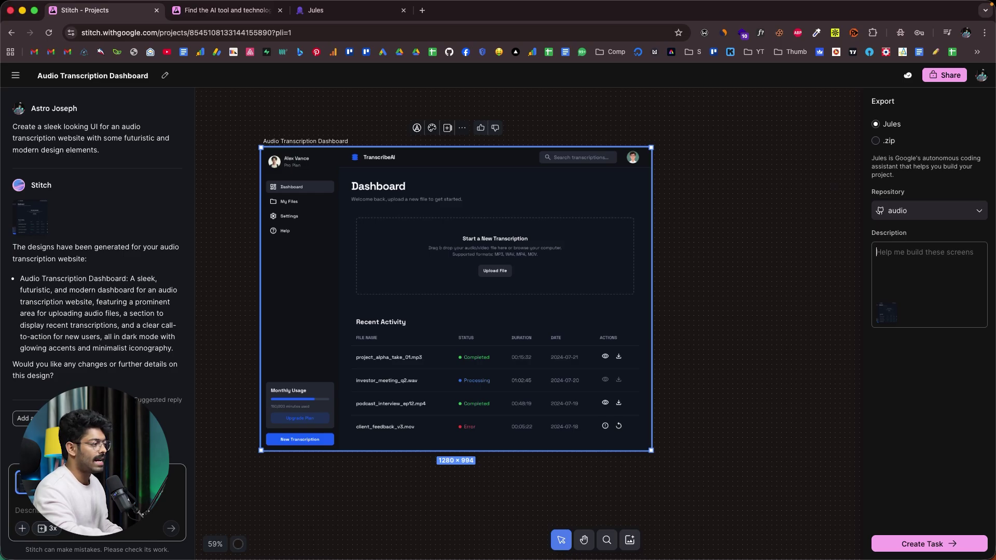
pyautogui.write('This is the design of the dashboard that I am planning to incorporate into our app. For the time being, can you please go ahead and implement and copy this design into our app such that it appears under the /dashboard route?')
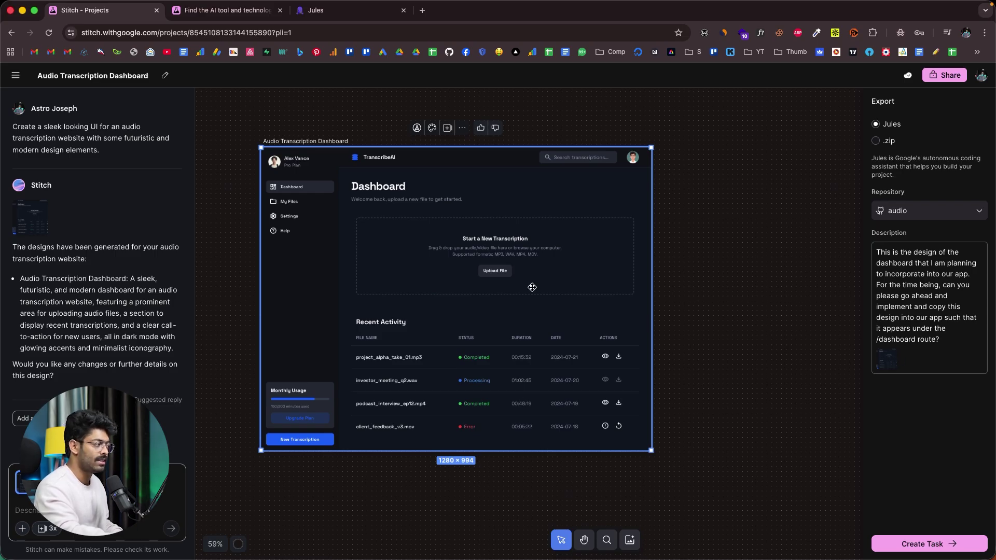
pyautogui.click(918, 545)
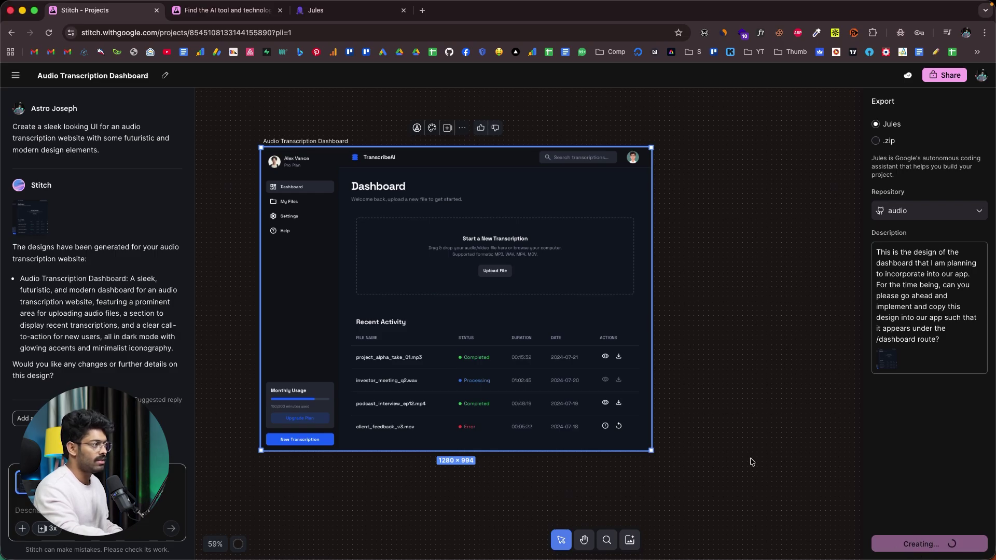
pyautogui.click(636, 33)
pyautogui.click(596, 97)
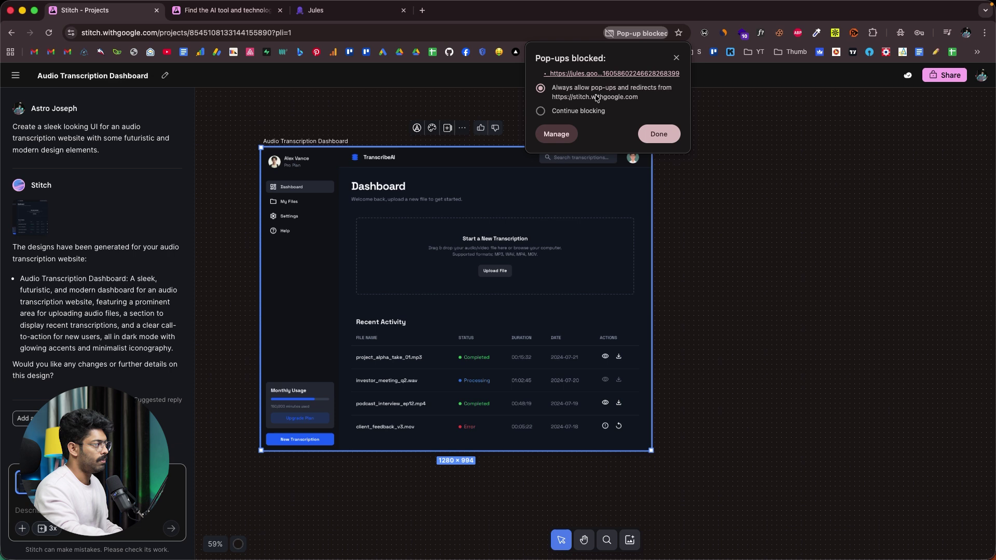
pyautogui.click(655, 134)
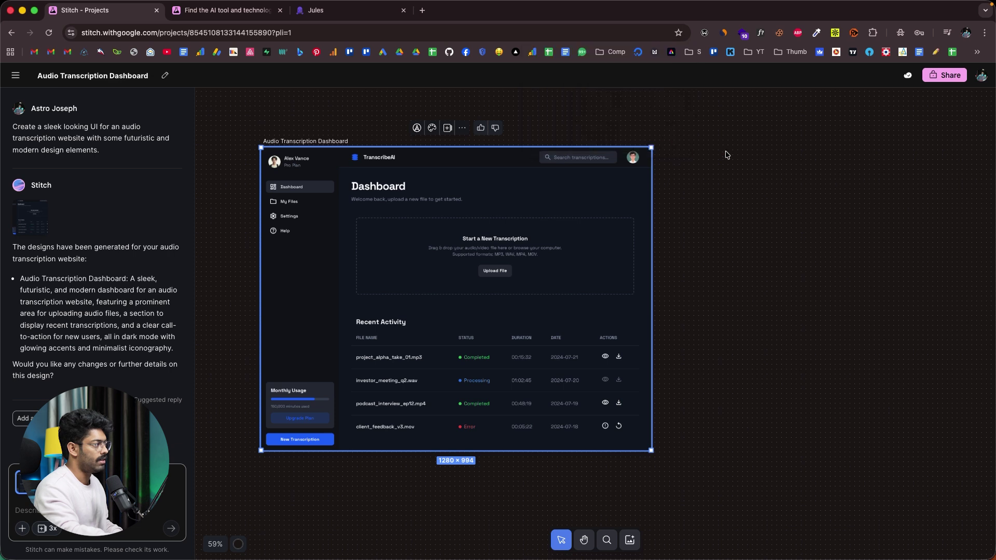
# Switch to Jules and open the recent session "This is the design of the da..."
pyautogui.click(362, 16)
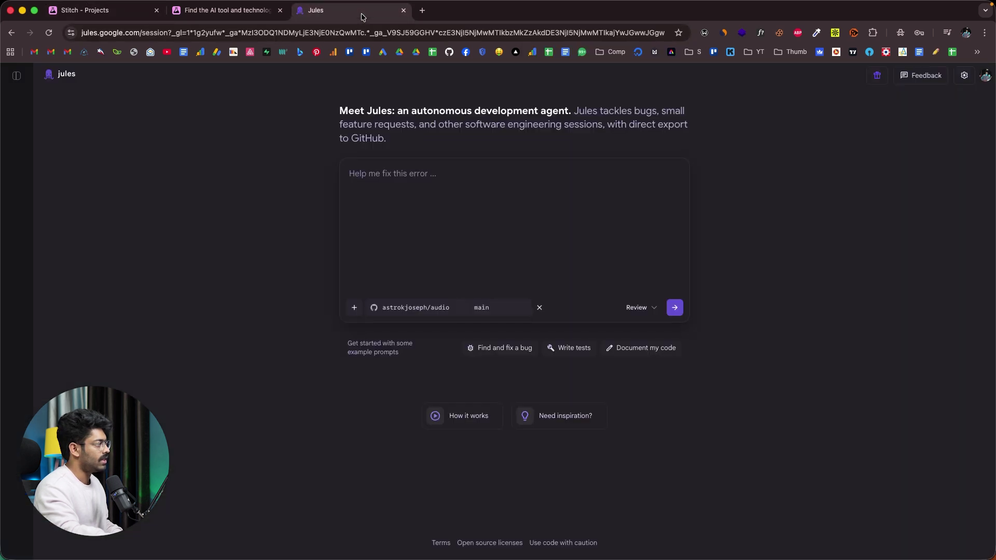
pyautogui.click(16, 75)
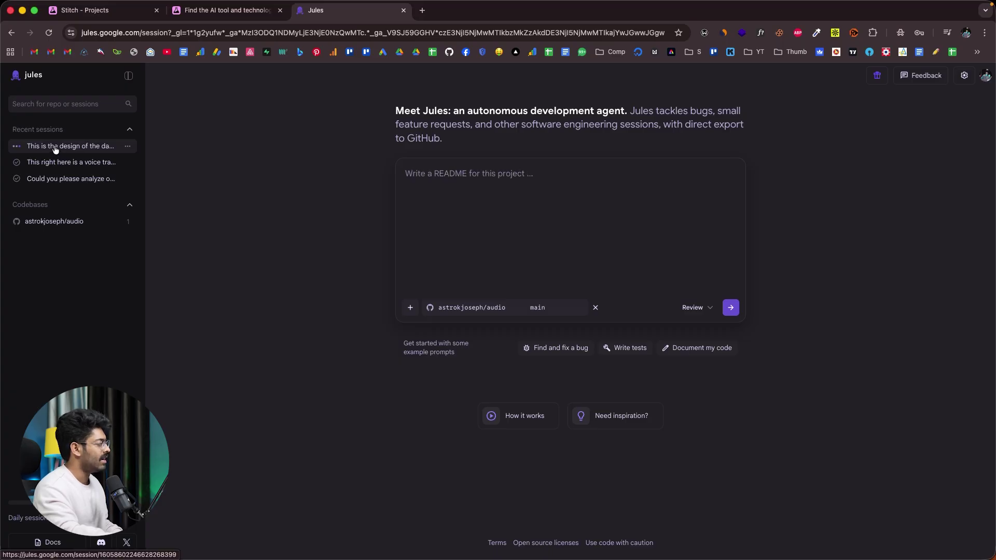
pyautogui.click(75, 152)
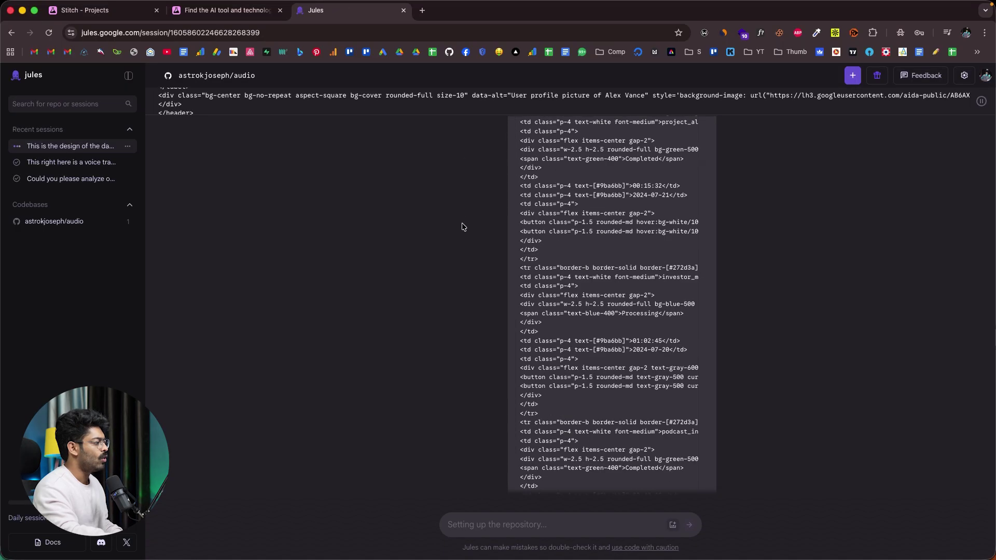
# Return to Stitch and open the Jules export options for the Audio Transcription Dashboard
pyautogui.click(132, 11)
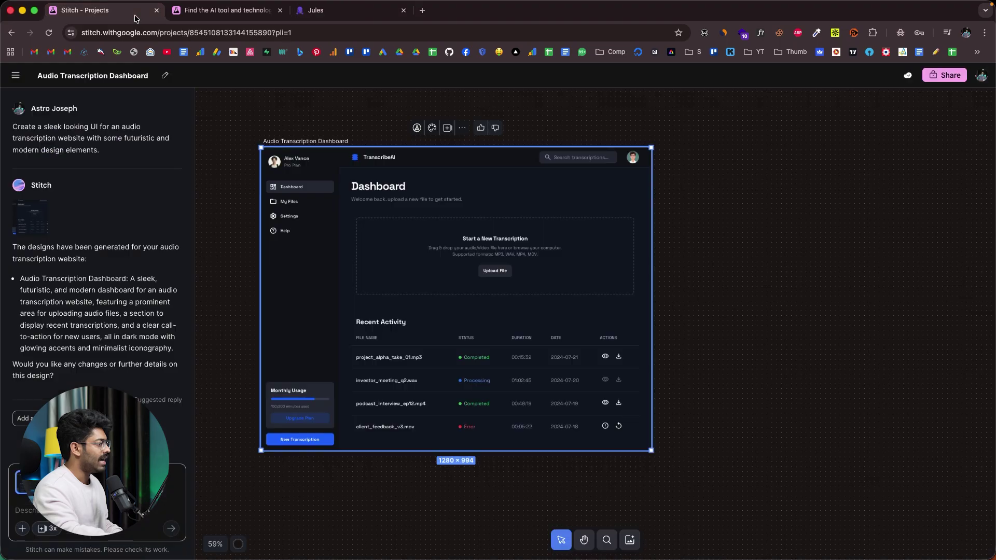
pyautogui.click(462, 128)
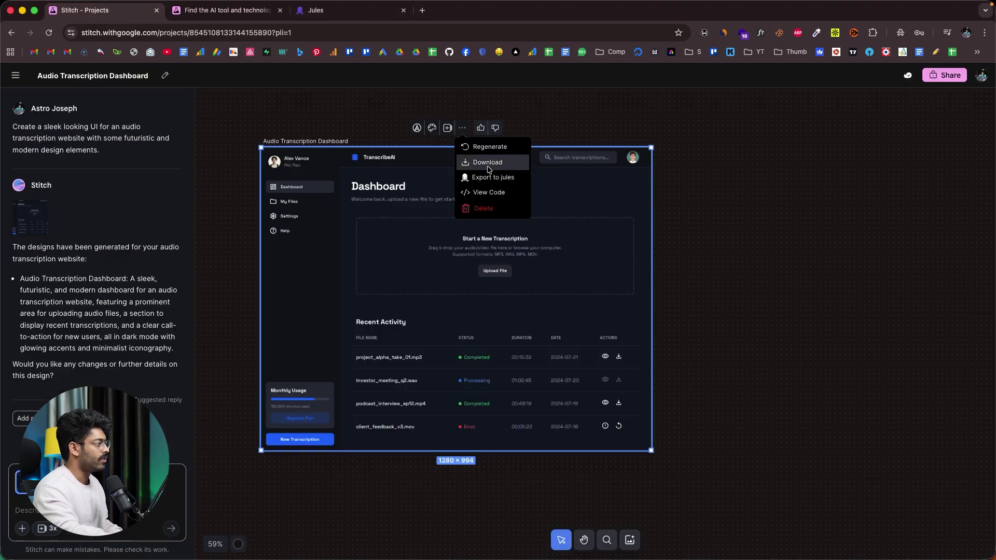
pyautogui.click(472, 177)
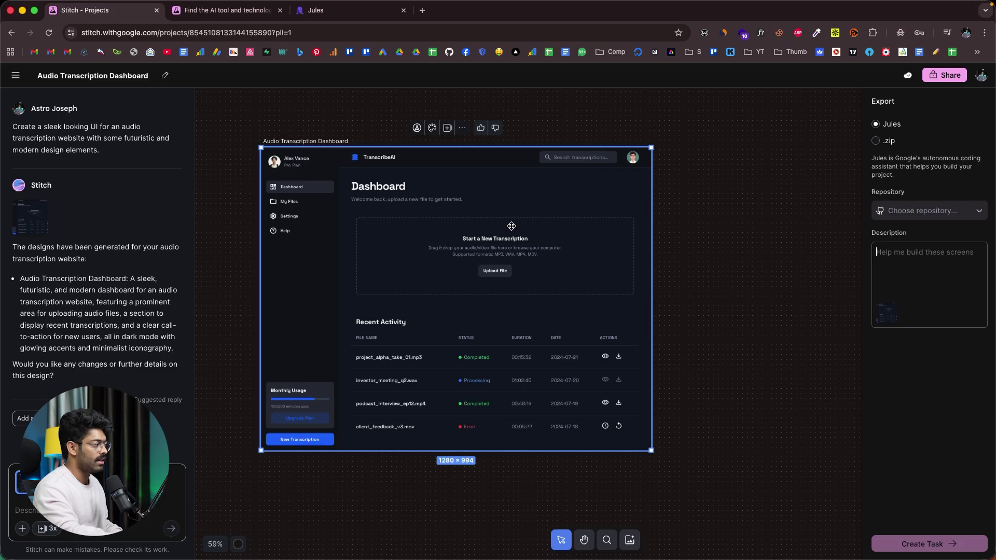
# View the Audio Transcription Dashboard's HTML code, look through it, and close the code view
pyautogui.click(463, 128)
pyautogui.click(478, 193)
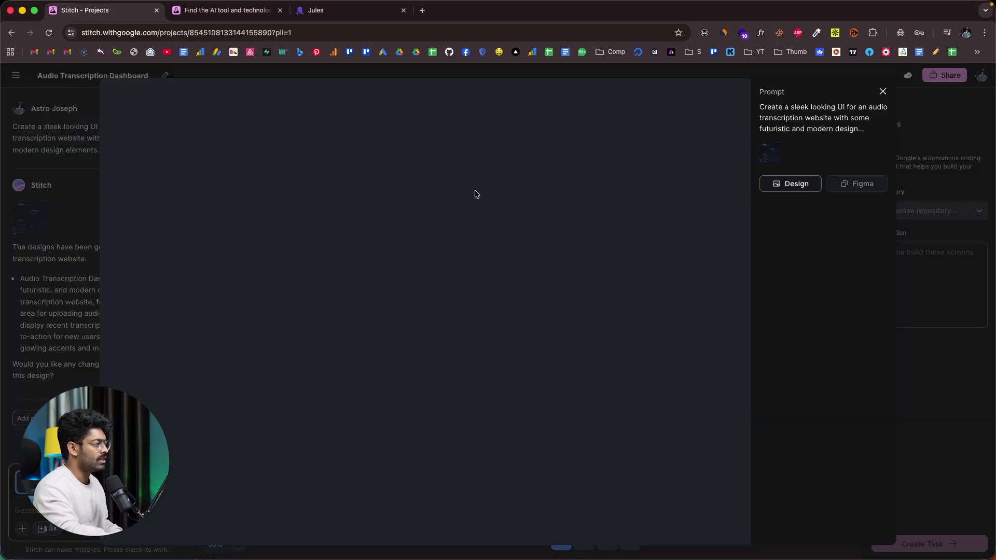
pyautogui.scroll(-10, 487, 237)
pyautogui.scroll(10, 487, 237)
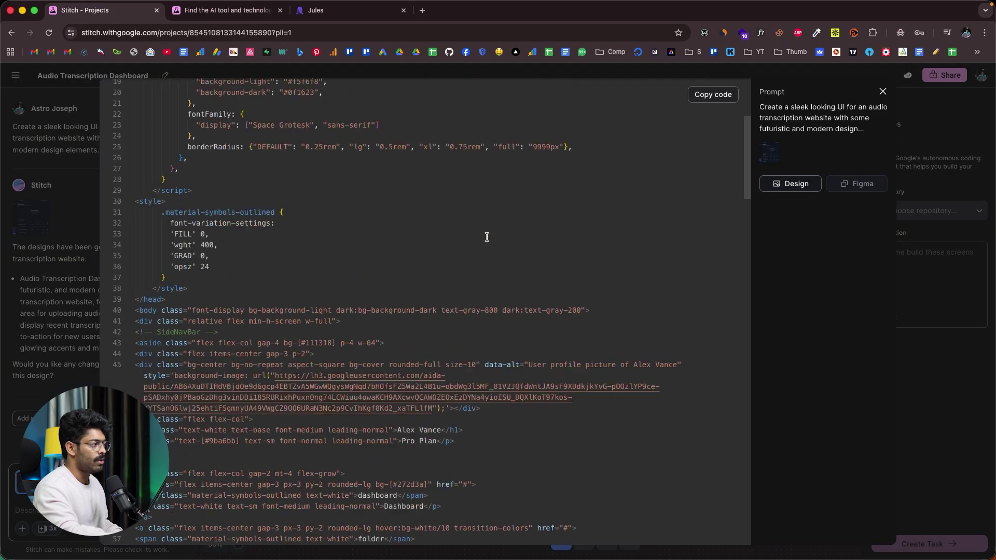
pyautogui.click(883, 91)
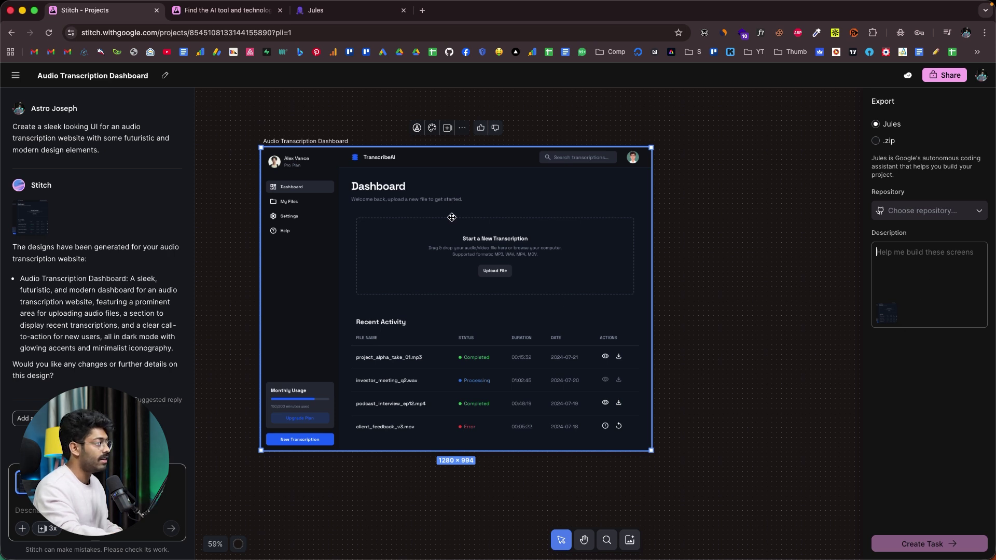
# Check the progress of the dashboard session in Jules, comparing it with the design in Stitch
pyautogui.click(362, 14)
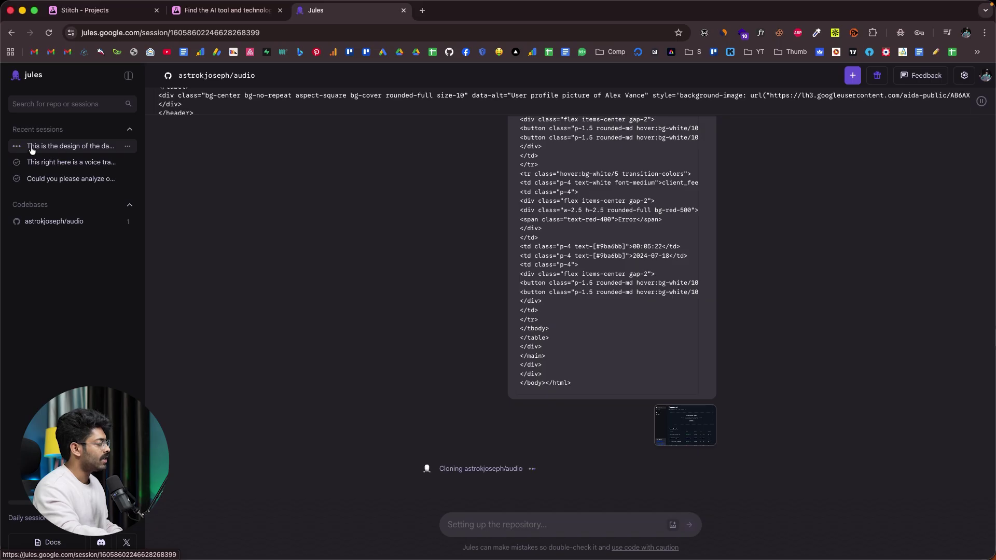
pyautogui.click(104, 12)
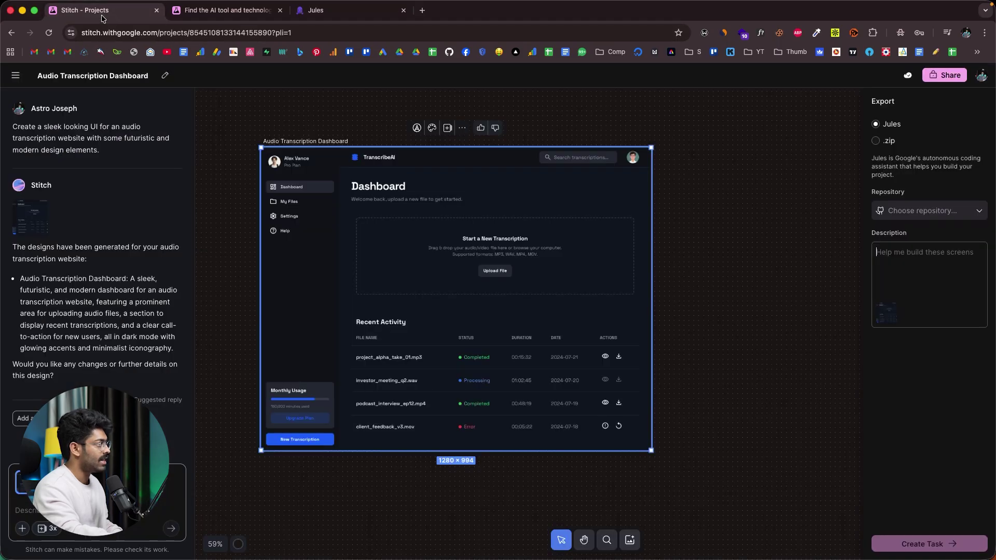
pyautogui.click(315, 14)
pyautogui.click(100, 16)
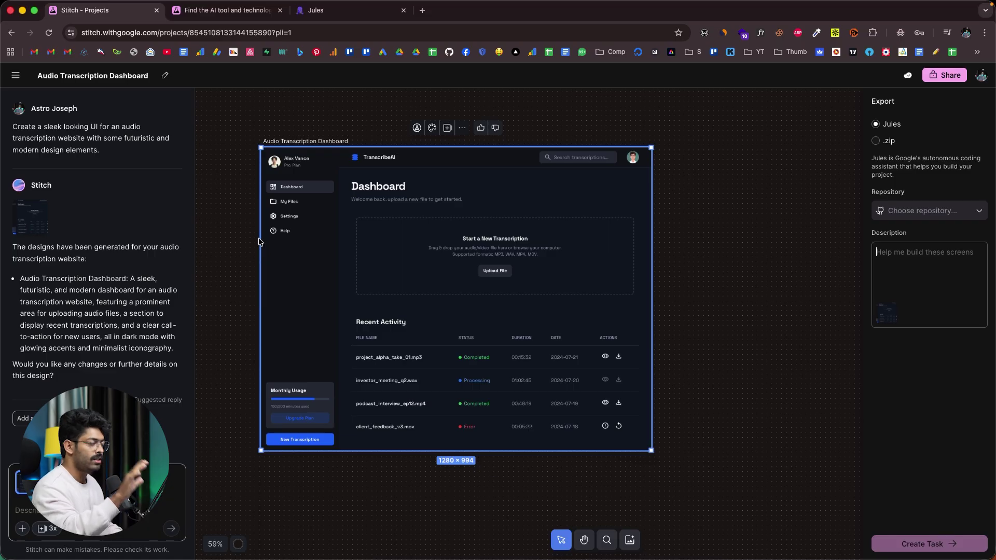
pyautogui.click(338, 11)
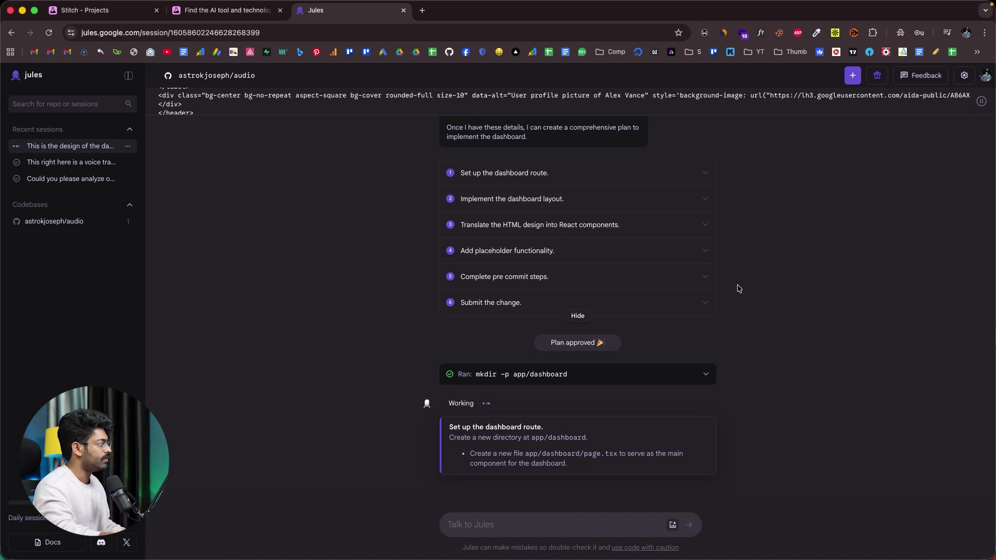
# Switch back to Stitch and revisit the dashboard's export to Jules option
pyautogui.click(118, 13)
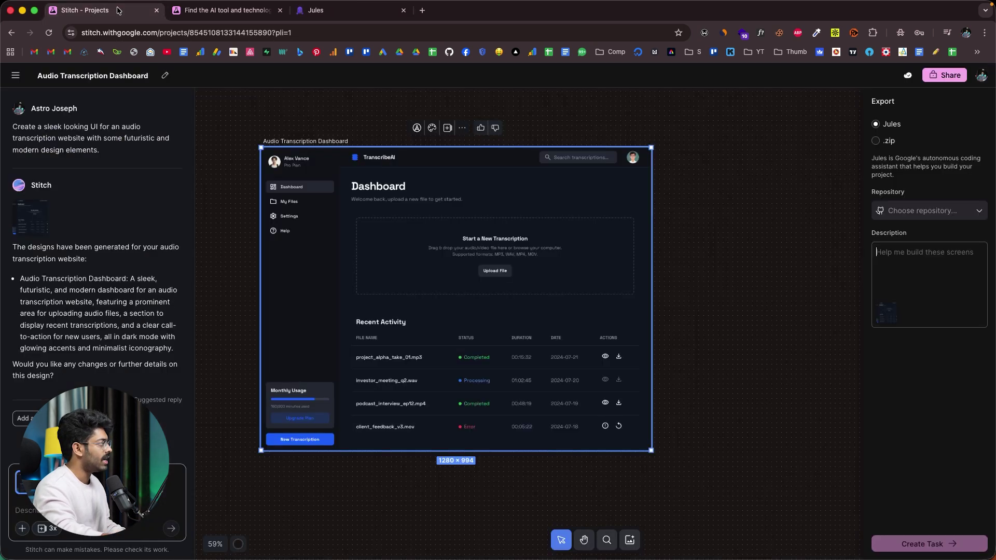
pyautogui.click(465, 129)
pyautogui.click(476, 173)
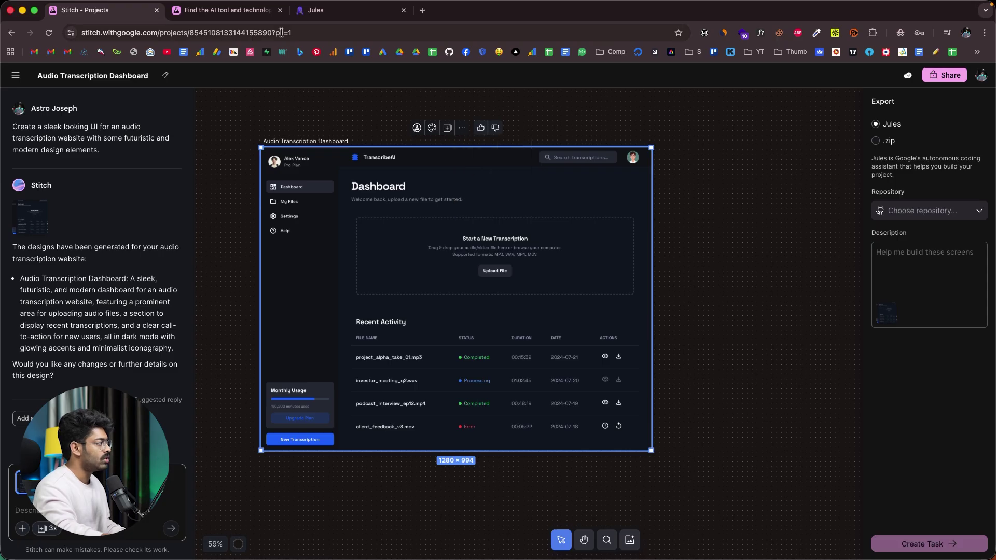
# Switch to the Jules session and review its completed plan and code changes, from MainContent.tsx down to tailwind.config.ts
pyautogui.click(315, 14)
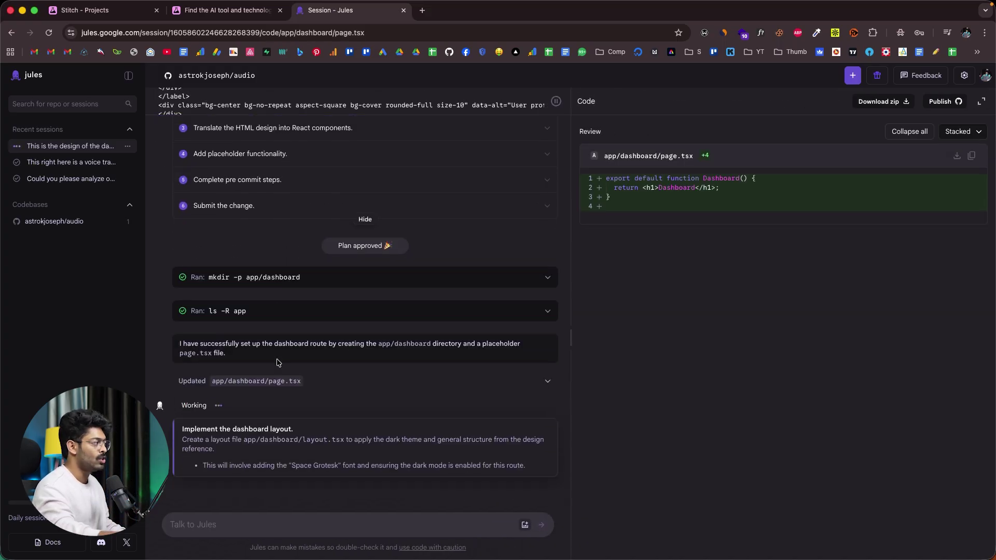
pyautogui.click(130, 13)
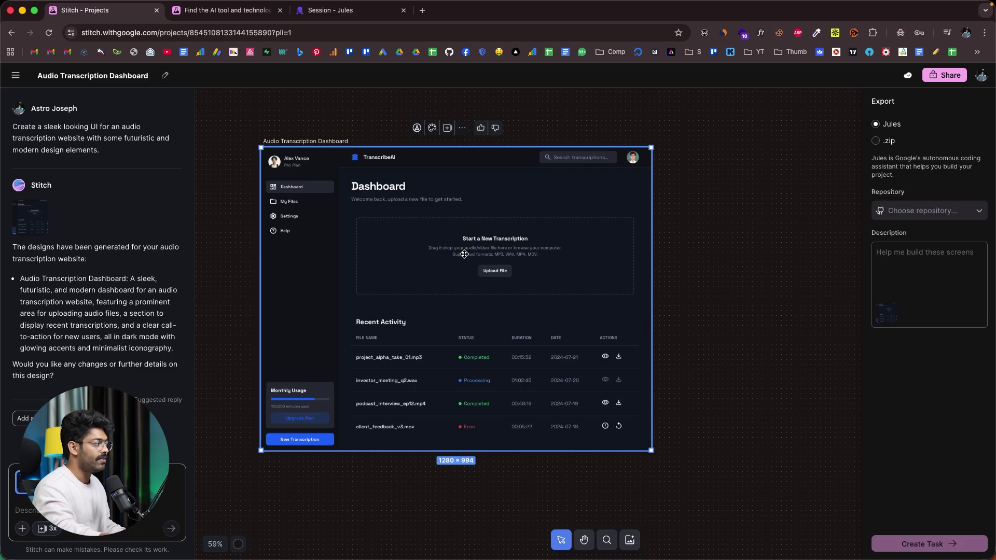
pyautogui.click(372, 12)
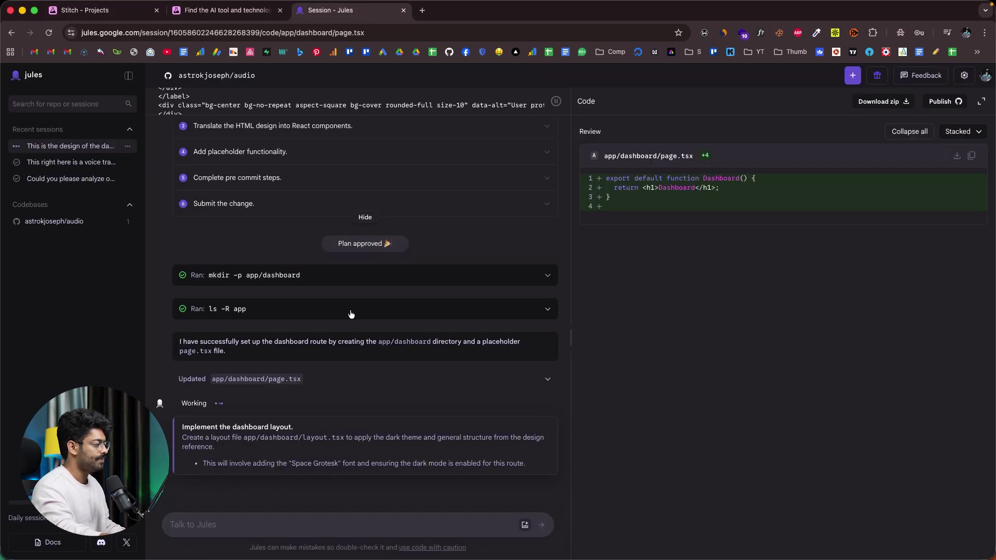
pyautogui.scroll(-9, 647, 295)
pyautogui.scroll(-20, 647, 295)
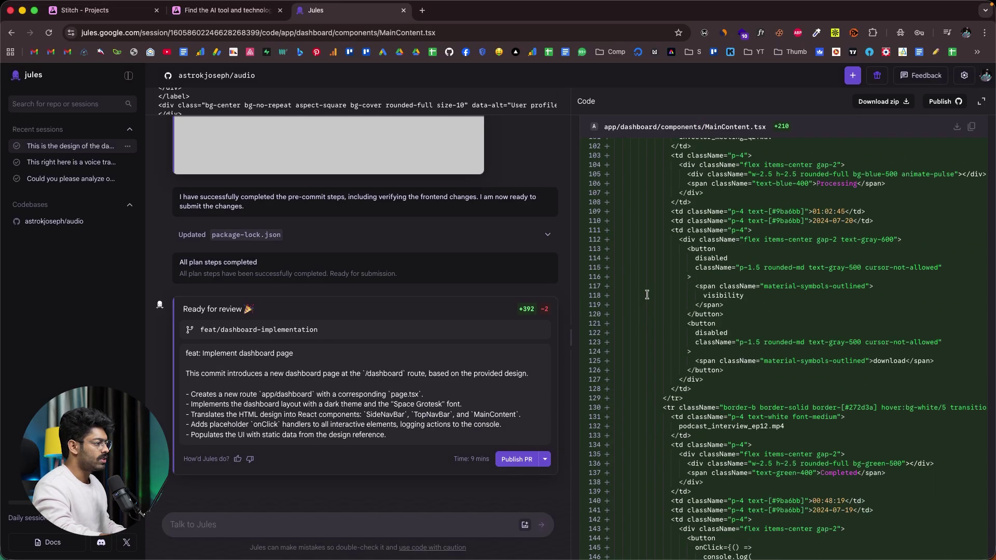
pyautogui.scroll(-5, 647, 295)
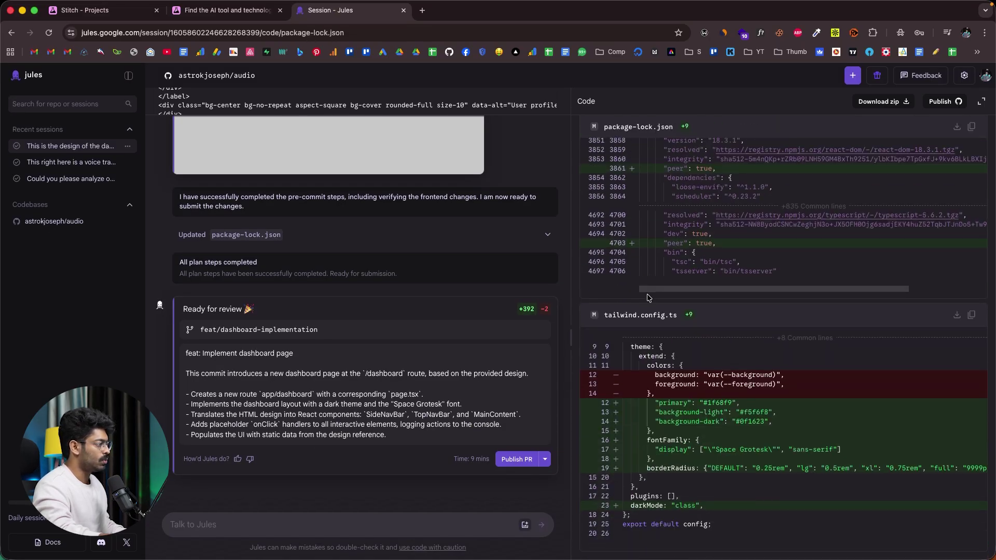
# Publish the dashboard implementation in Jules as a pull request, looking back over the code changes and the session's activity log
pyautogui.scroll(20, 647, 295)
pyautogui.scroll(15, 647, 295)
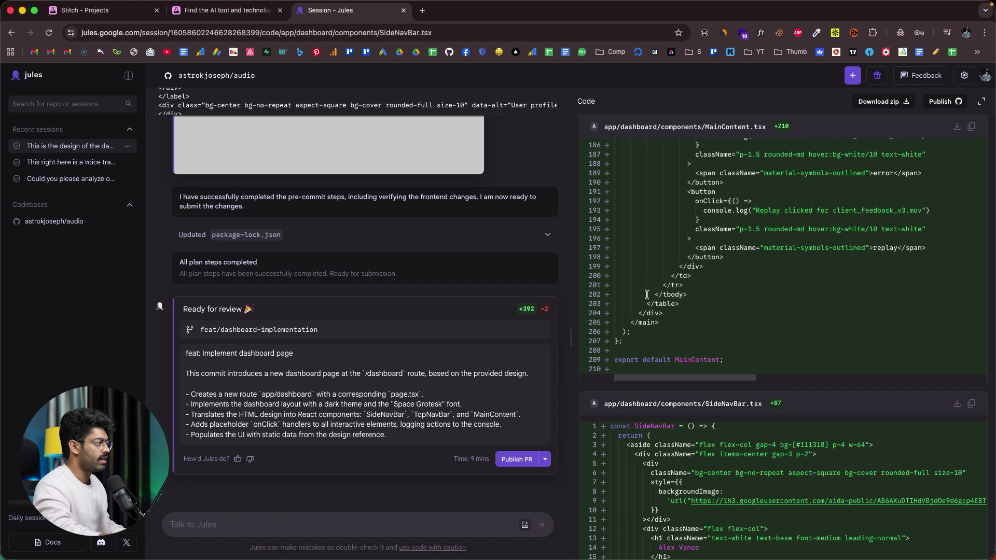
pyautogui.scroll(3, 647, 295)
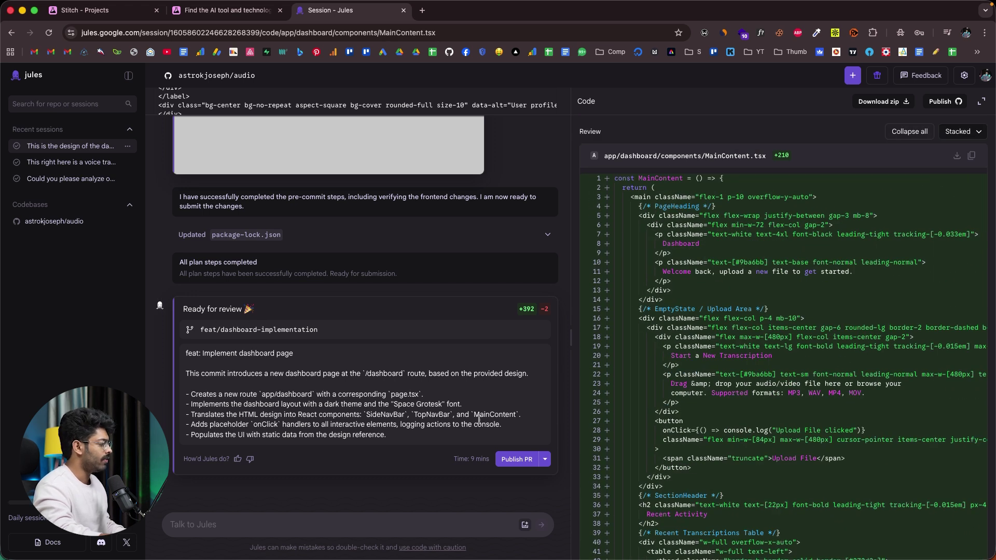
pyautogui.click(513, 461)
pyautogui.moveTo(490, 460); pyautogui.dragTo(466, 462)
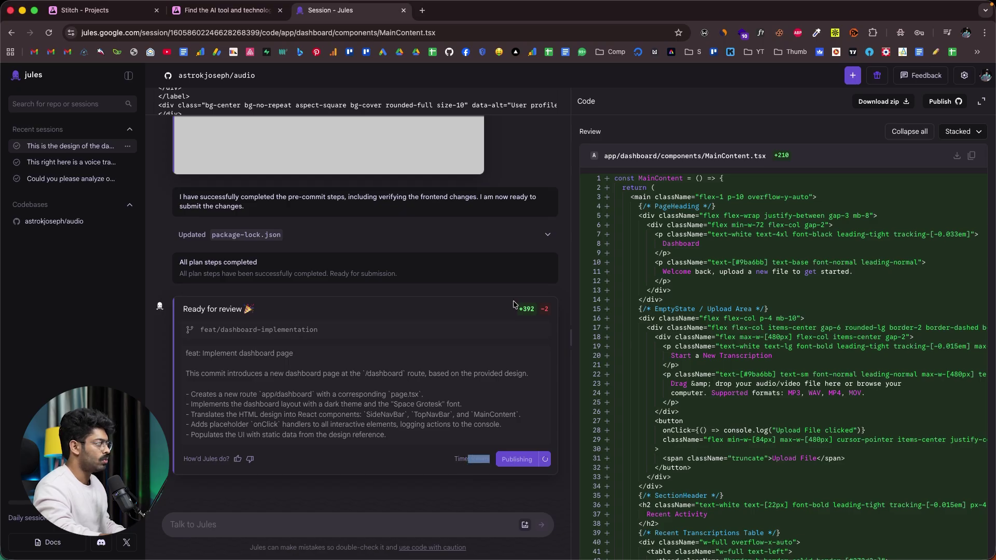
pyautogui.scroll(10, 514, 305)
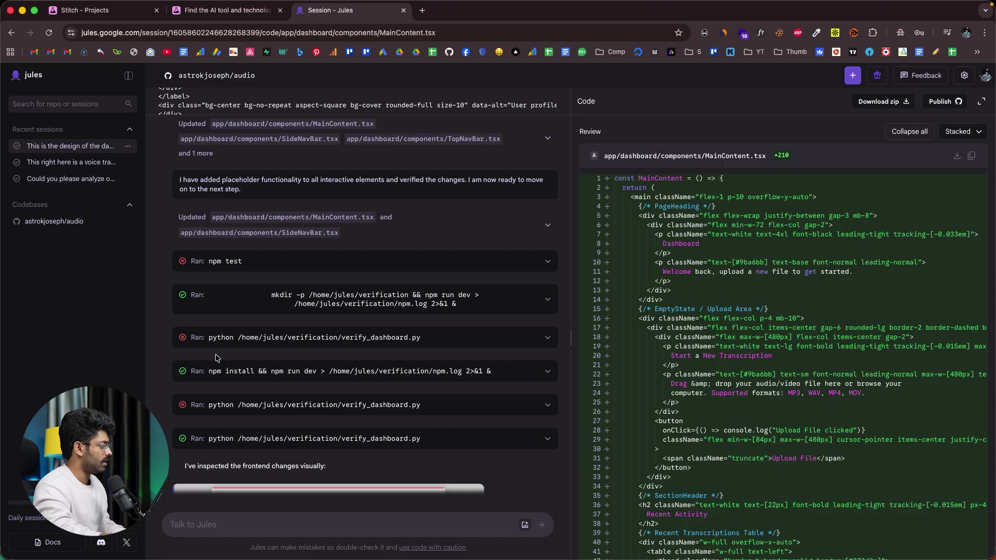
pyautogui.scroll(10, 273, 395)
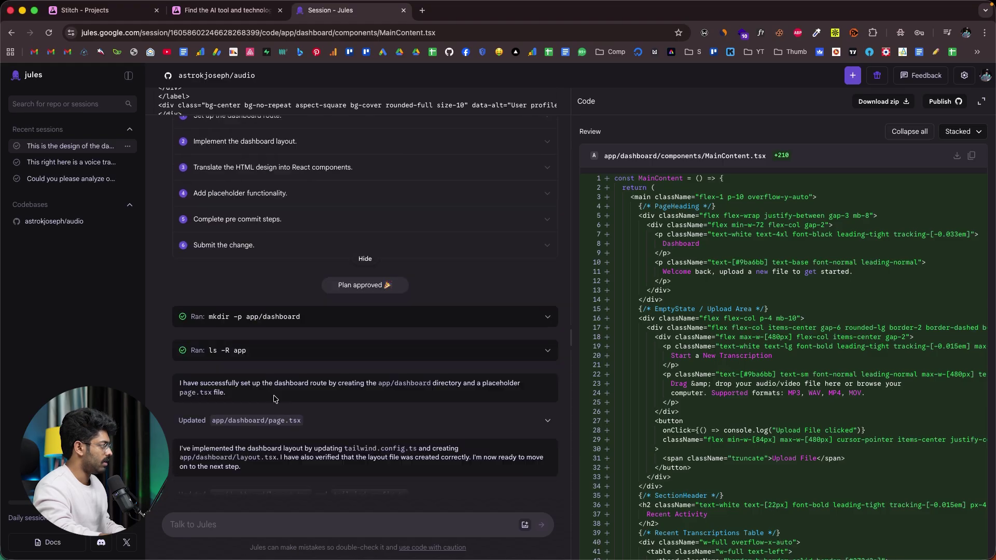
pyautogui.scroll(-15, 273, 396)
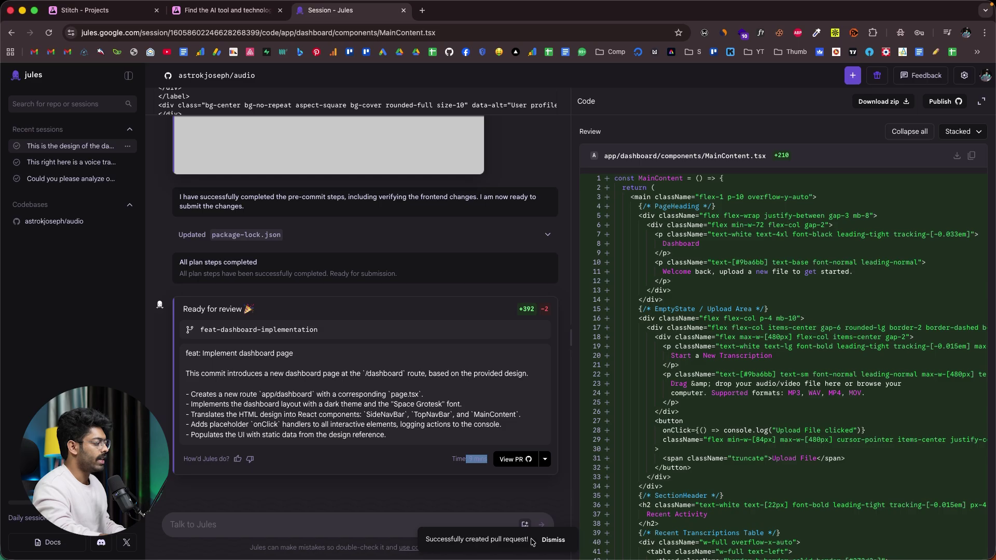
# Open the published pull request on GitHub and merge it into the main branch
pyautogui.click(513, 461)
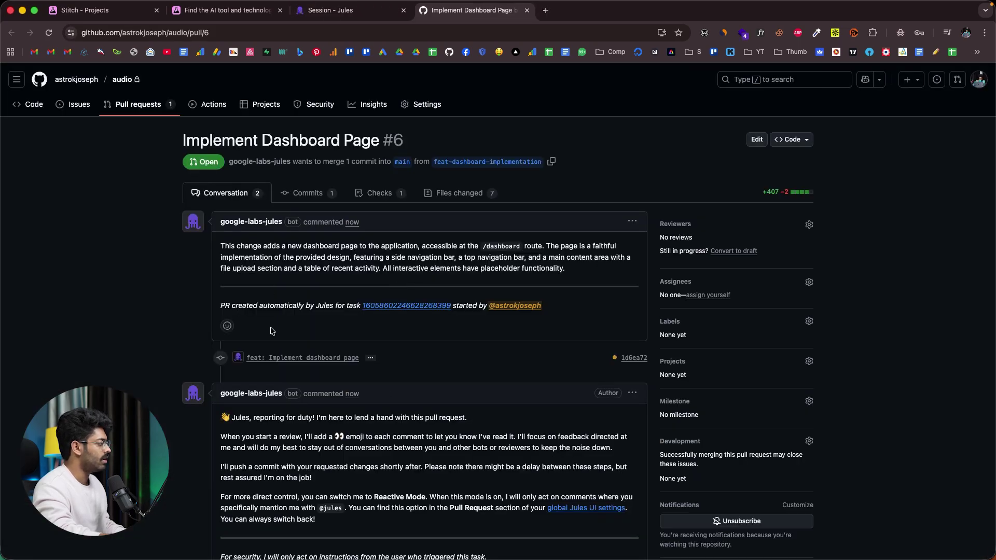
pyautogui.scroll(-3, 271, 327)
pyautogui.scroll(-10, 271, 327)
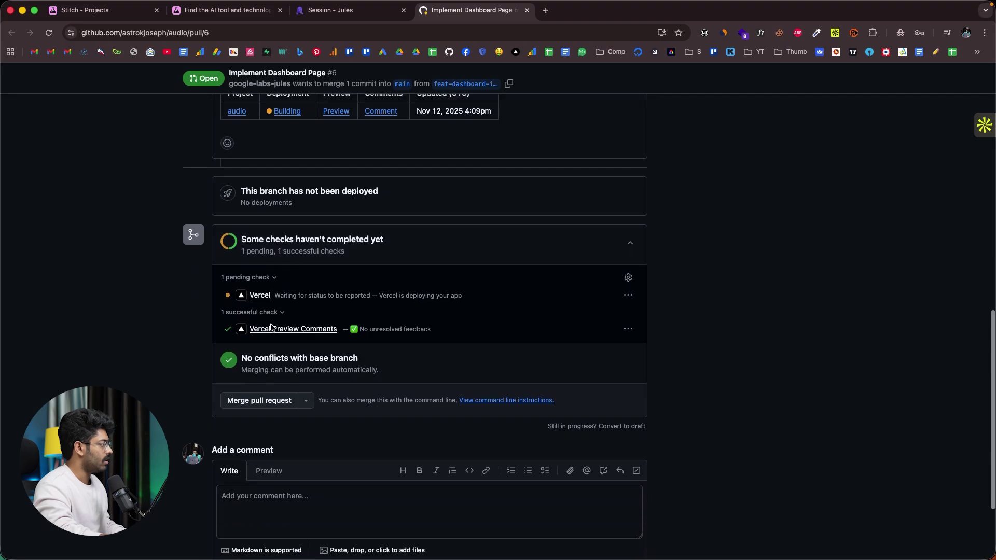
pyautogui.click(306, 386)
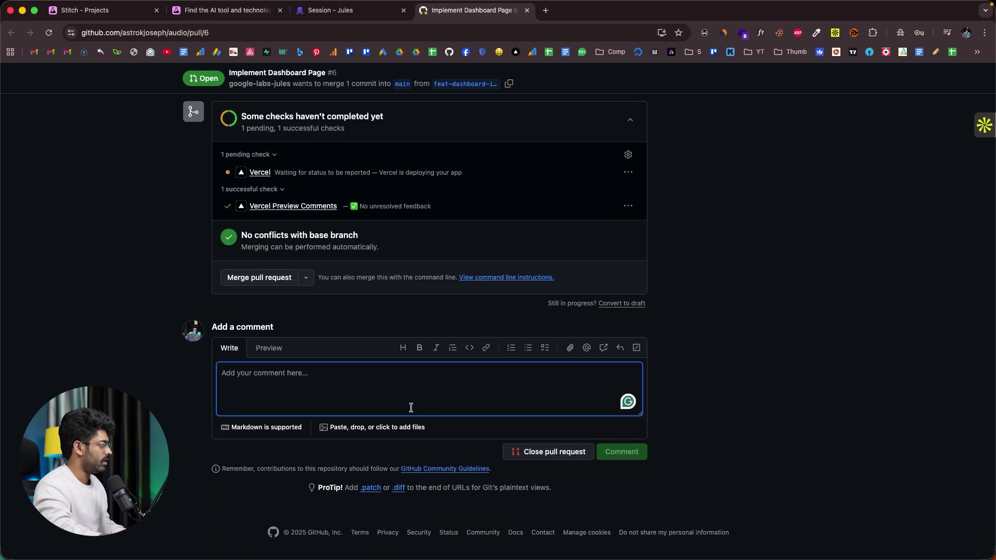
pyautogui.click(273, 282)
pyautogui.click(270, 281)
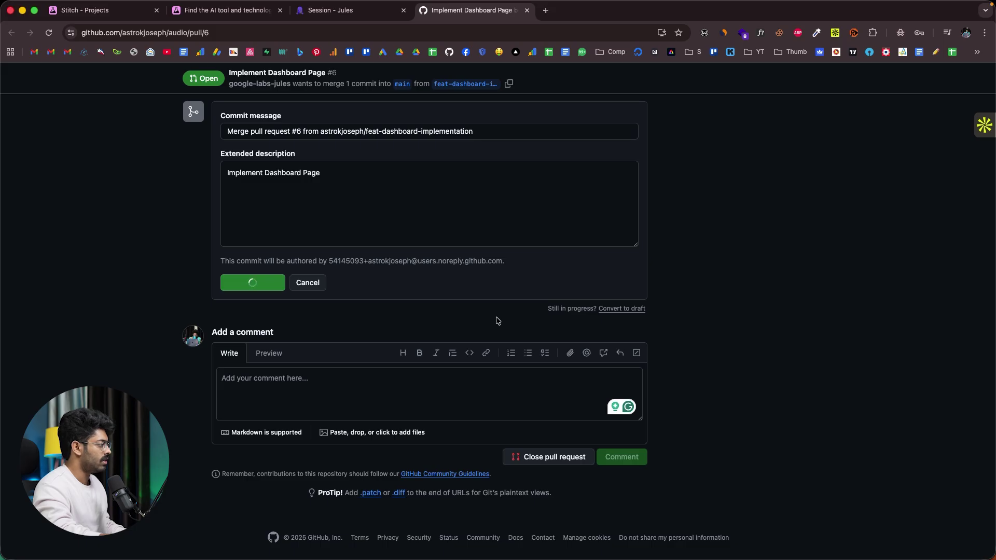
pyautogui.scroll(20, 569, 445)
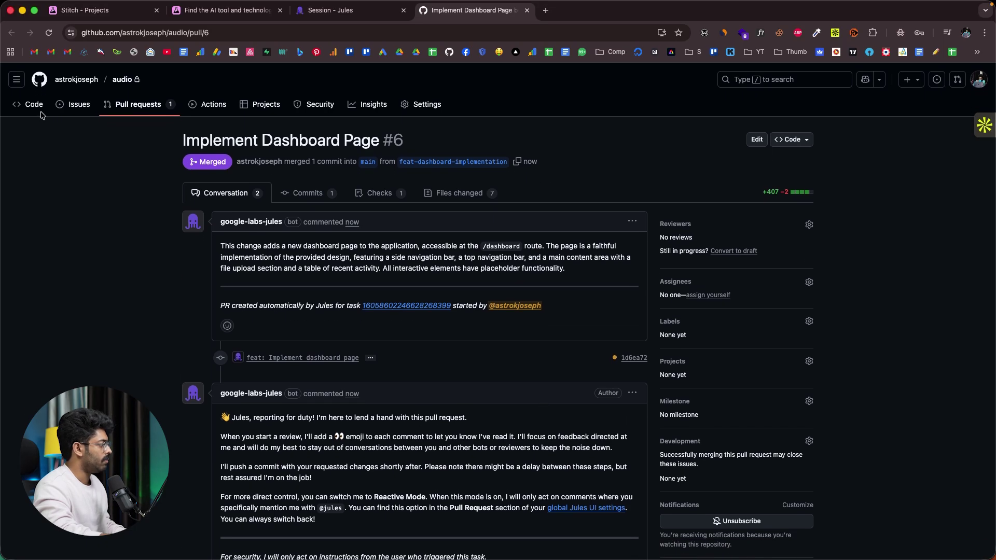
# Go to the audio repository's code page and open the deployment details of the latest commit's pending Vercel check
pyautogui.click(39, 104)
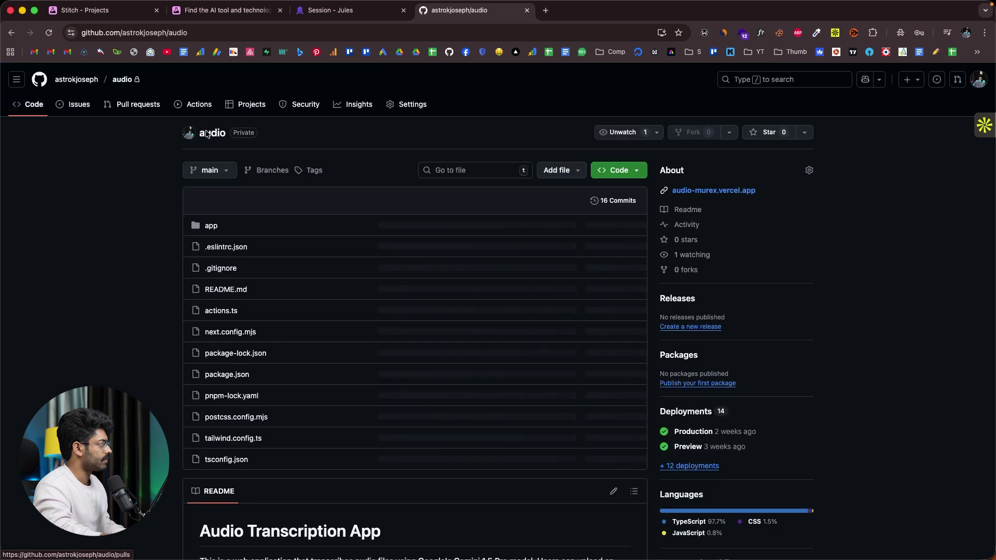
pyautogui.moveTo(547, 204)
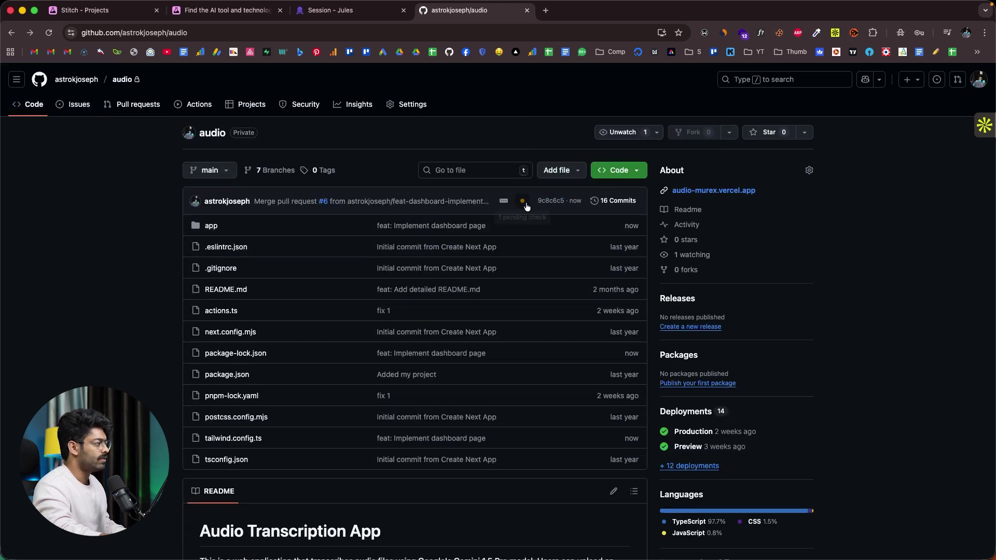
pyautogui.click(523, 202)
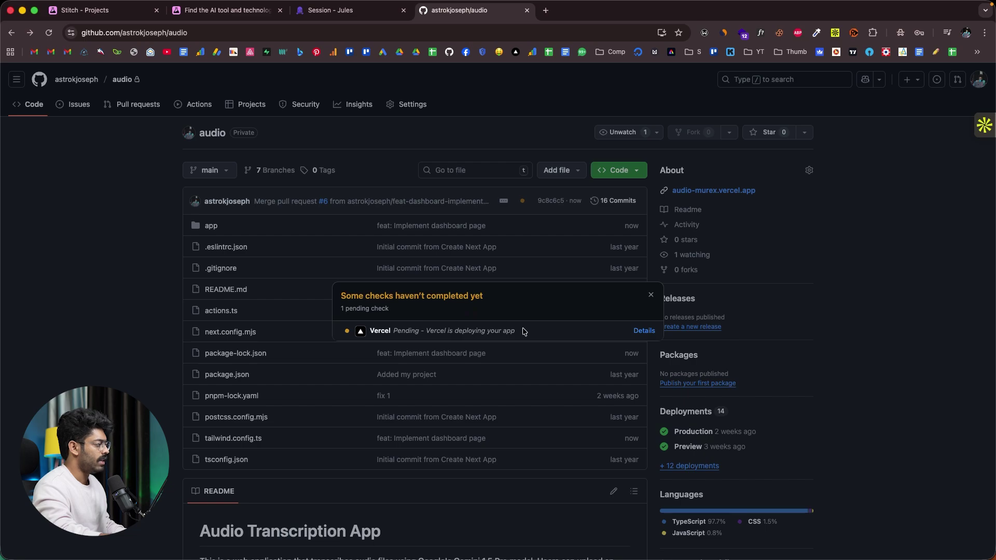
pyautogui.moveTo(519, 331); pyautogui.dragTo(426, 331)
pyautogui.click(644, 331)
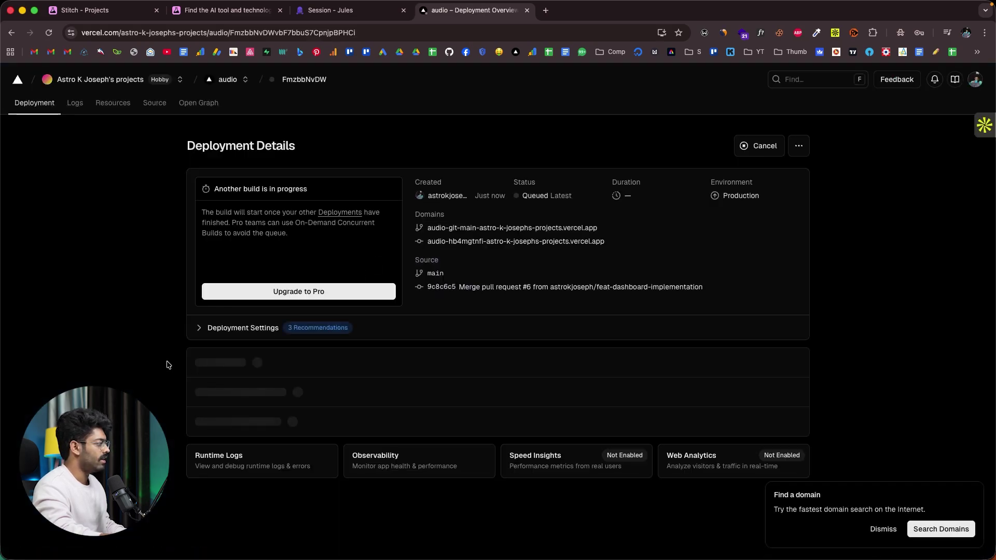
pyautogui.scroll(-2, 223, 358)
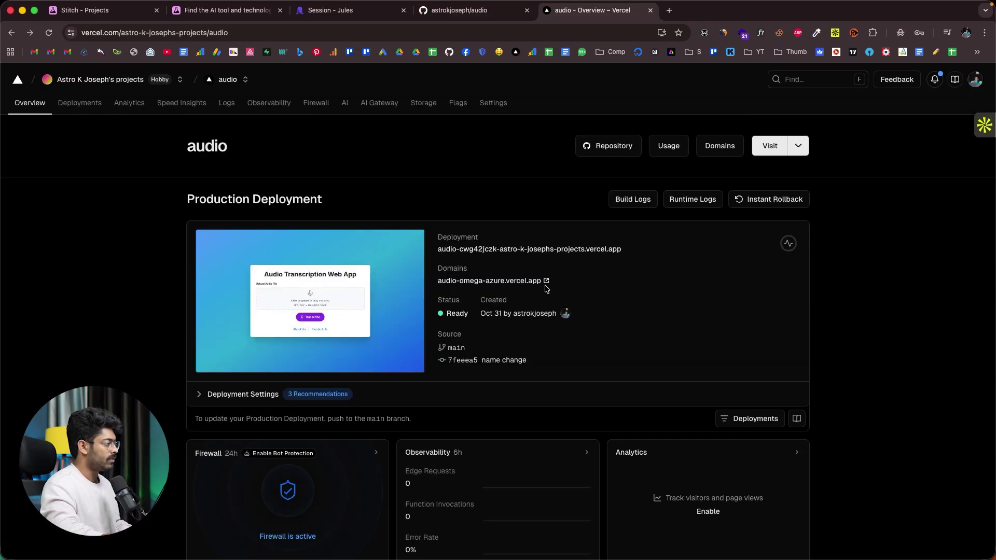
# Open the audio project's live site from its Vercel domain and load its /dashboard page
pyautogui.click(546, 282)
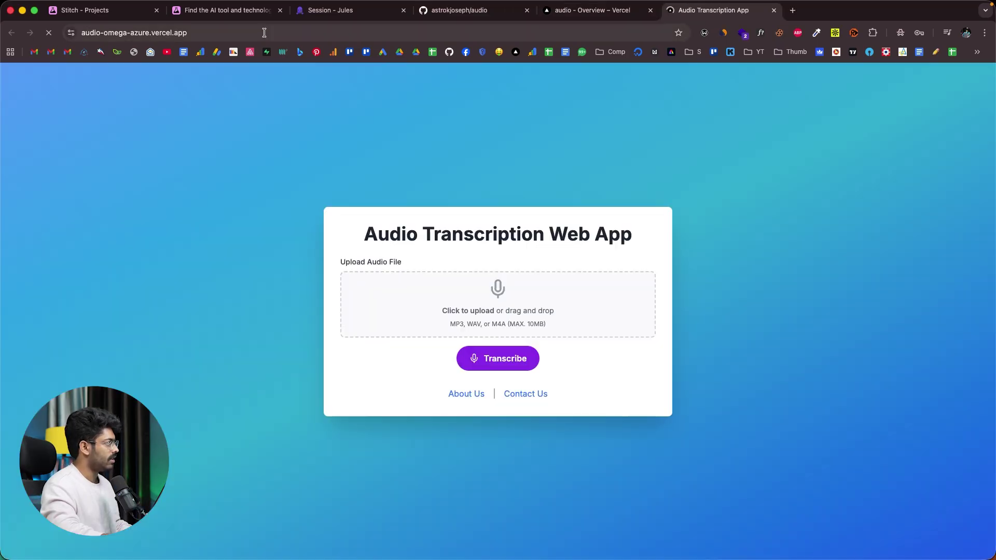
pyautogui.click(265, 34)
pyautogui.press('Right')
pyautogui.write('dash')
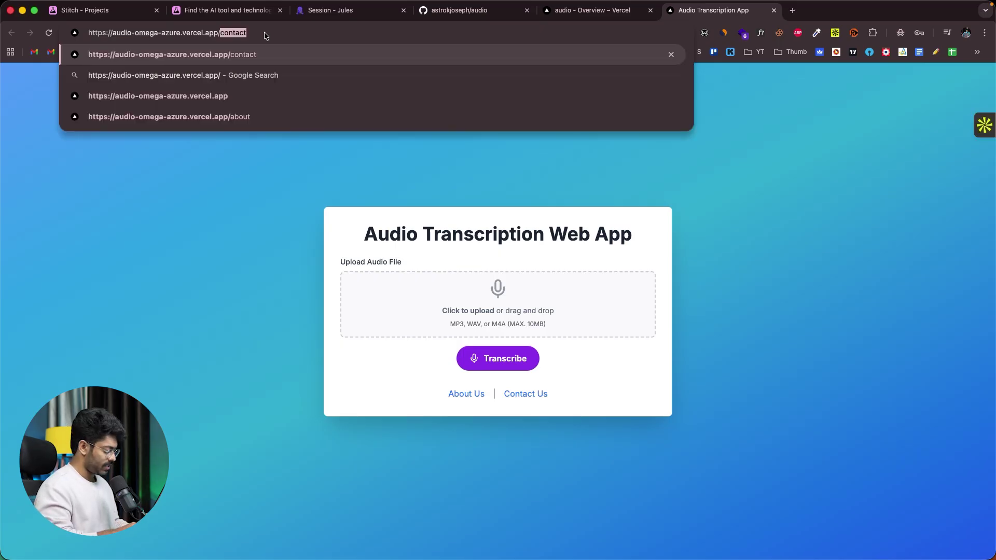
pyautogui.write('board')
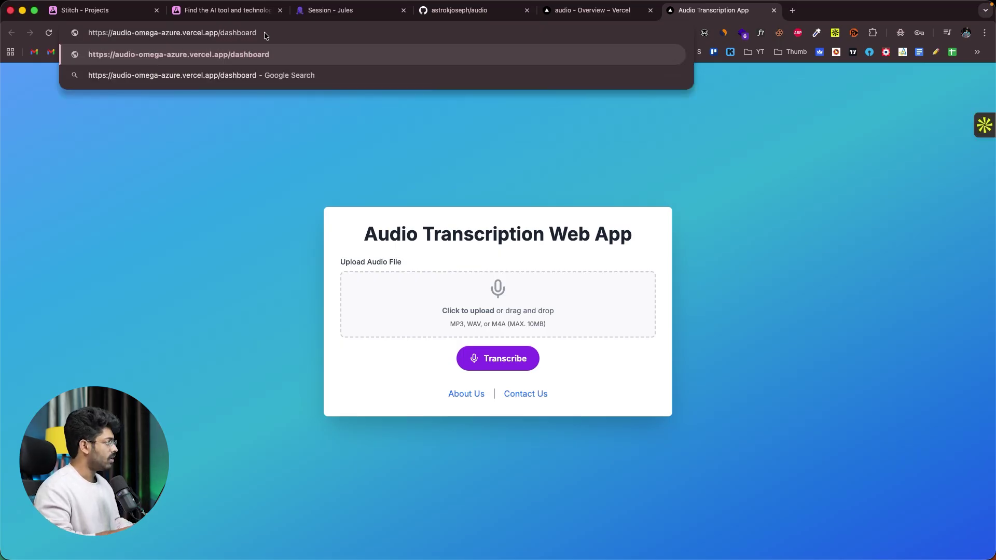
pyautogui.press('Return')
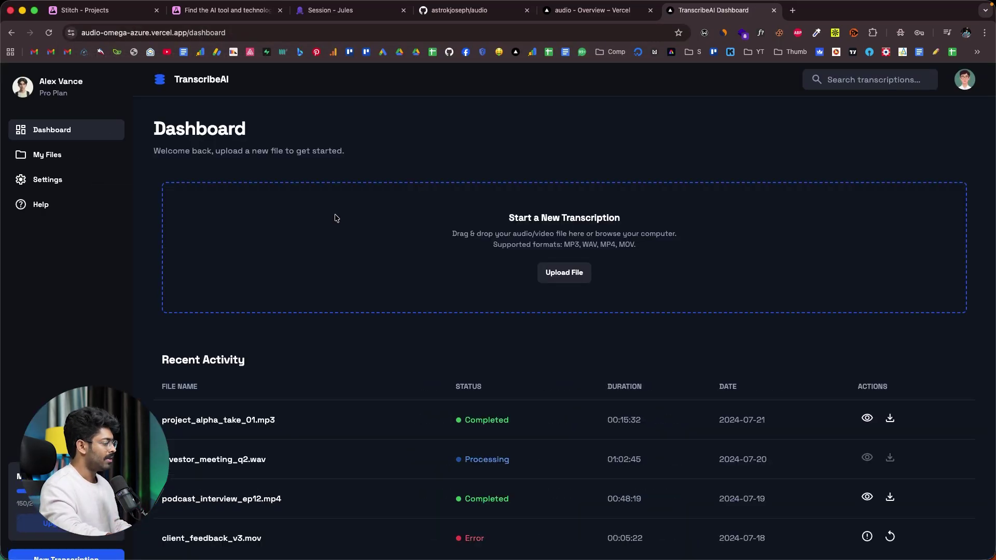
# Look through the deployed TranscribeAI dashboard and try its Settings link
pyautogui.scroll(-1, 336, 217)
pyautogui.scroll(1, 336, 218)
pyautogui.scroll(-1, 335, 218)
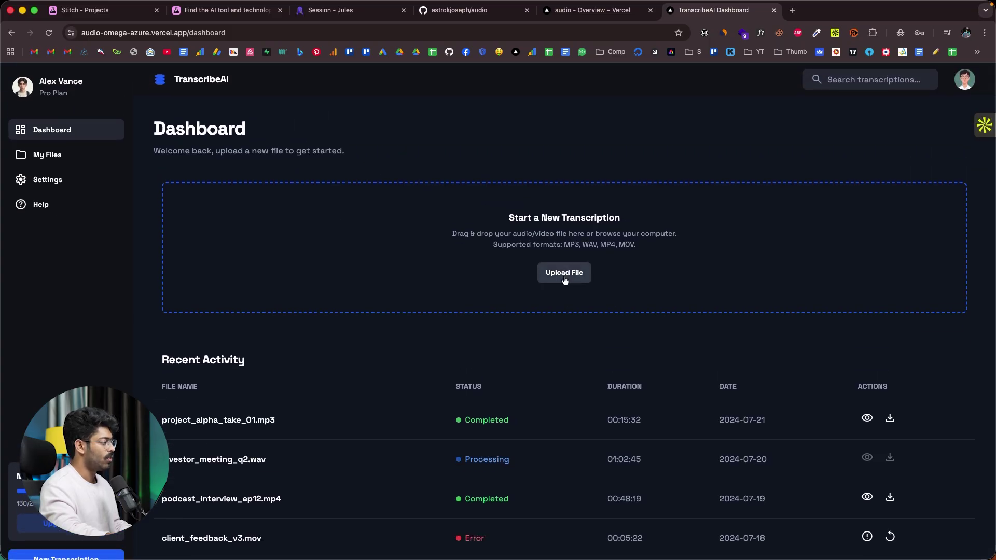
pyautogui.click(45, 179)
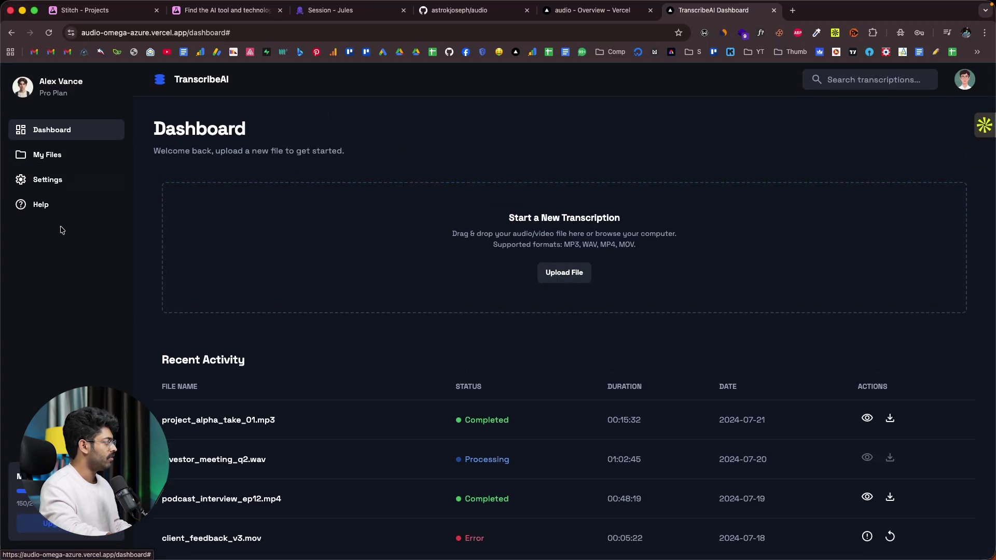
pyautogui.scroll(-2, 433, 207)
pyautogui.scroll(3, 434, 207)
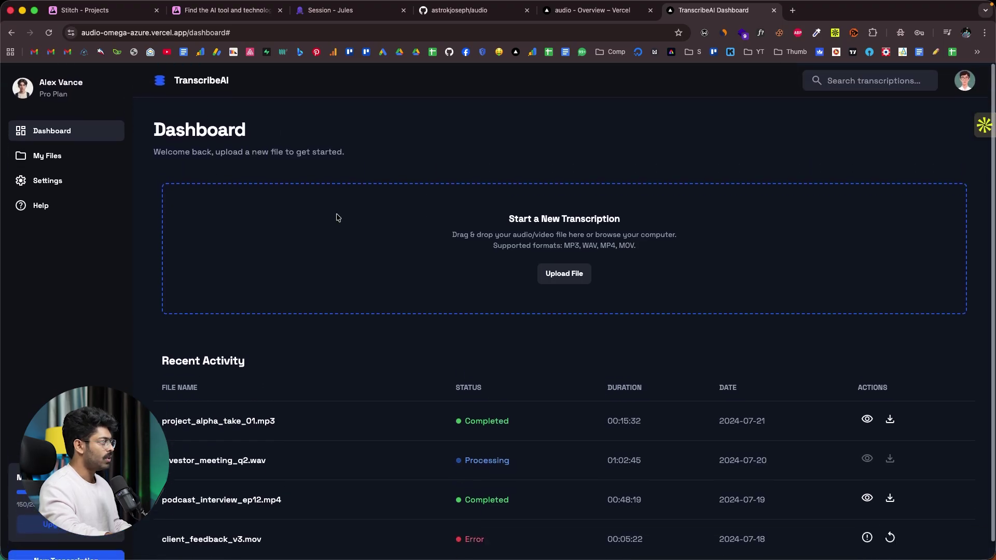
# Compare the deployed dashboard with the original Audio Transcription Dashboard design in Stitch
pyautogui.click(89, 16)
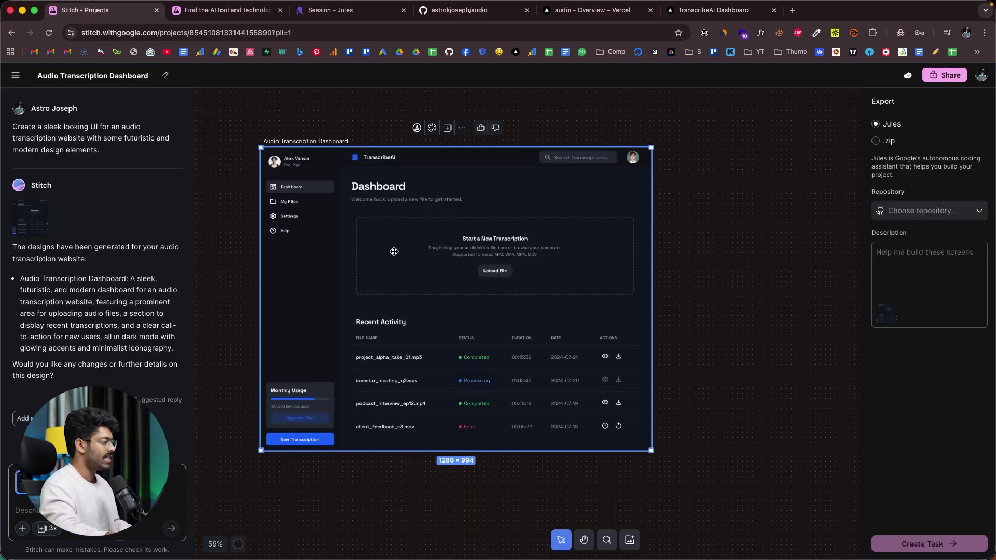
pyautogui.click(727, 12)
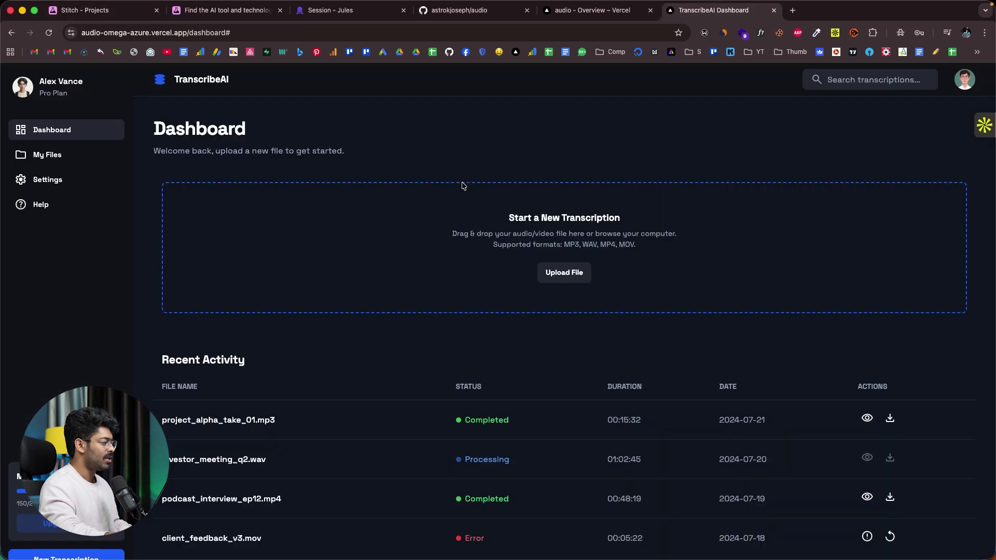
pyautogui.click(86, 12)
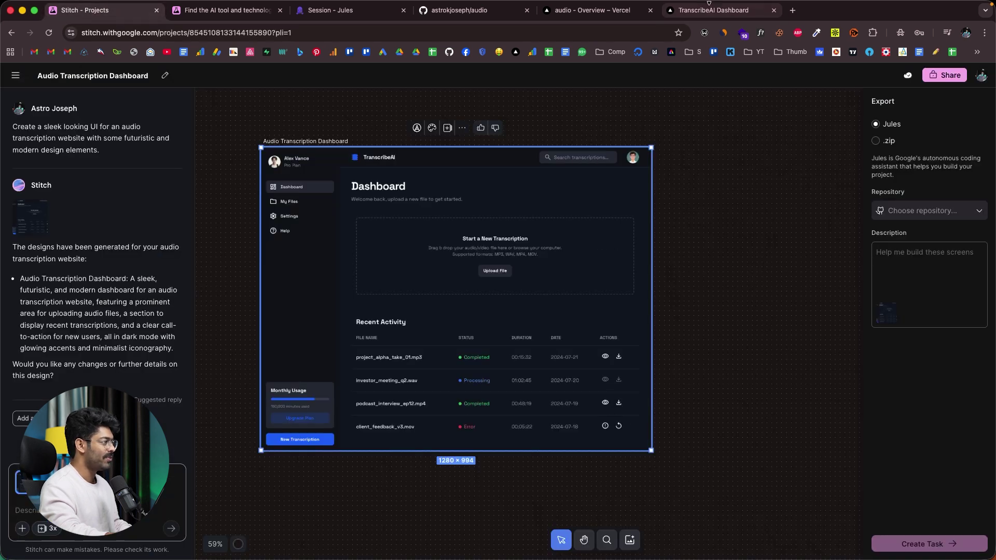
pyautogui.click(714, 13)
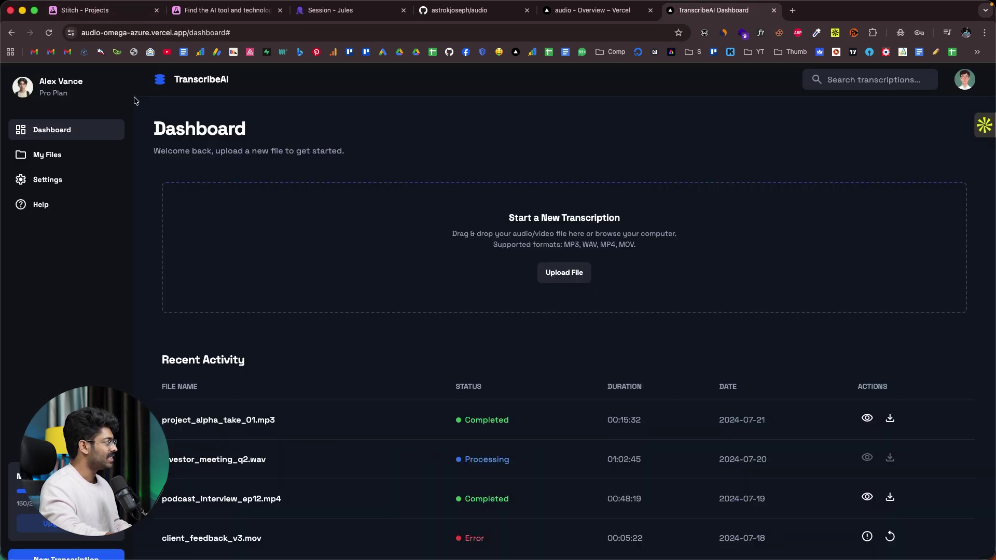
pyautogui.click(114, 12)
pyautogui.click(678, 9)
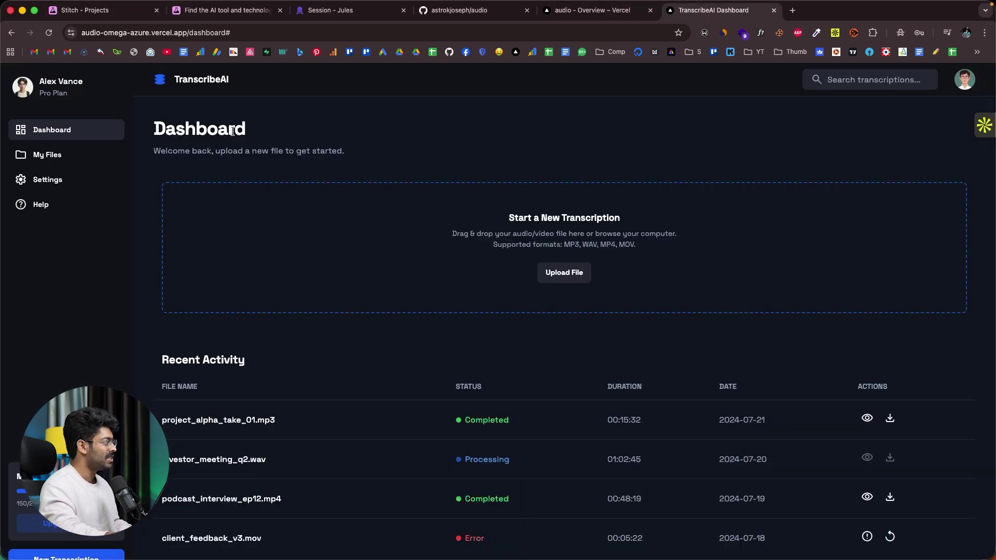
# Switch back to Stitch and leave the Audio Transcription Dashboard project for the all-projects page
pyautogui.hotkey('ctrl', 'Tab')
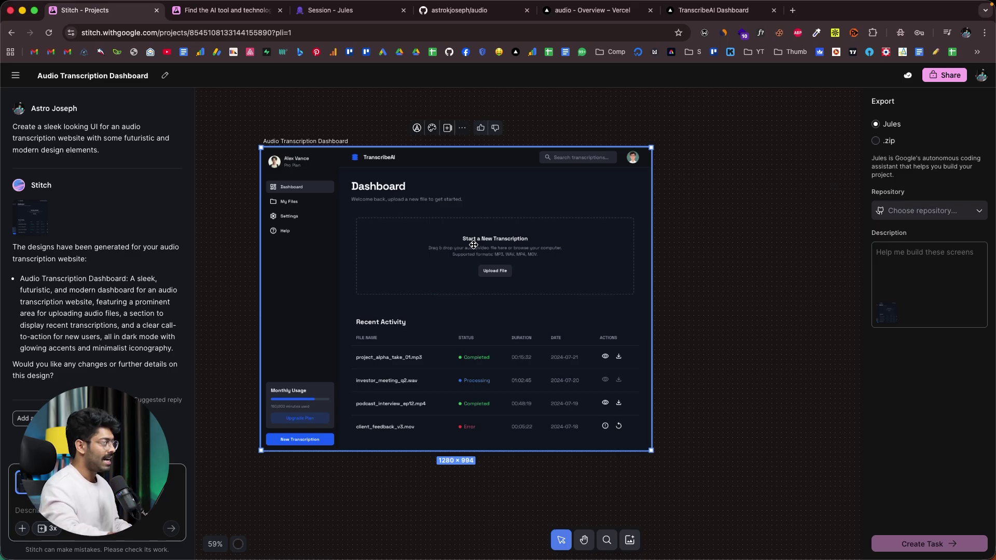
pyautogui.click(15, 76)
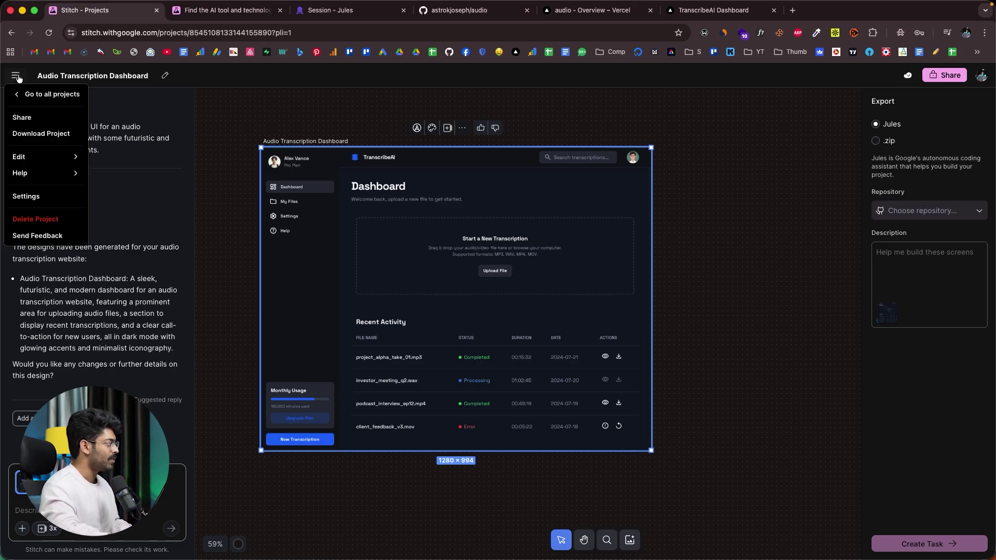
pyautogui.click(20, 94)
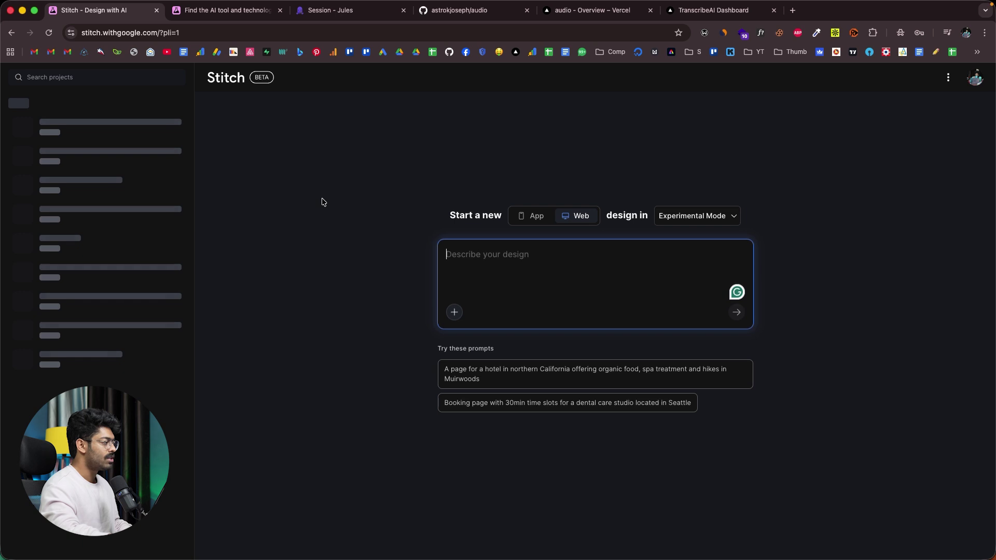